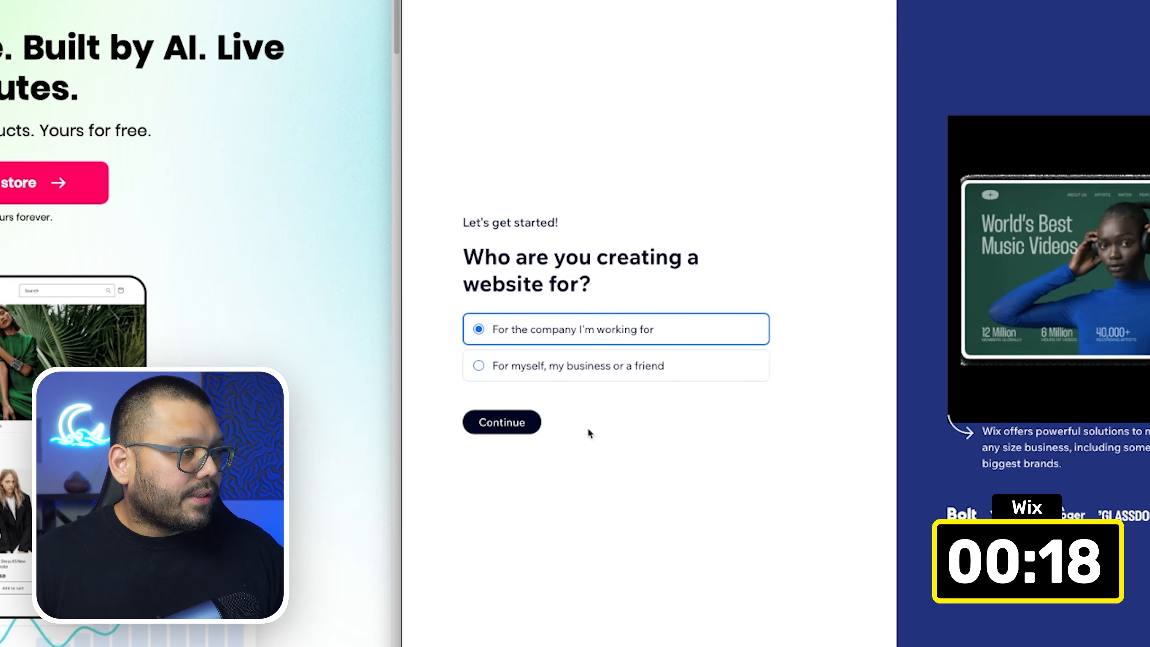
# - Set the website as being for myself, my business or a friend, continue, and start the AI setup chat
pyautogui.click(676, 352)
pyautogui.click(632, 393)
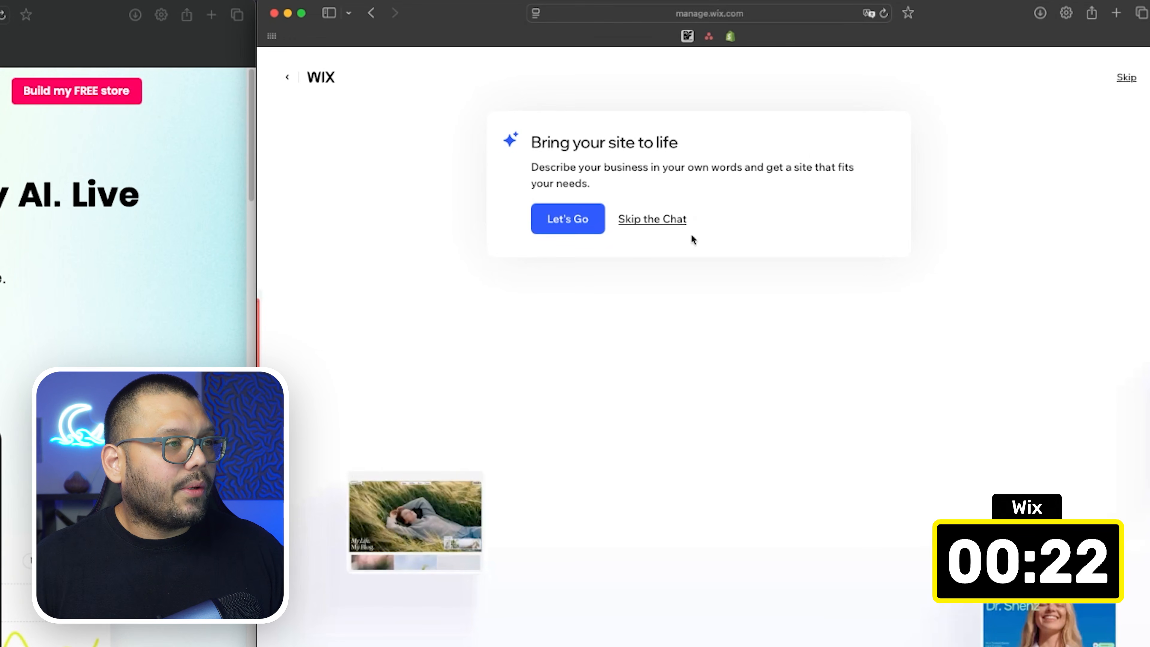
pyautogui.click(568, 219)
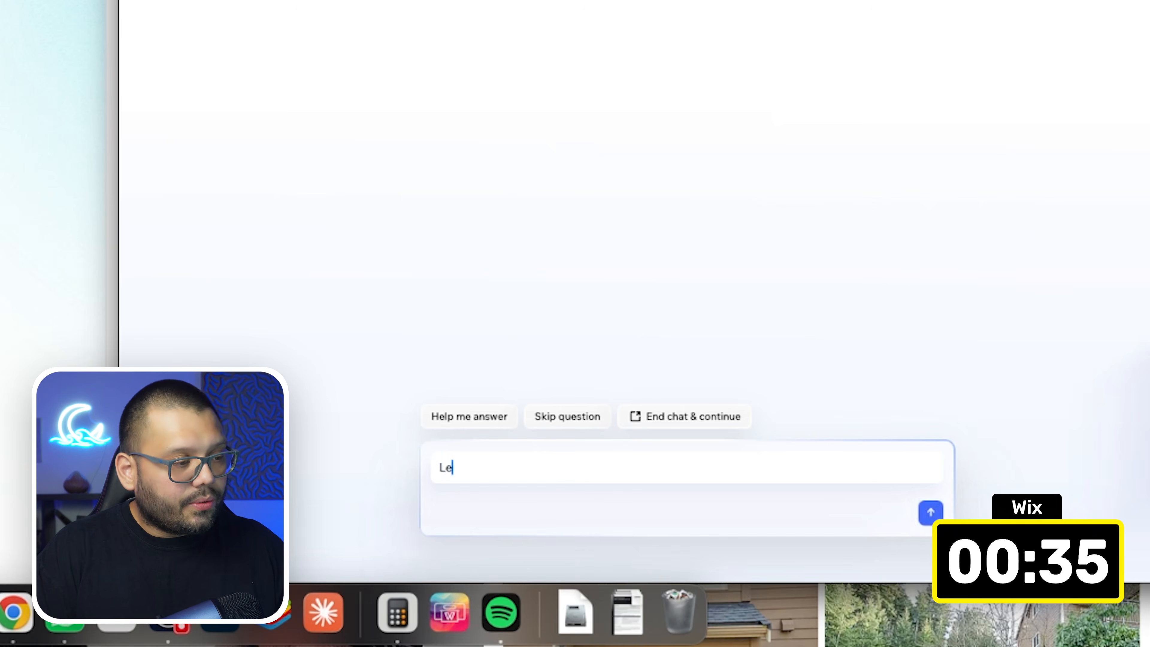
# - Describe the business in the setup chat as "My store is a pet store focusing on cats and dogs"
pyautogui.press('BackSpace')
pyautogui.press('BackSpace')
pyautogui.write('My store is a pet store f')
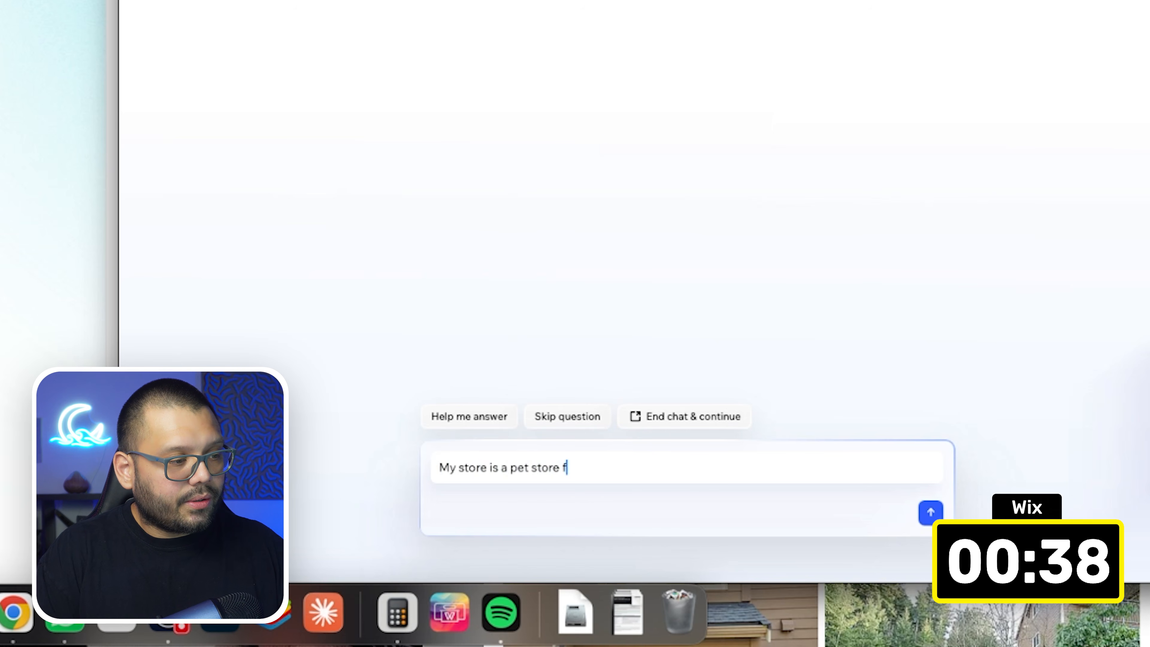
pyautogui.write('ocusing on cats and dogs')
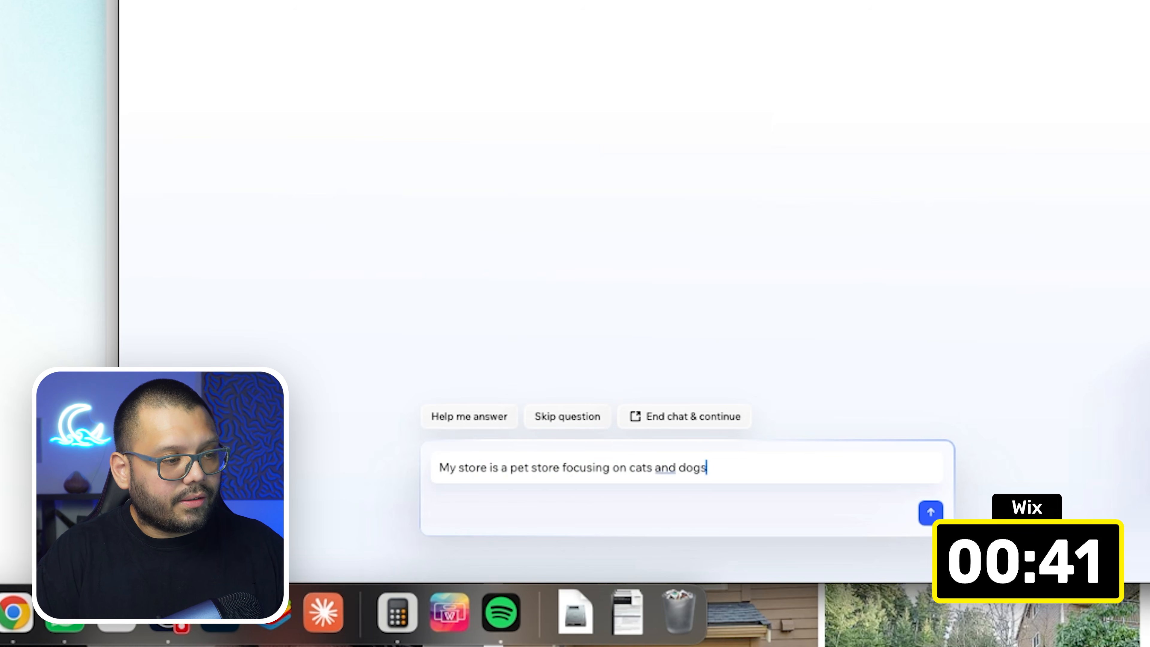
pyautogui.press('Return')
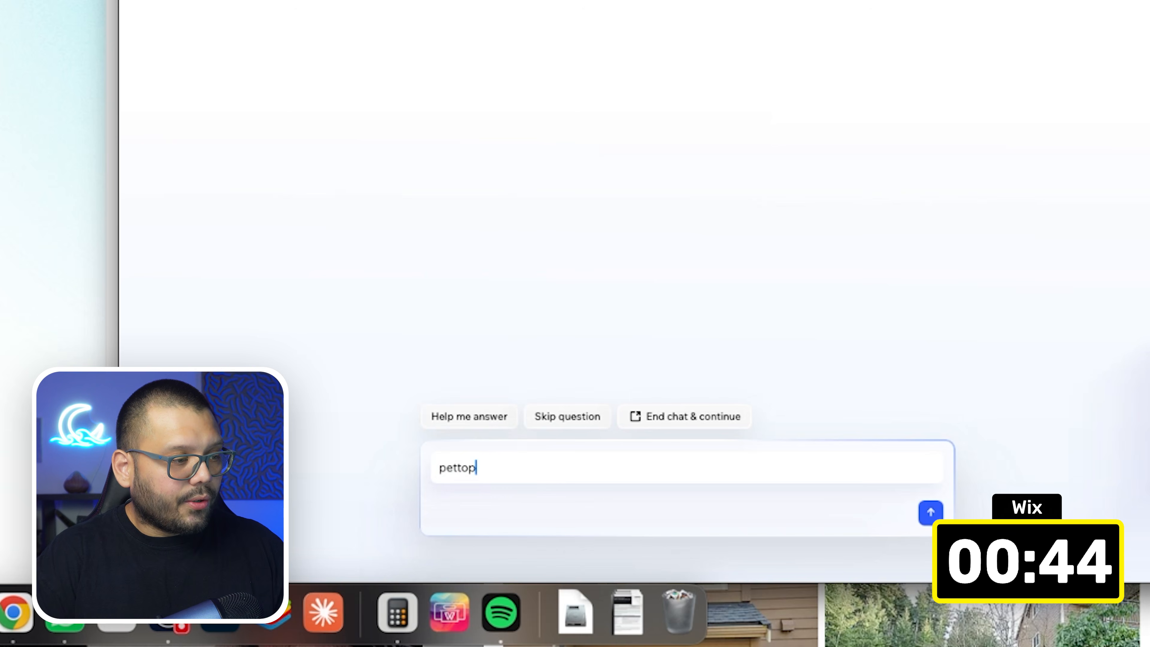
# - Give the store name as "pettopia" and answer the product type question with "Physical because we are dropshipping"
pyautogui.write('pettopia')
pyautogui.press('Return')
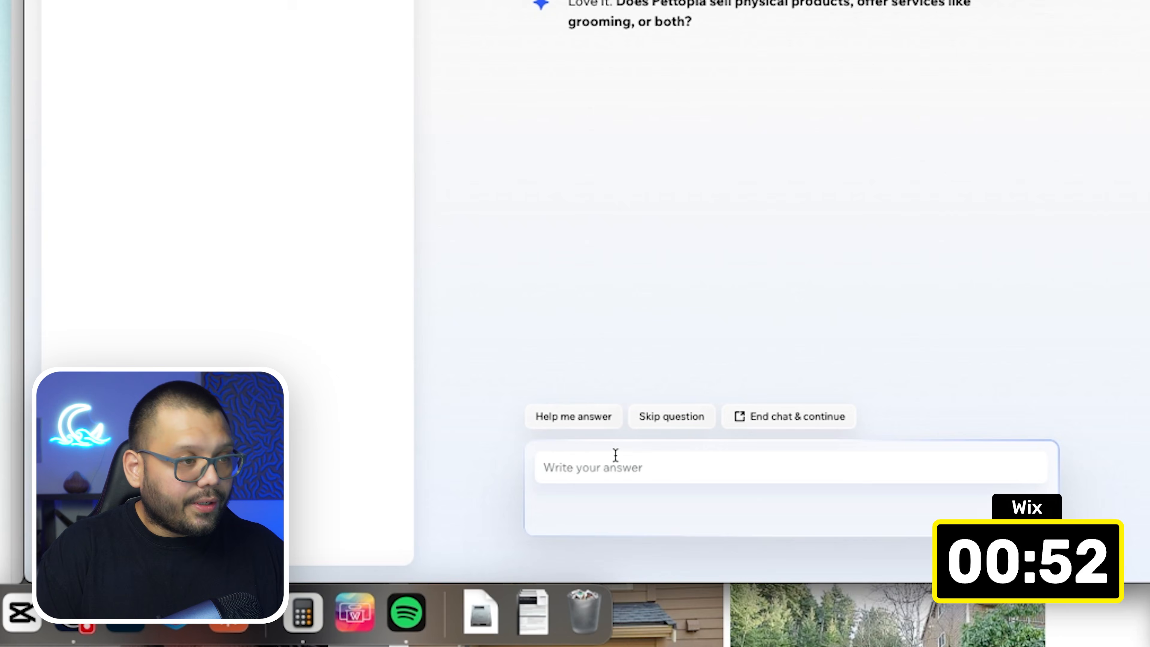
pyautogui.click(614, 455)
pyautogui.write('Physical because we are dropshipping')
pyautogui.press('Return')
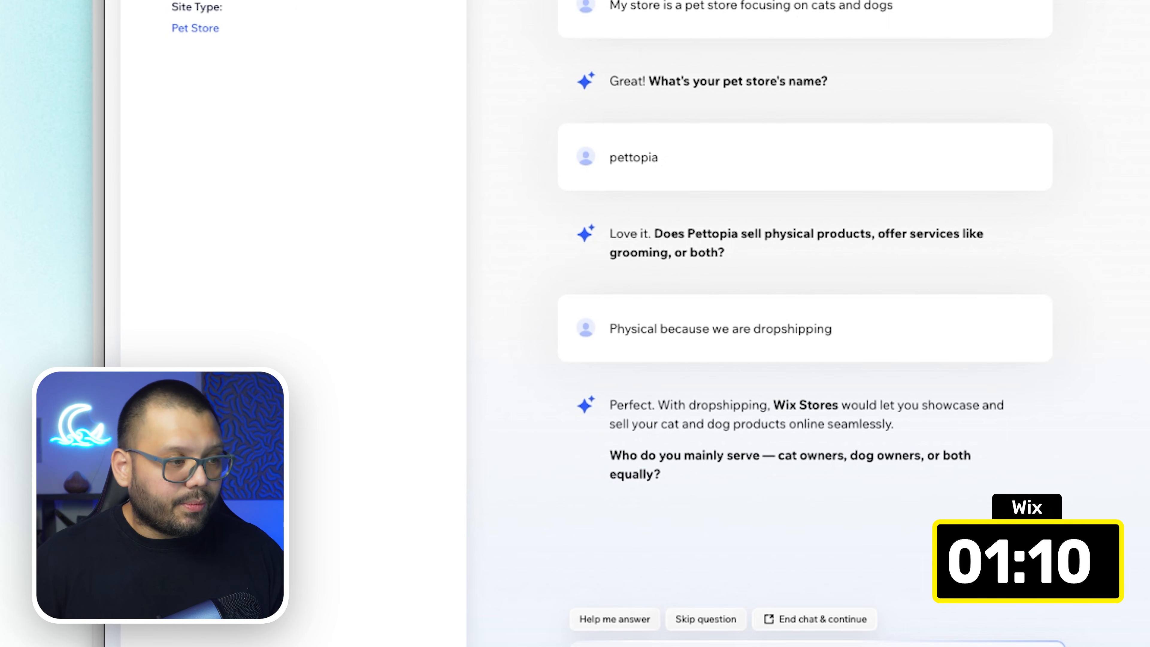
# - Answer the target audience question with "more dog owners, but lets make it equal"
pyautogui.write('more dog owners, but lets ')
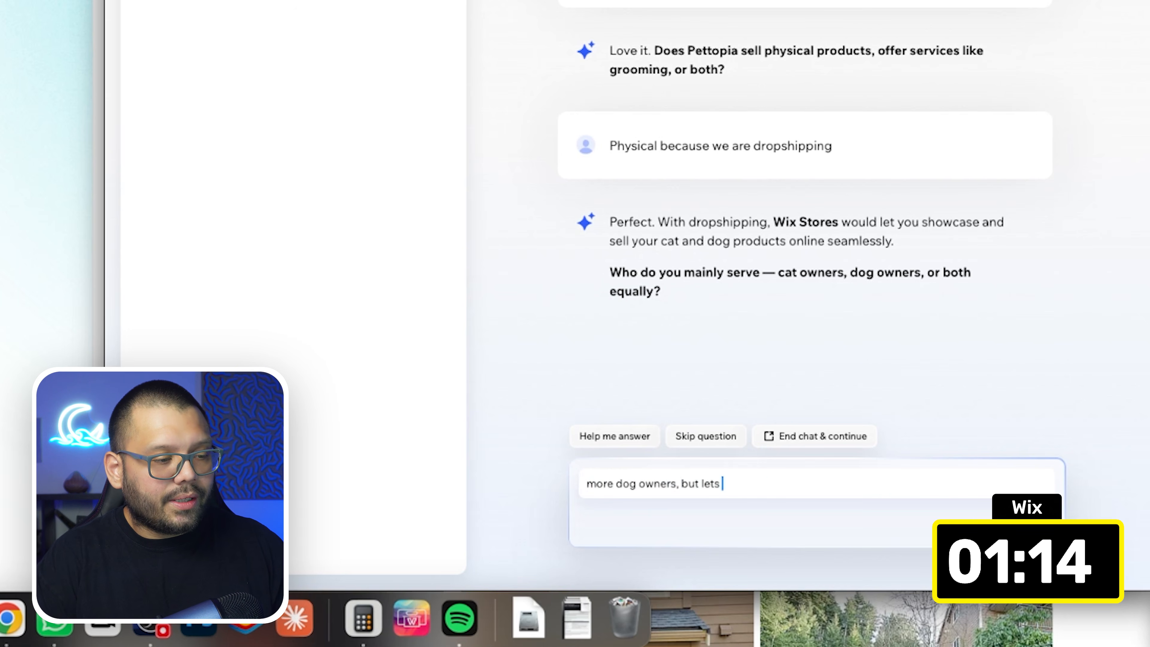
pyautogui.write('make it equal')
pyautogui.press('Return')
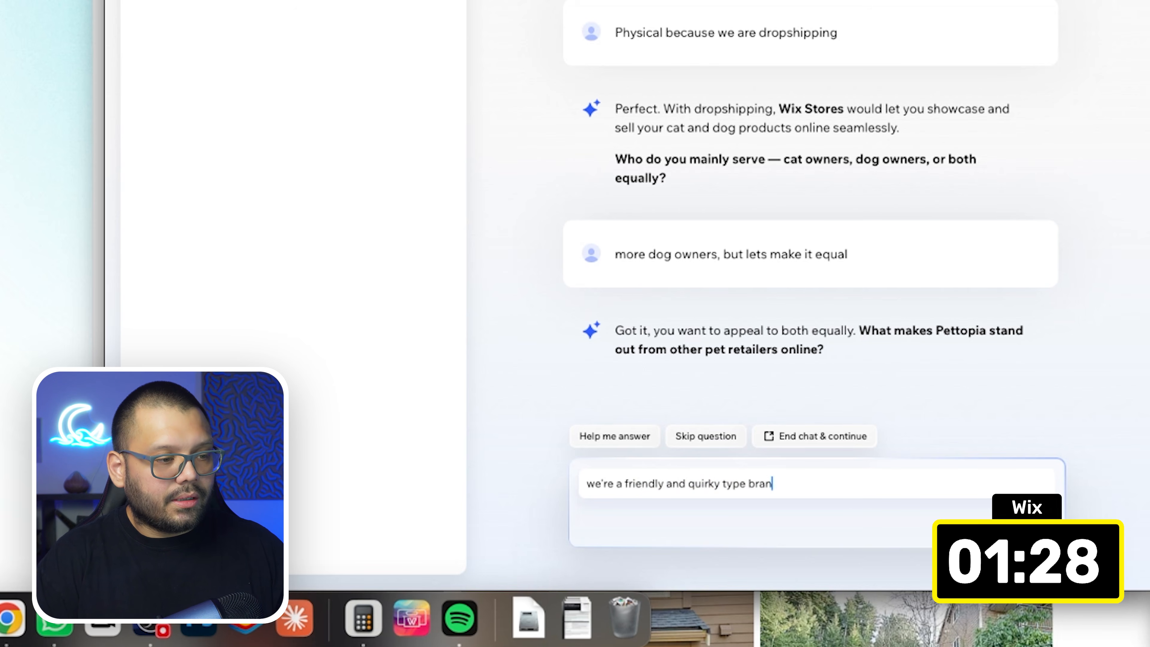
# - Describe the brand as "we're a friendly and quirky type brand. but also with a premium feel", and answer "yes" to the community content question
pyautogui.write('. but also with a')
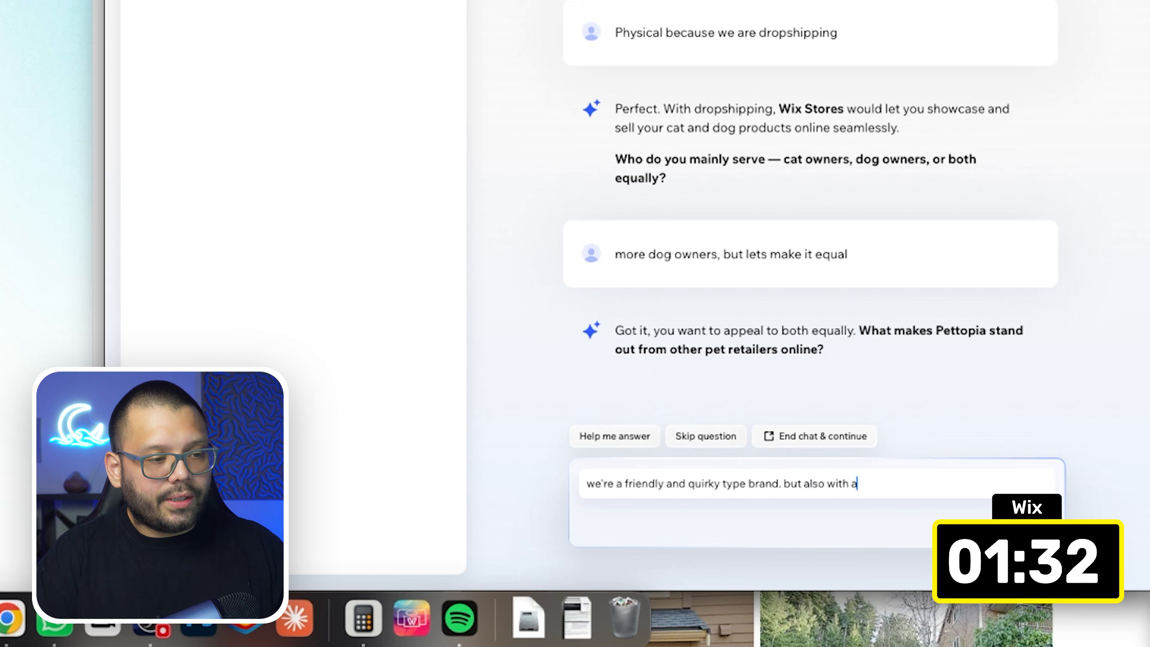
pyautogui.write('el')
pyautogui.press('Return')
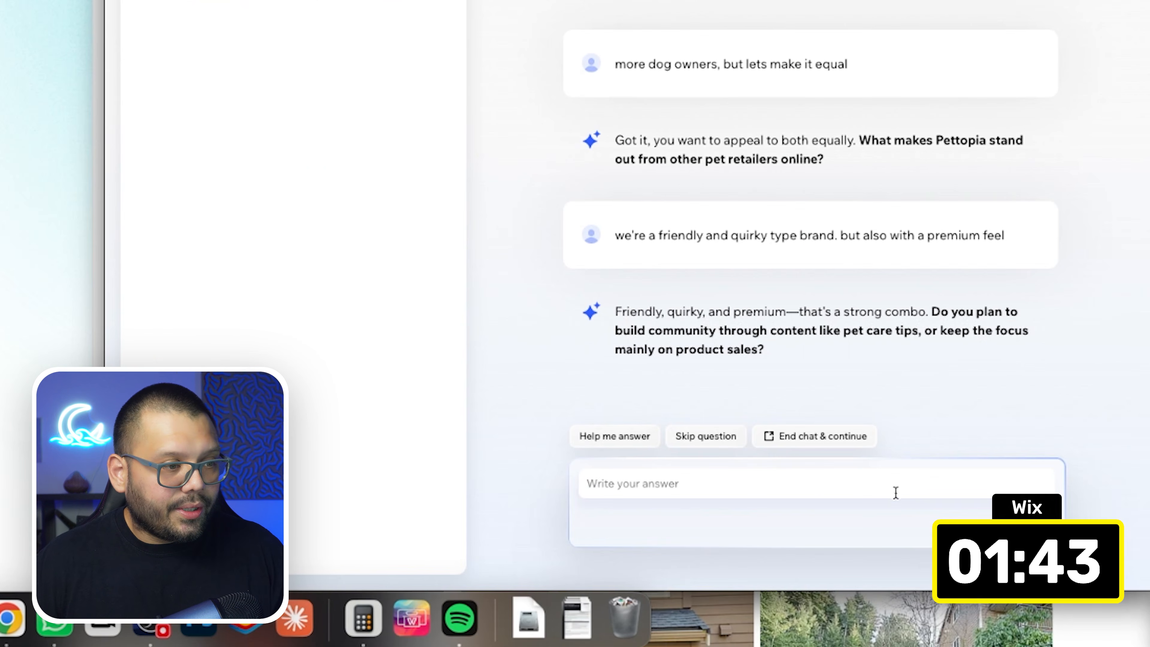
pyautogui.click(903, 491)
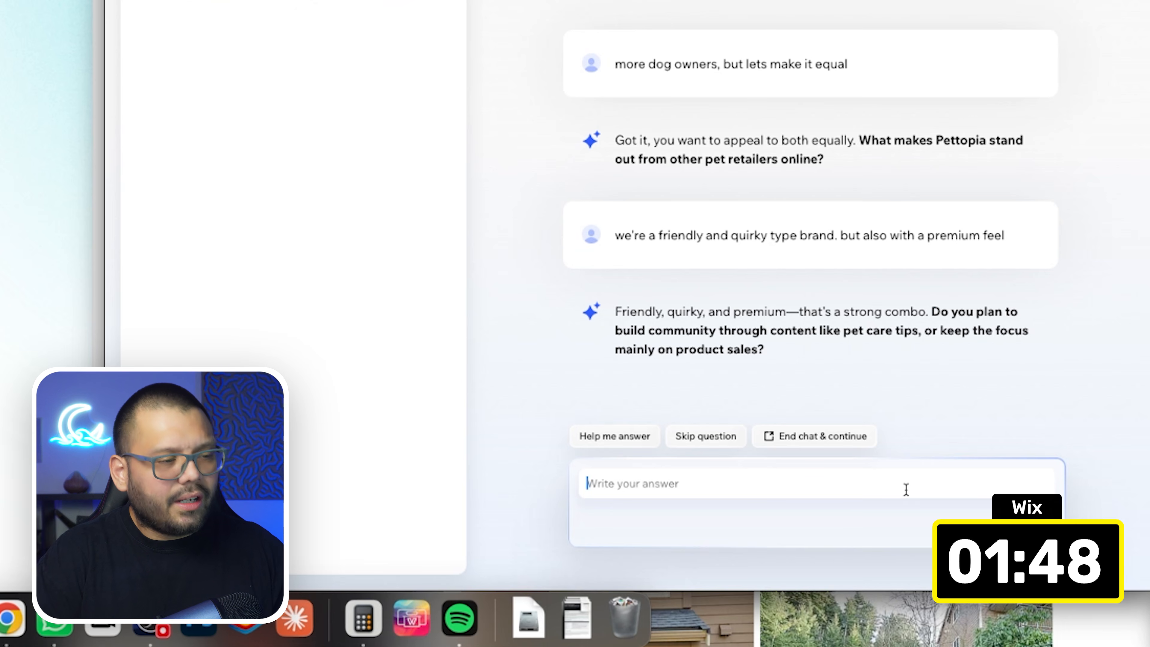
pyautogui.press('Return')
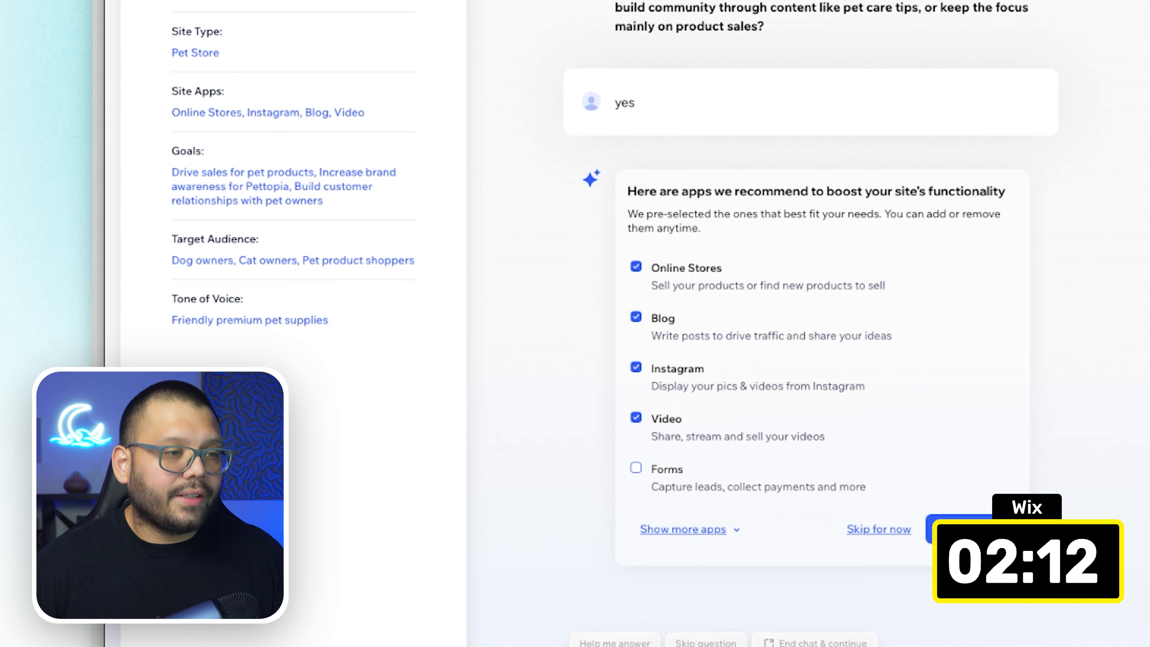
# - Accept the preselected Online Stores, Blog, Instagram and Video apps, and skip choosing a domain for now
pyautogui.click(960, 530)
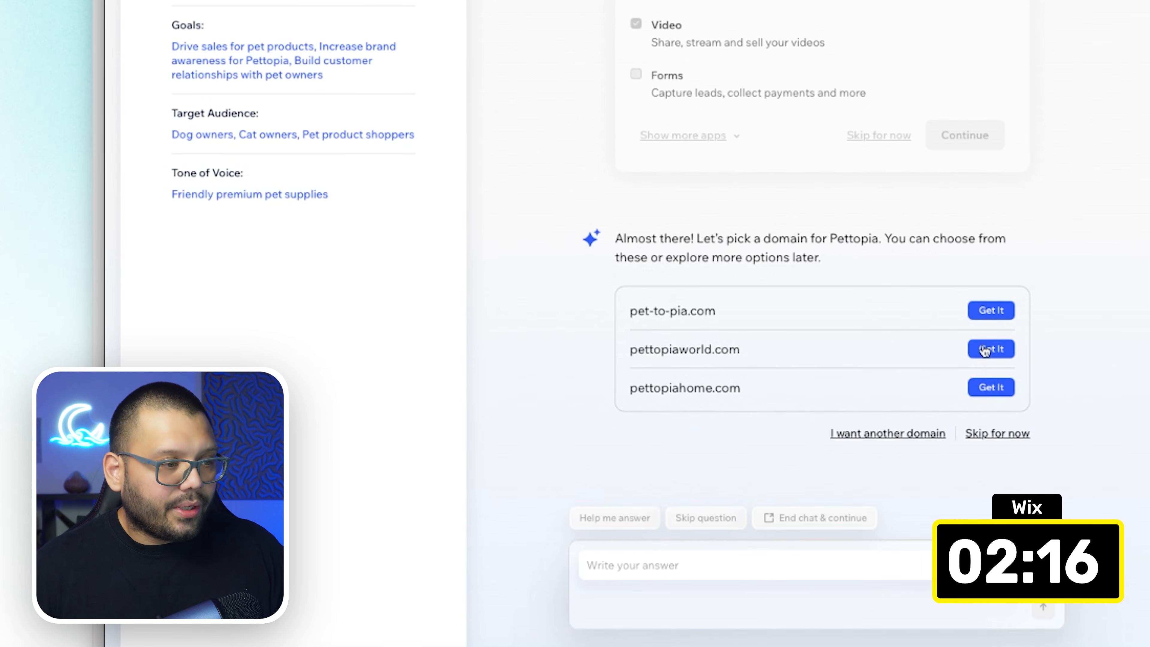
pyautogui.click(1016, 434)
pyautogui.click(673, 429)
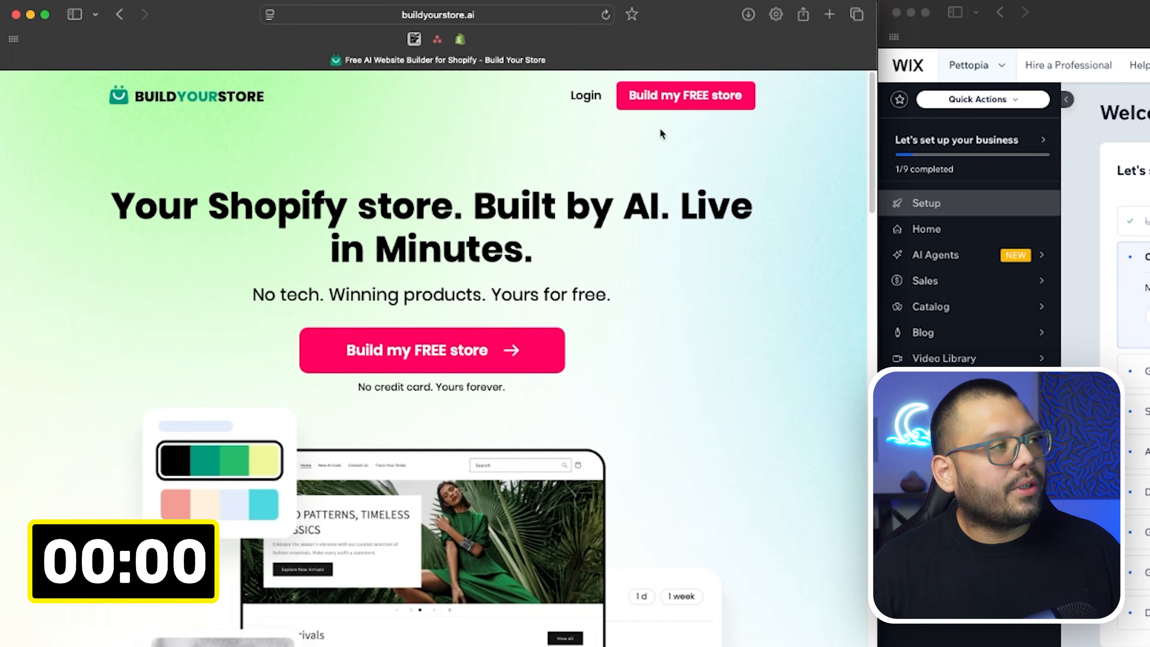
# - Start building a free store in Build Your Store and fill in the full name and email address for sign-up
pyautogui.click(661, 109)
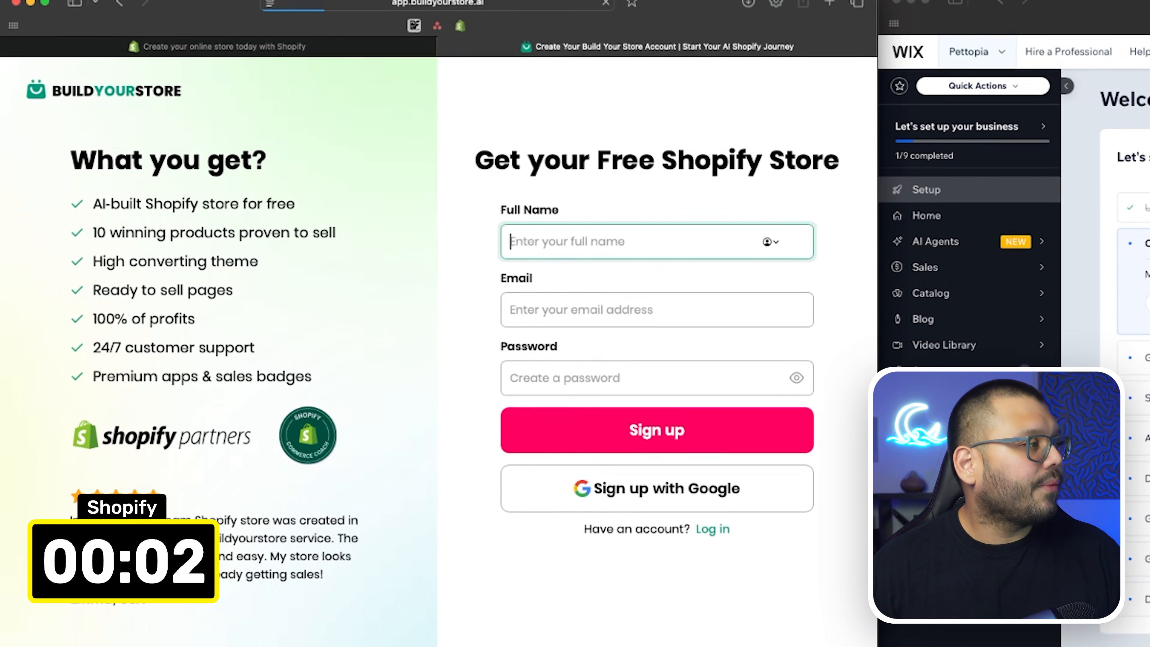
pyautogui.write('...')
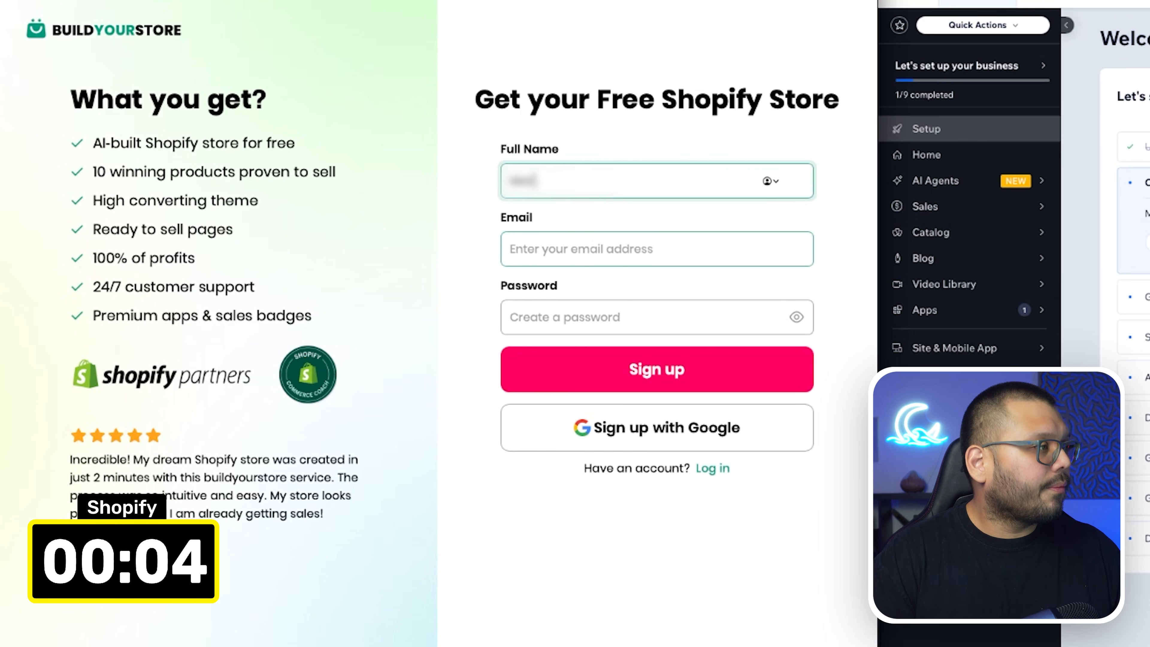
pyautogui.click(512, 249)
pyautogui.write('...')
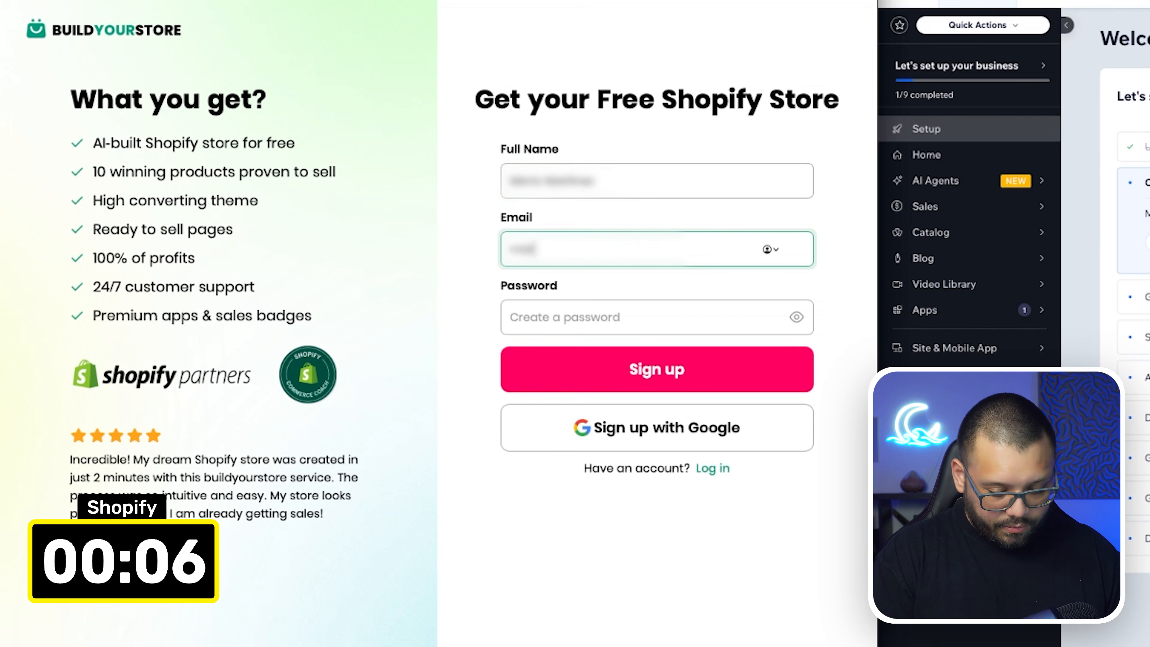
pyautogui.write('...')
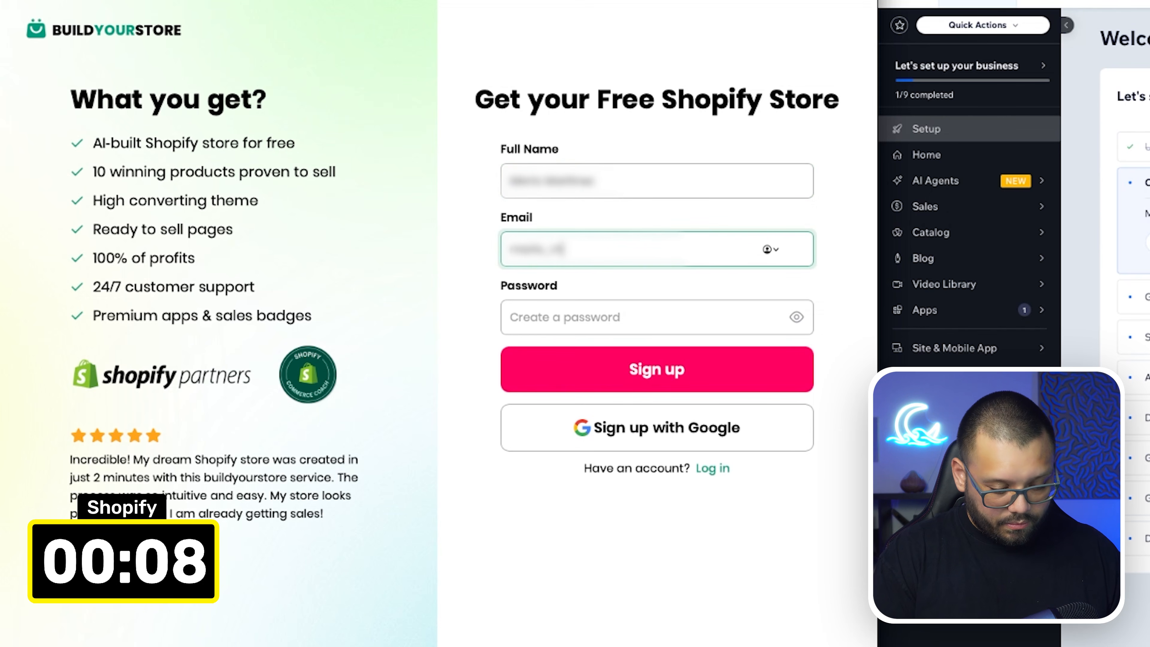
pyautogui.write('...')
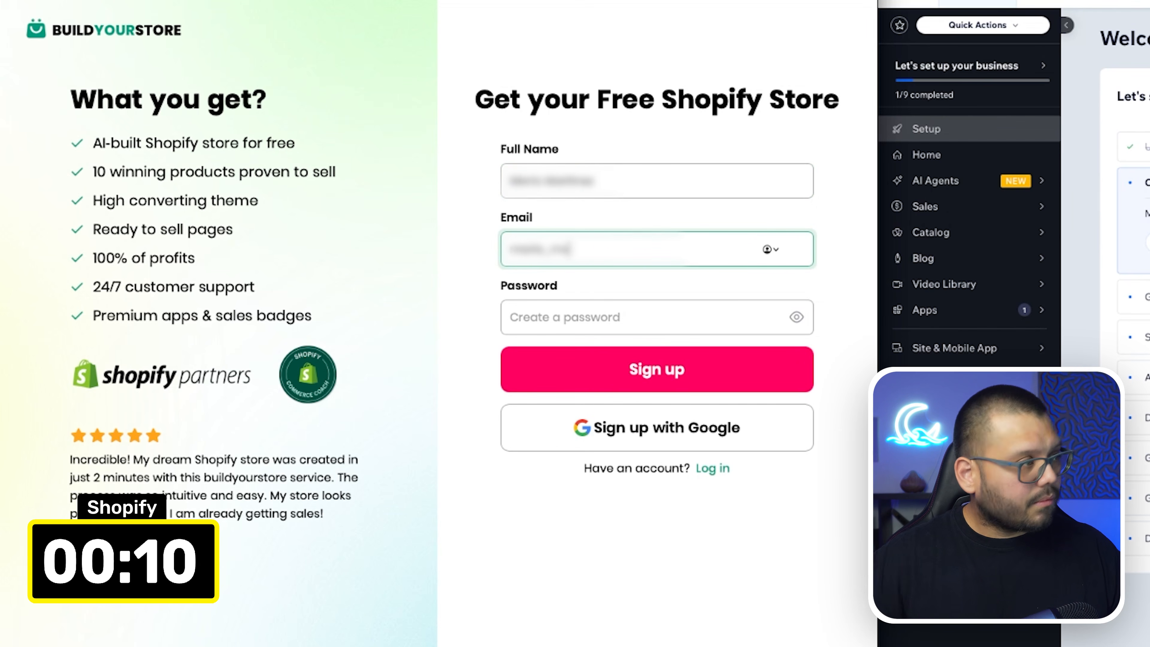
pyautogui.write('...')
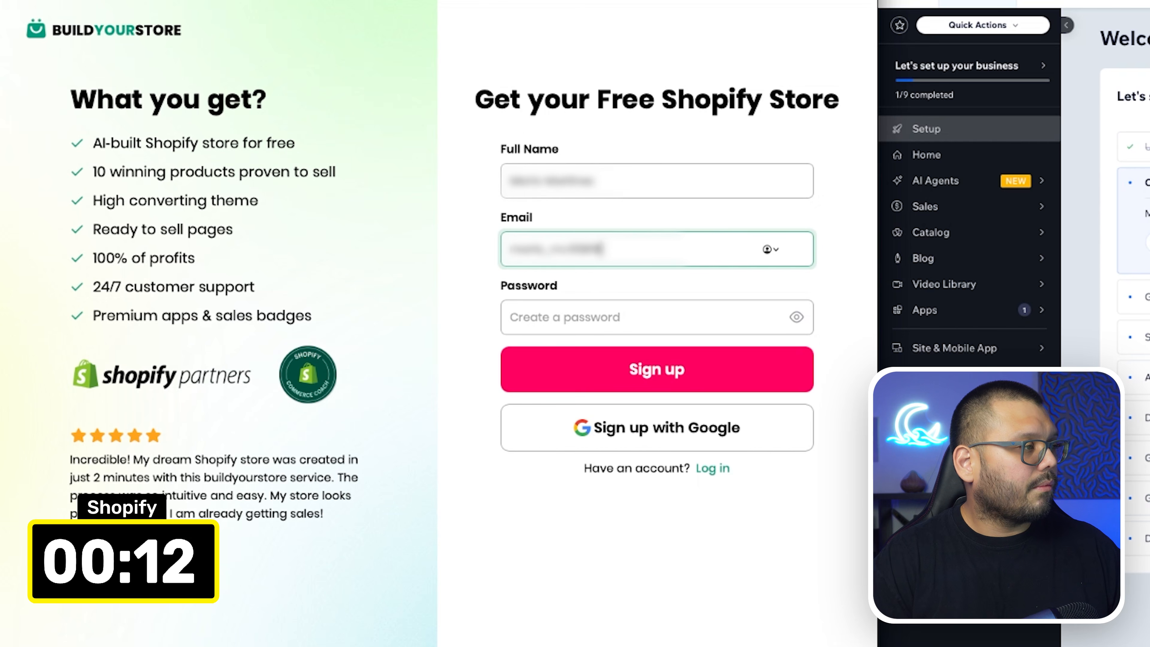
pyautogui.write('...')
# - Create the account password, submit the sign-up, and decline saving the password
pyautogui.click(511, 317)
pyautogui.write('•••••••')
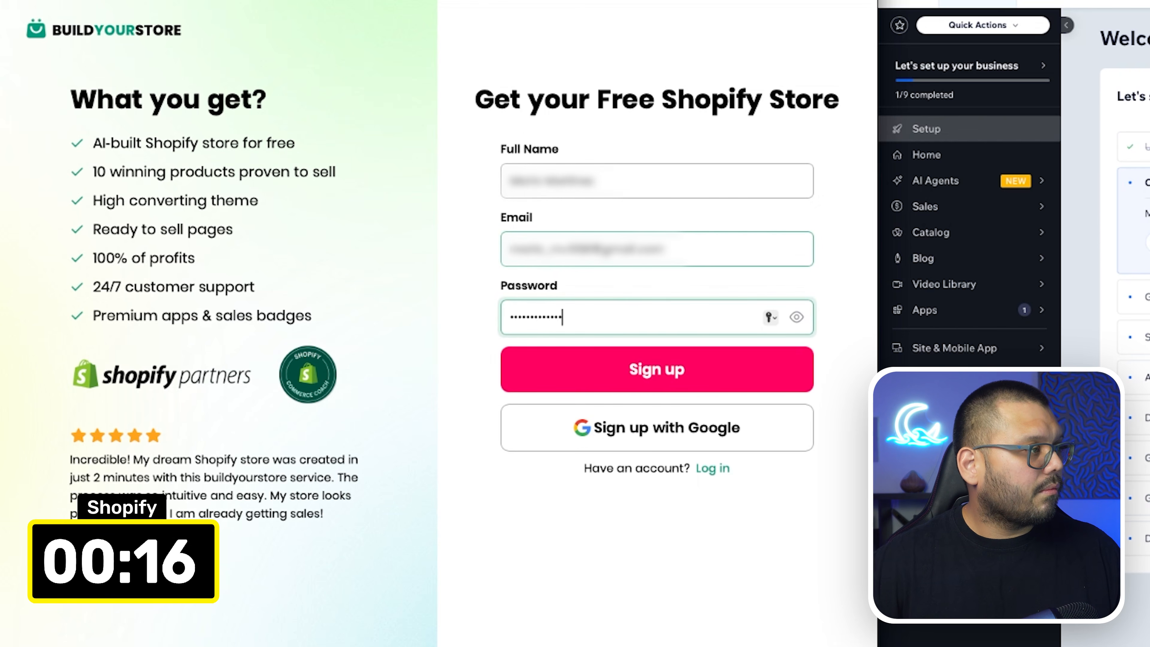
pyautogui.press('Return')
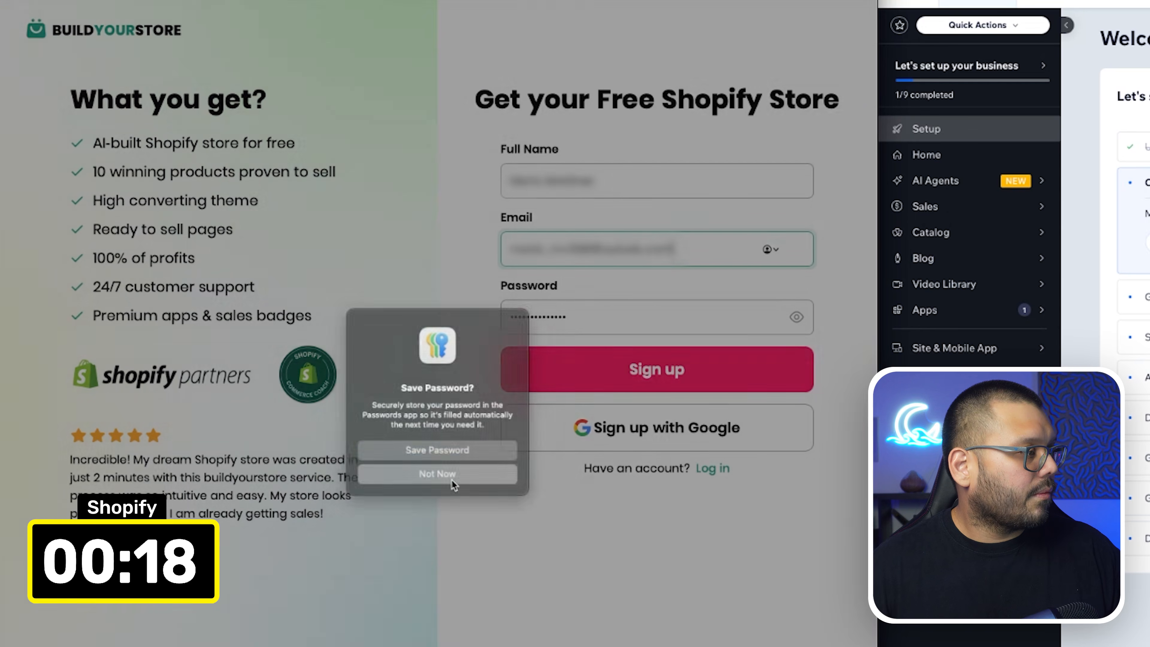
pyautogui.click(452, 480)
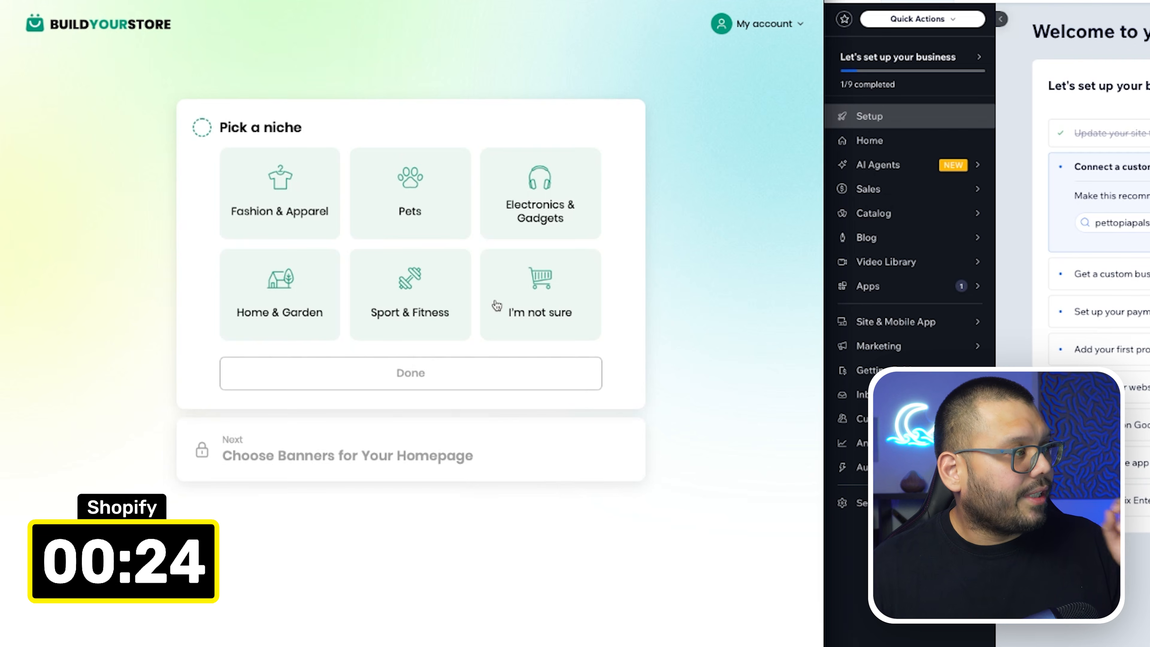
# - Pick the Pets niche and choose the peeking cats-and-dogs banner and the dog-with-laptop banner for the homepage
pyautogui.click(423, 206)
pyautogui.click(406, 373)
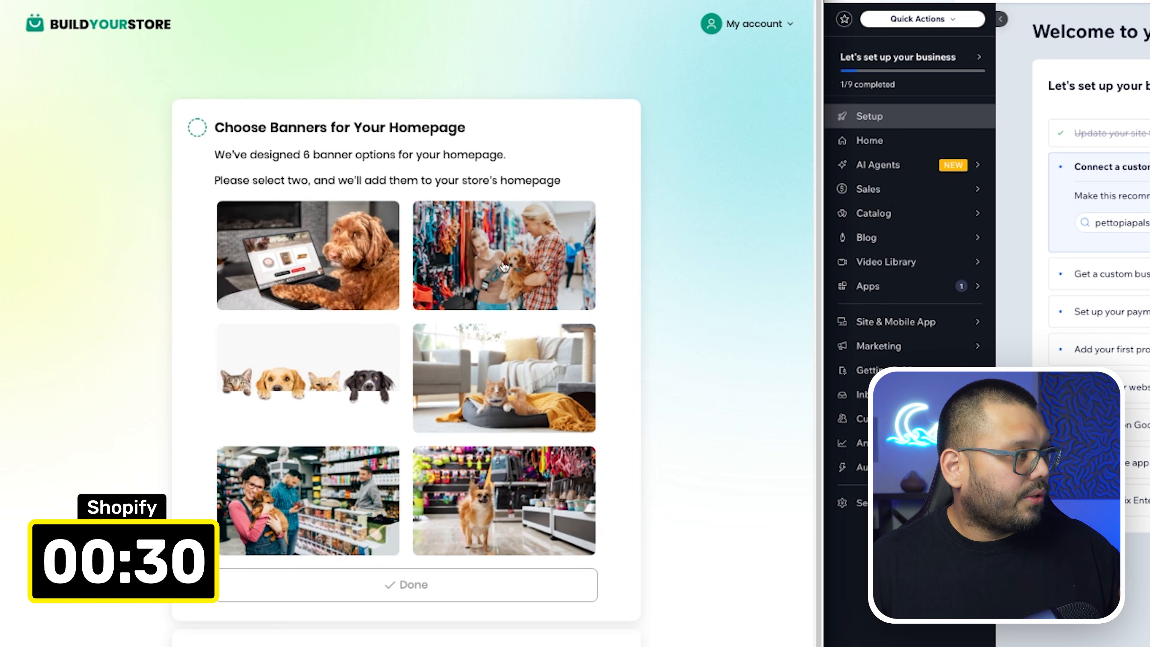
pyautogui.click(385, 325)
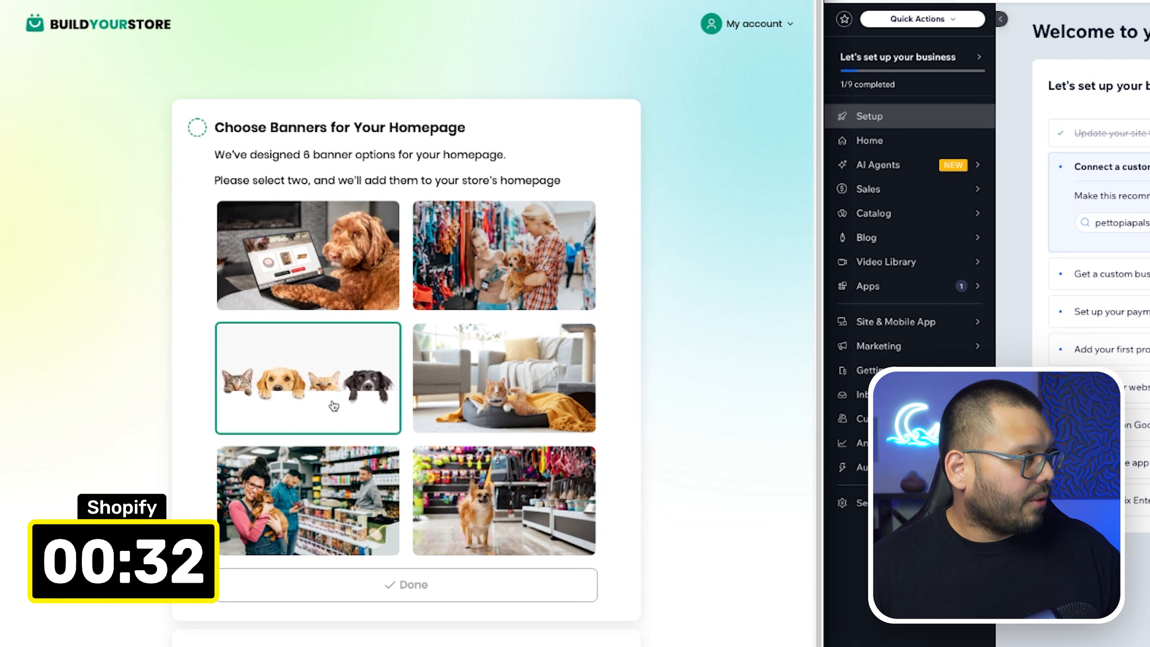
pyautogui.click(308, 254)
pyautogui.click(406, 584)
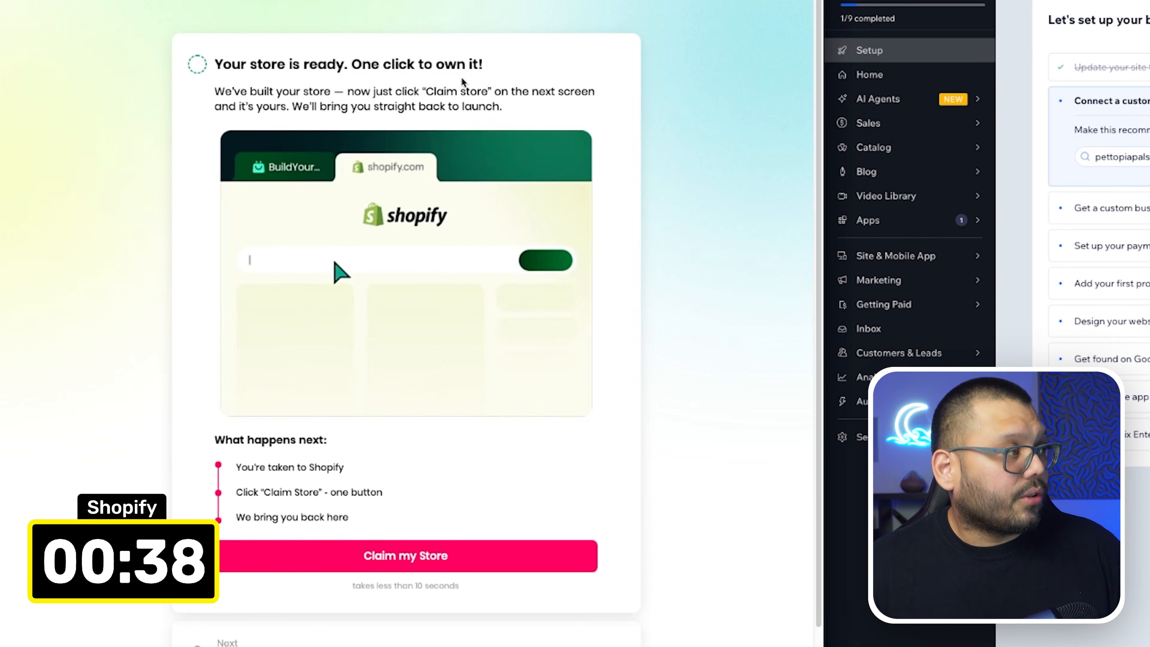
# - Claim the store on Shopify and activate its monthly Basic plan using PayPal as the payment method
pyautogui.click(445, 559)
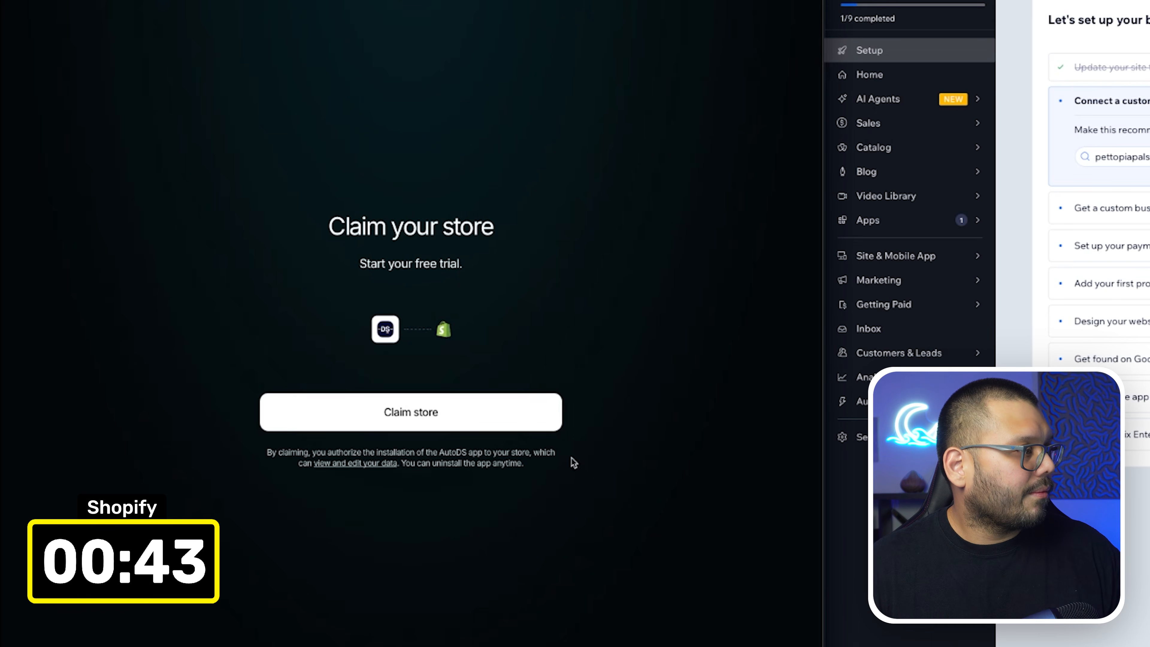
pyautogui.click(475, 424)
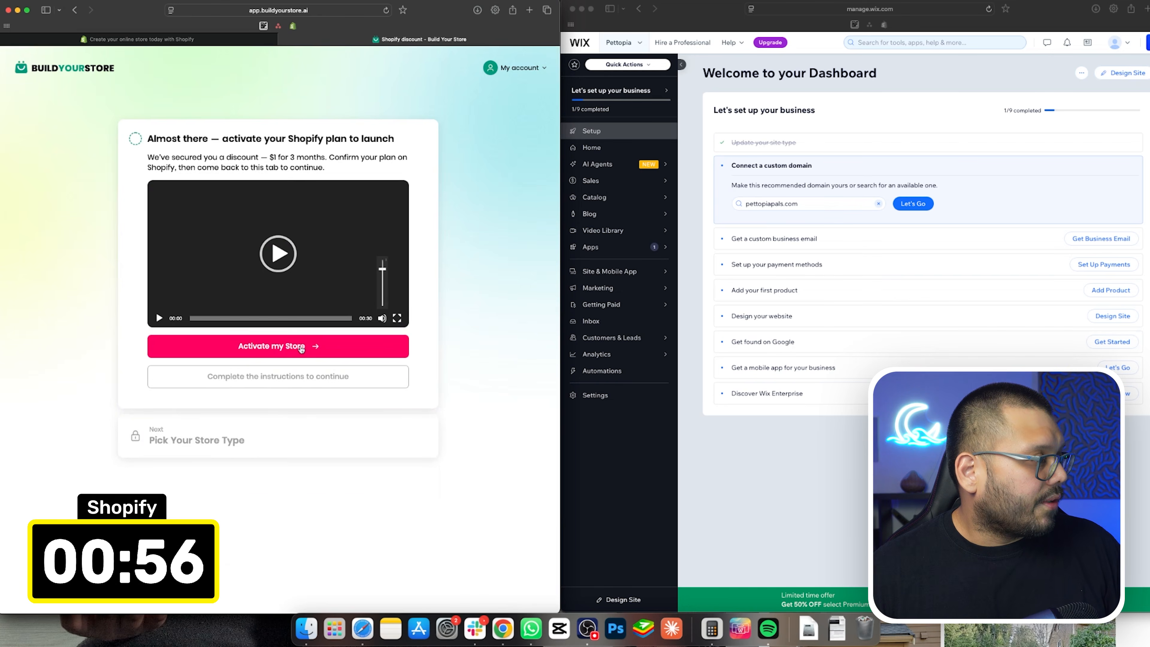
pyautogui.click(351, 346)
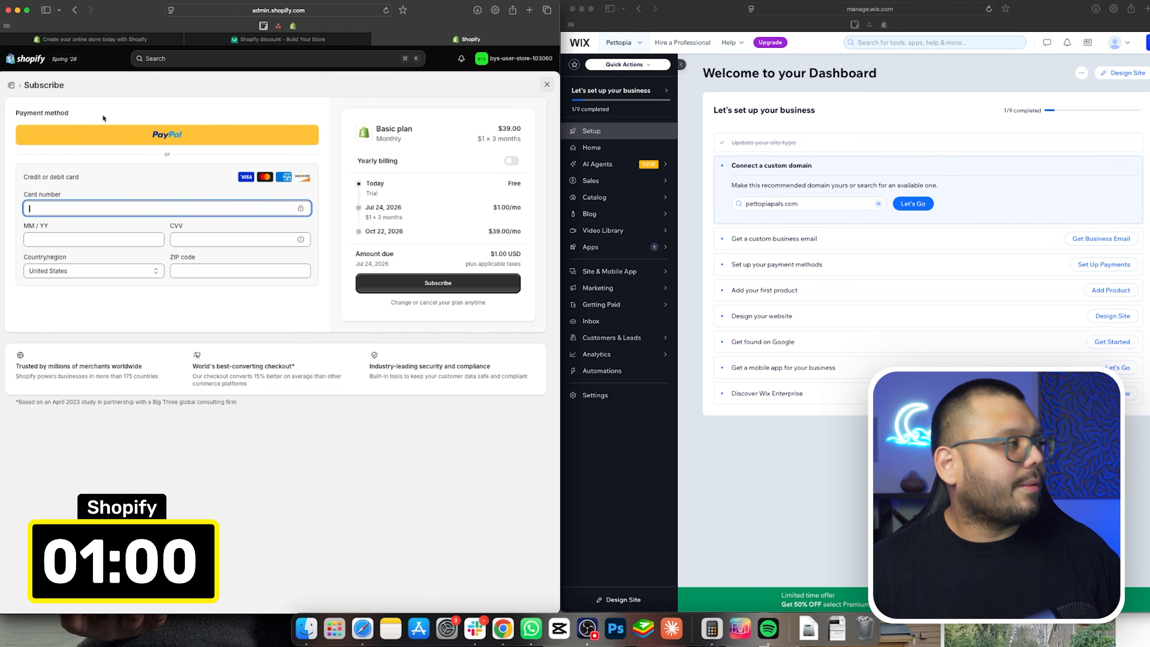
pyautogui.click(108, 135)
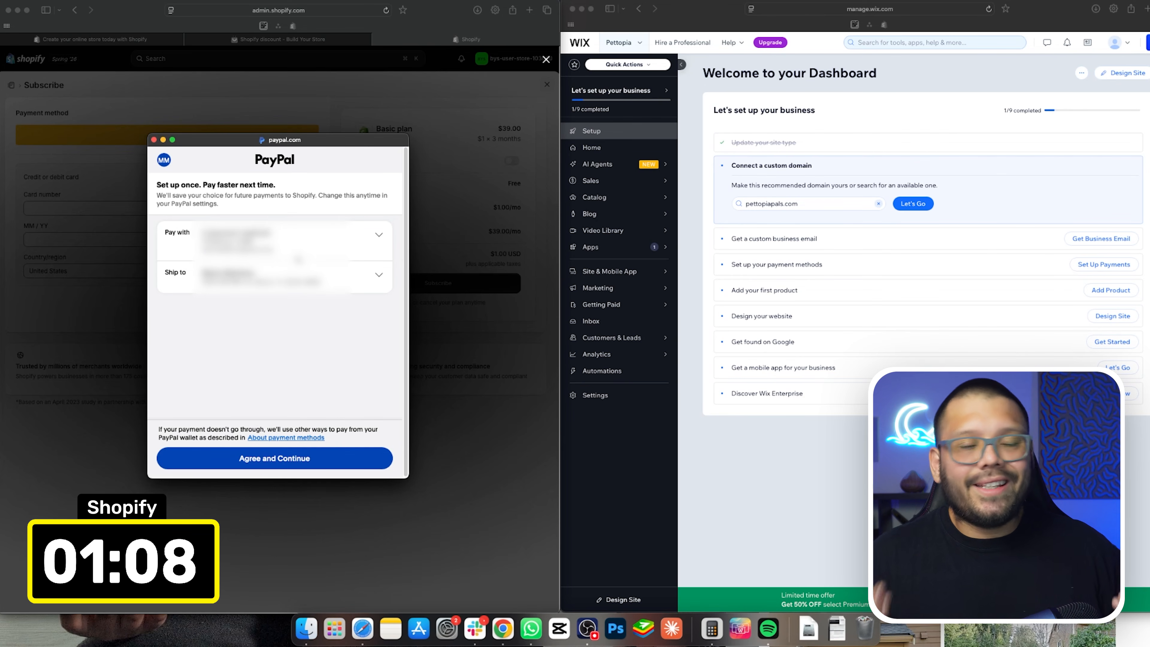
pyautogui.click(335, 457)
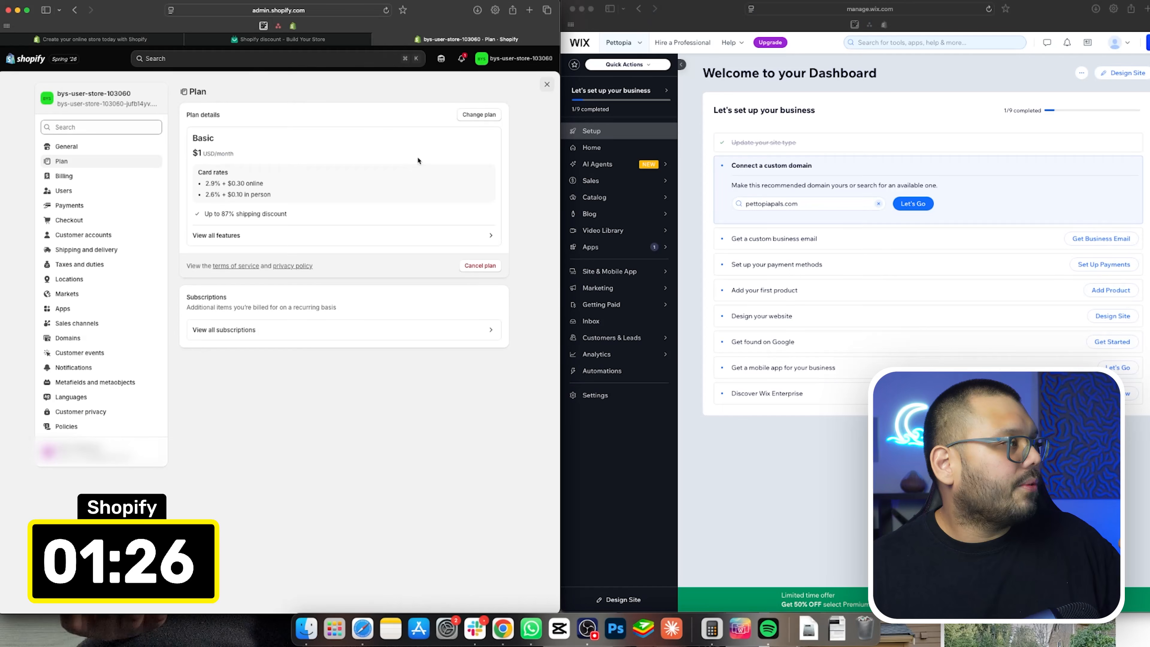
# - Return to Build Your Store, confirm that the plan activation is done, and select the Free Beginner Store type
pyautogui.click(254, 44)
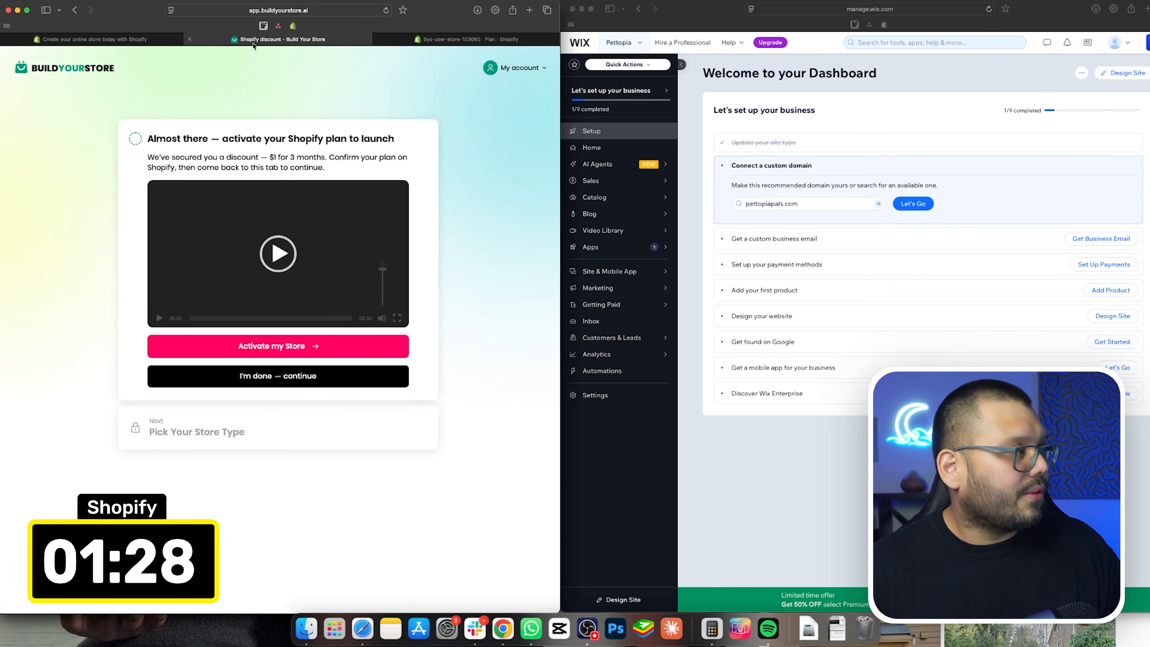
pyautogui.click(278, 376)
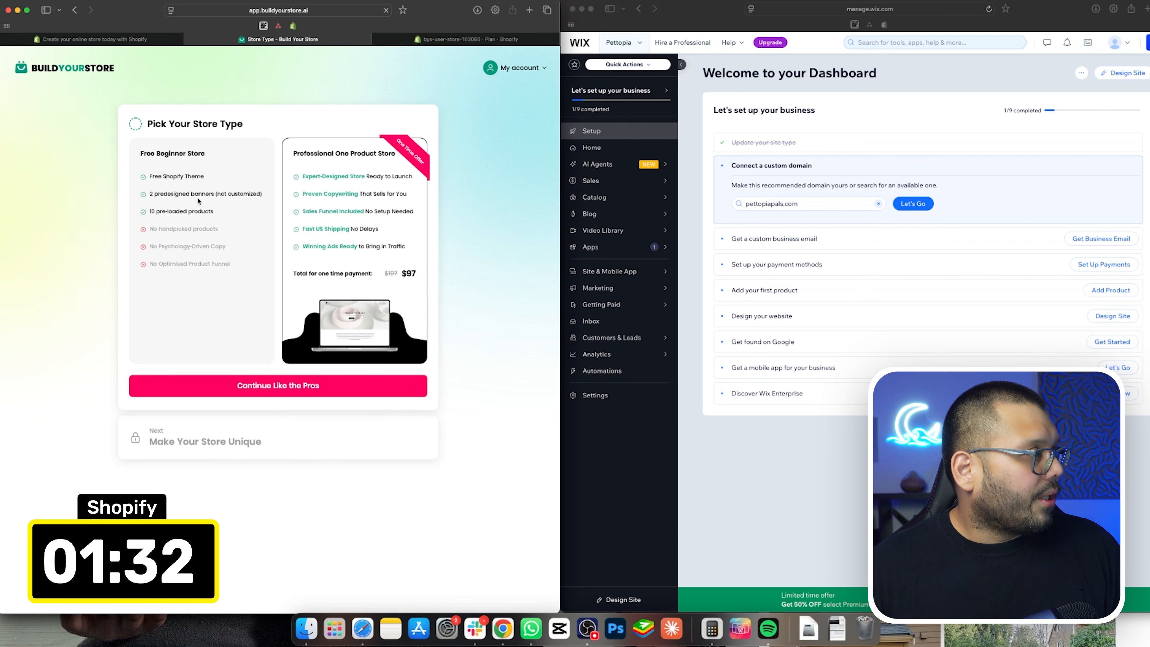
pyautogui.click(199, 201)
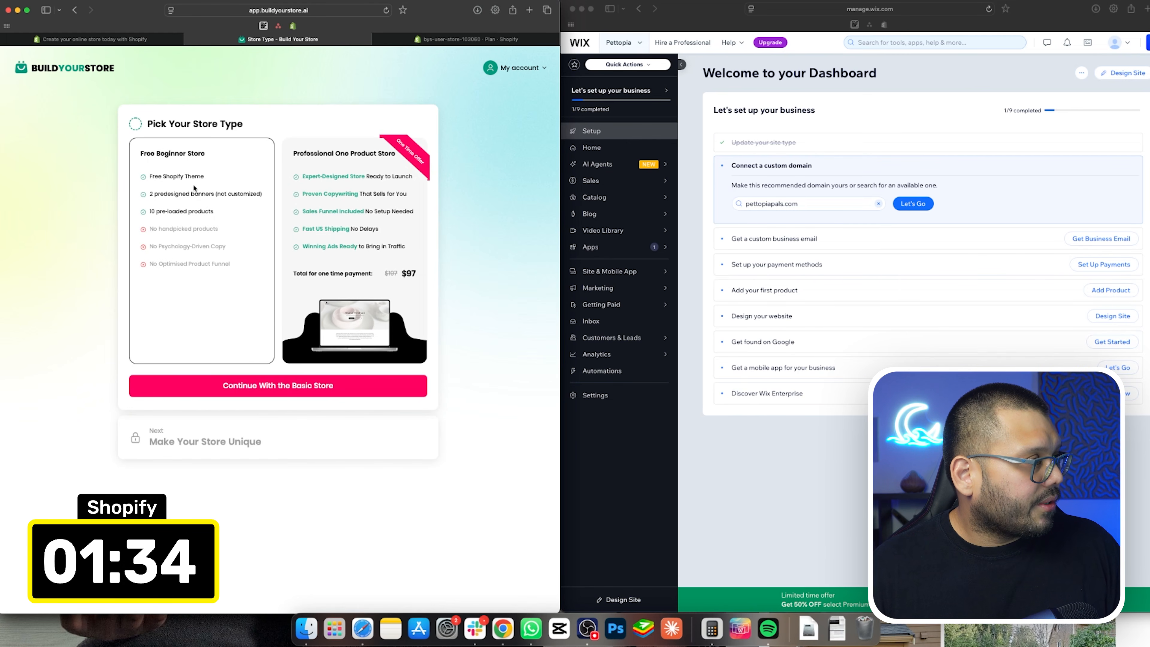
# - Continue with the basic store, skipping the Professional One Product Store offer, and complete the Add Top-Selling Products stage through Register to AutoDS
pyautogui.click(256, 387)
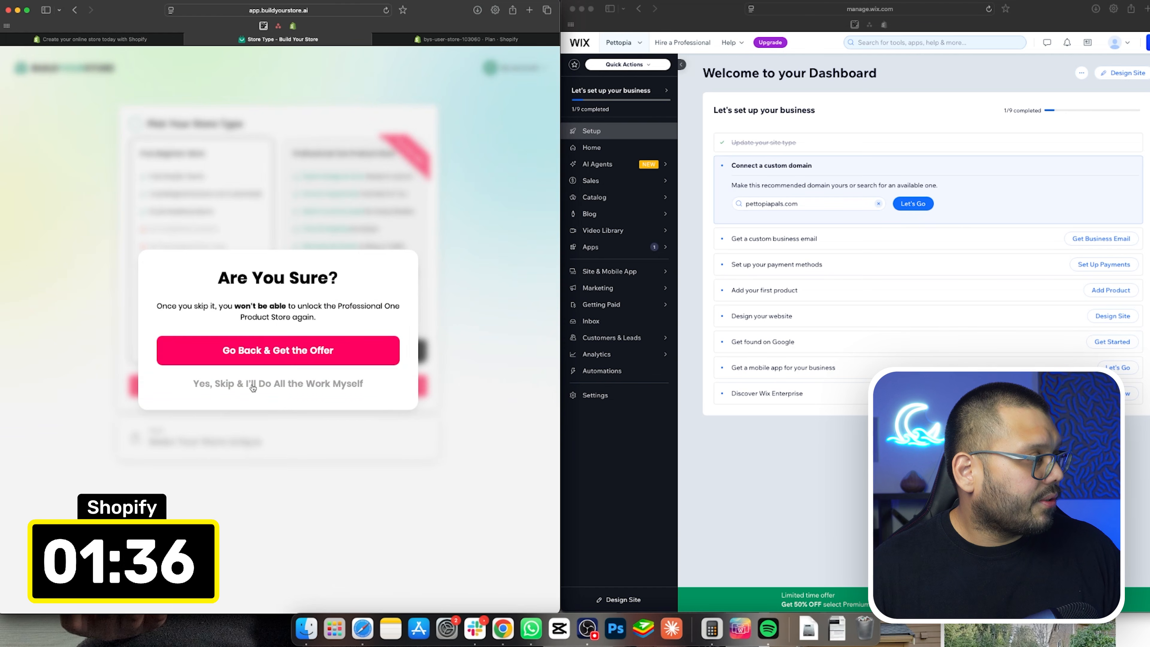
pyautogui.click(253, 388)
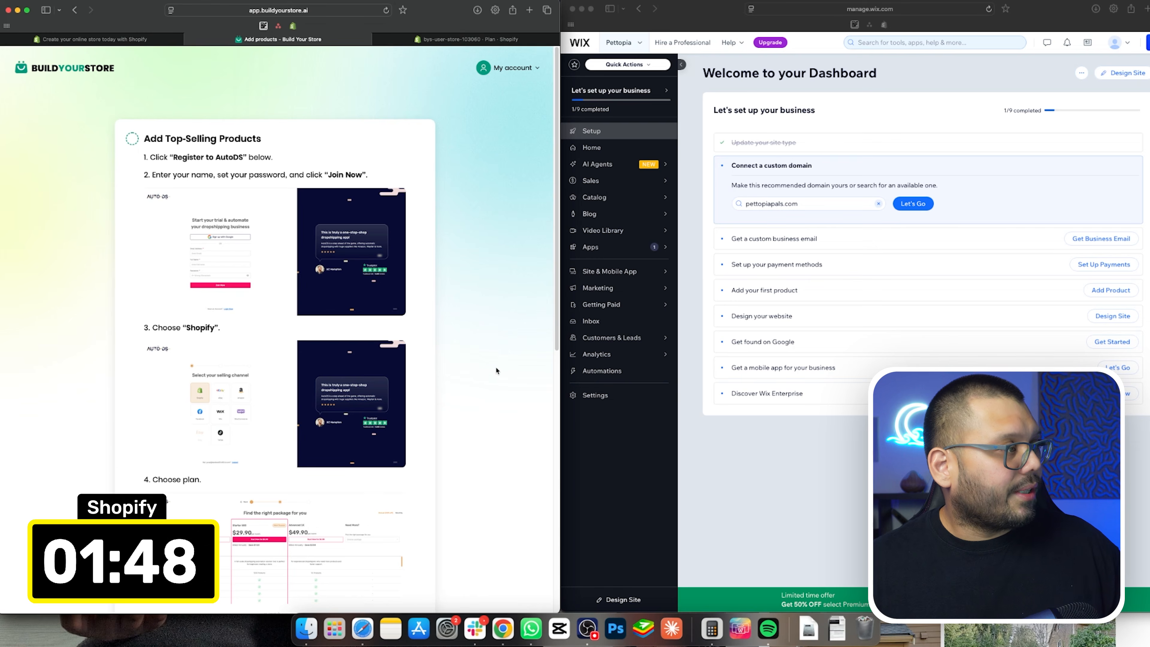
pyautogui.scroll(-10, 497, 369)
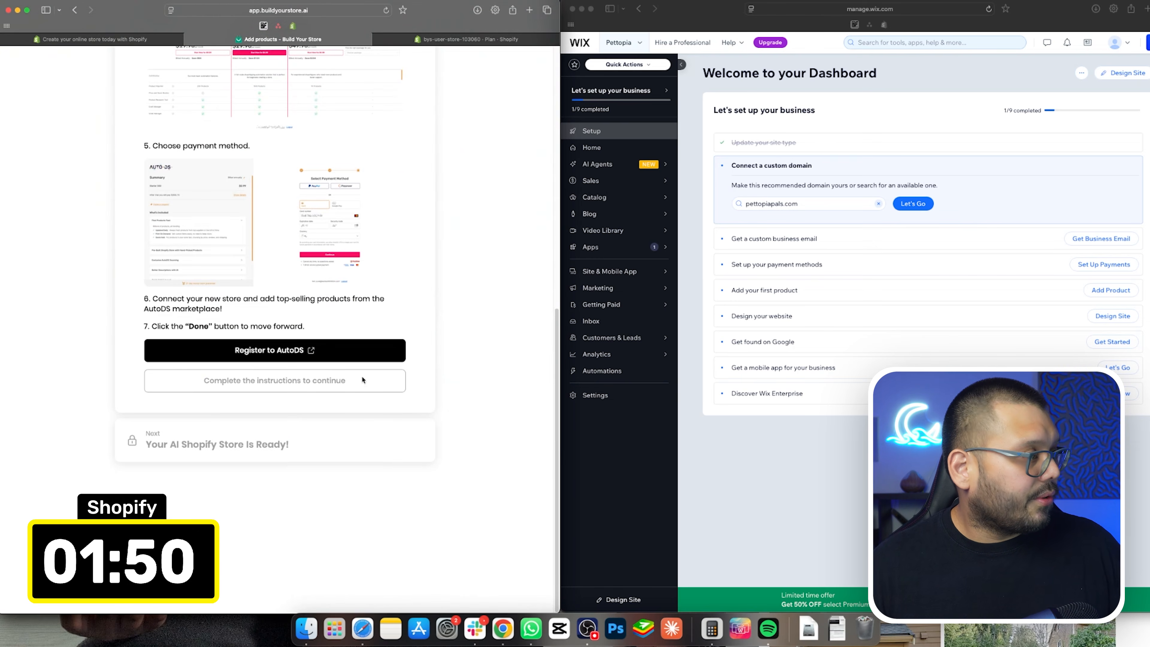
pyautogui.click(326, 350)
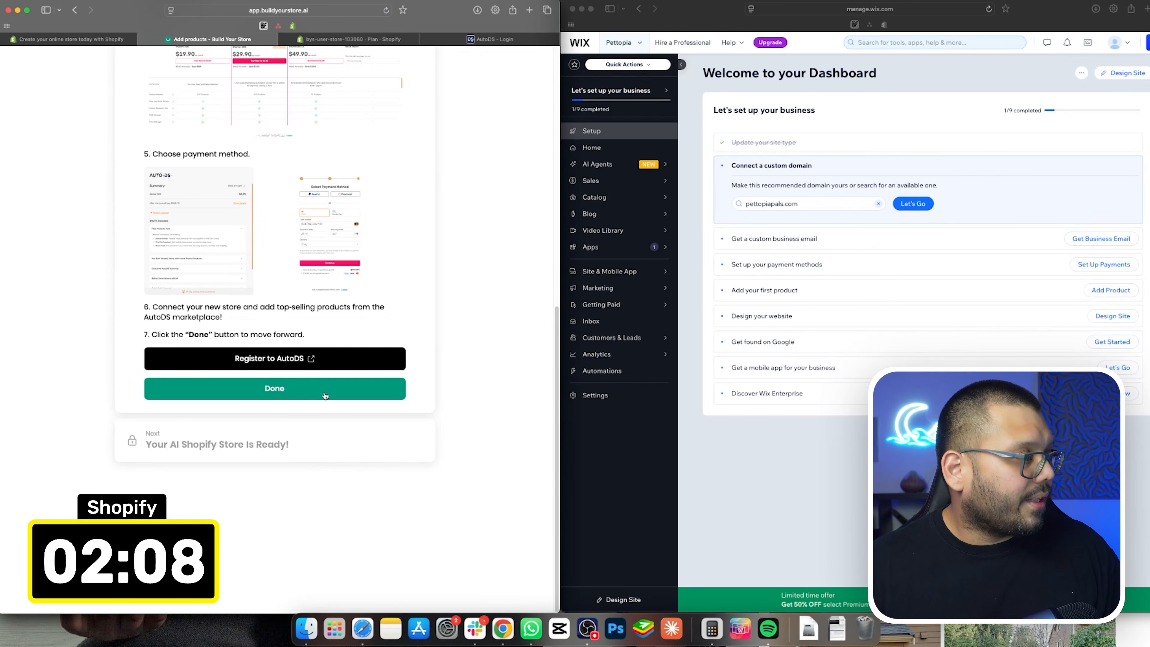
pyautogui.click(325, 396)
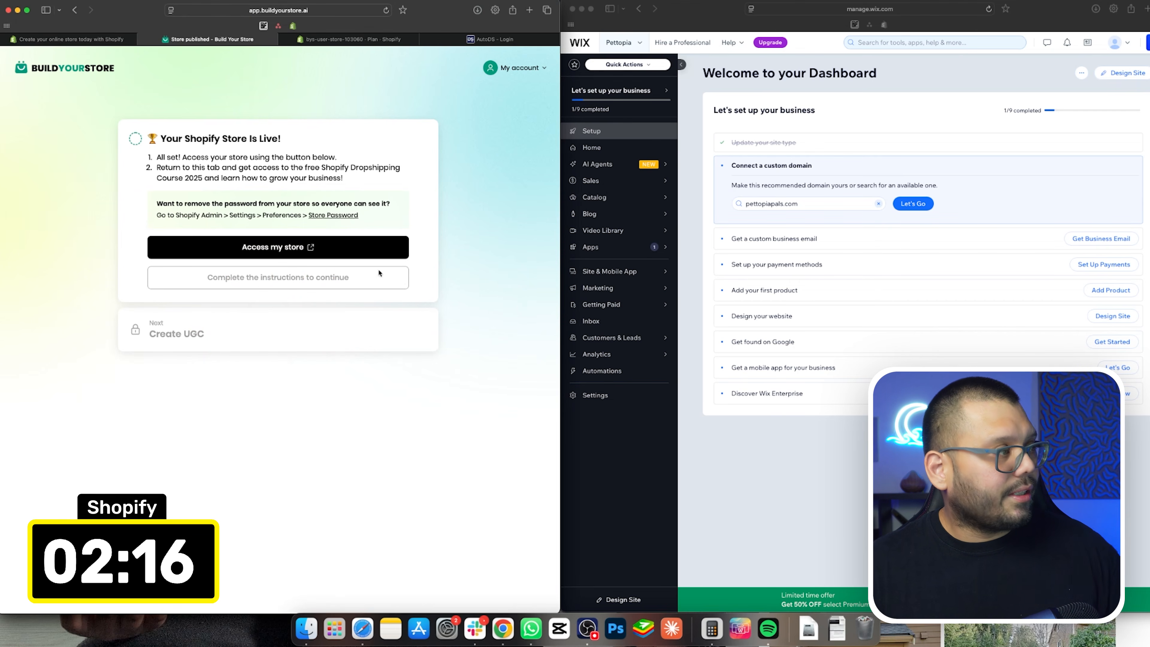
# - Access the published store from Build Your Store, and go to the Shopify admin home by closing the plan settings
pyautogui.click(358, 250)
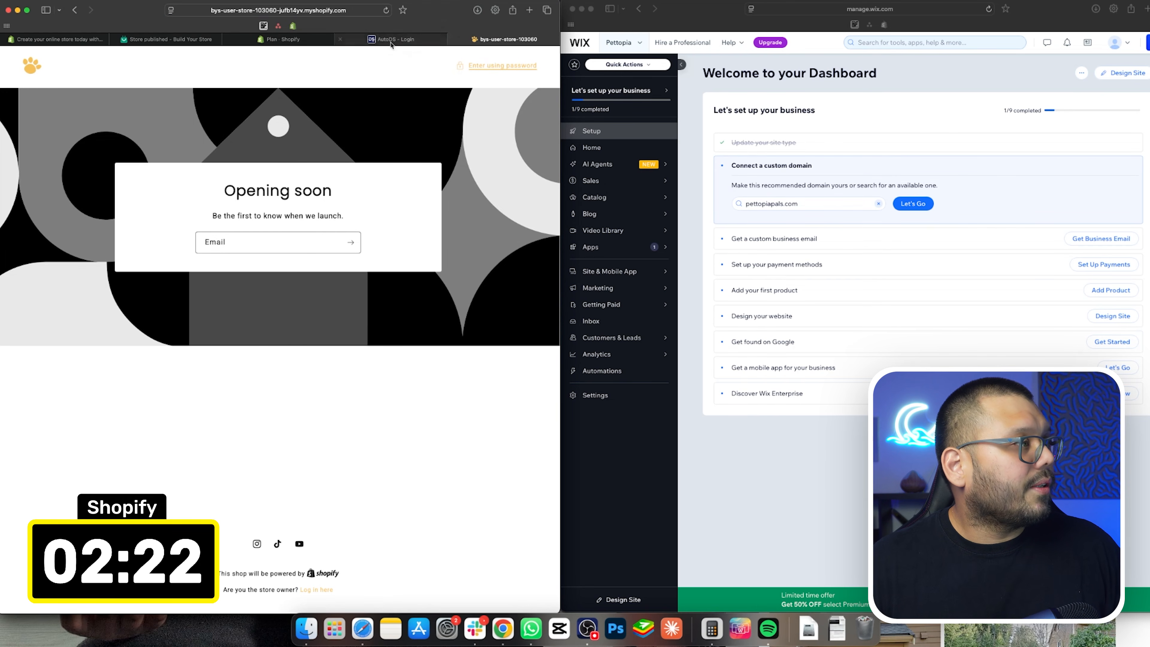
pyautogui.click(64, 39)
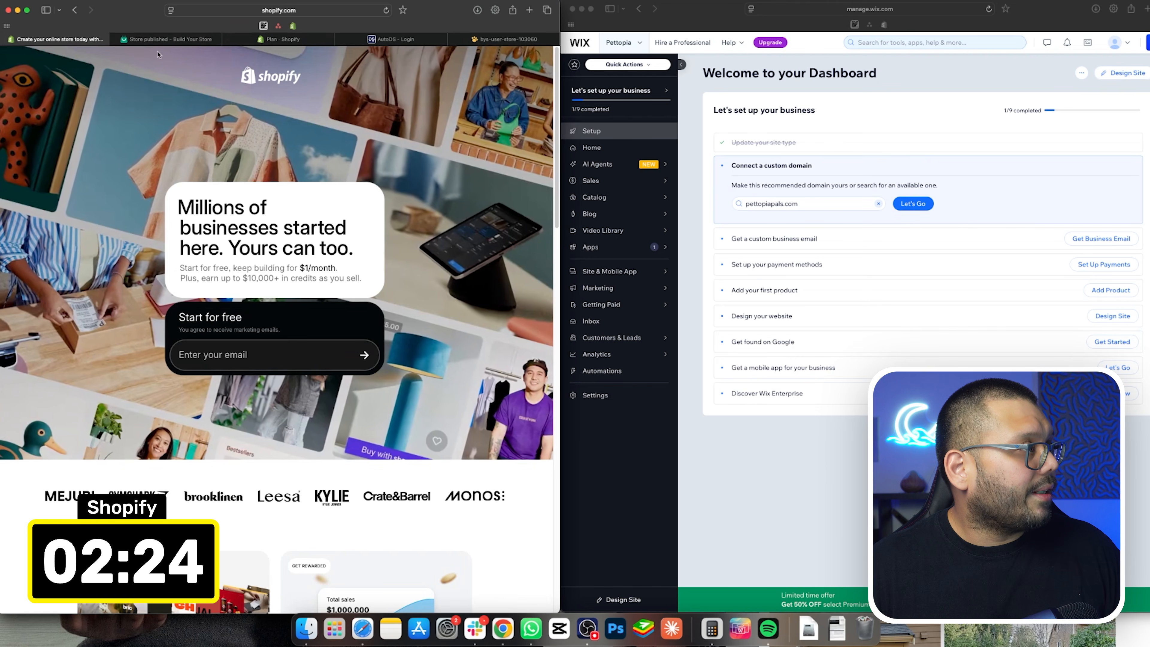
pyautogui.click(285, 42)
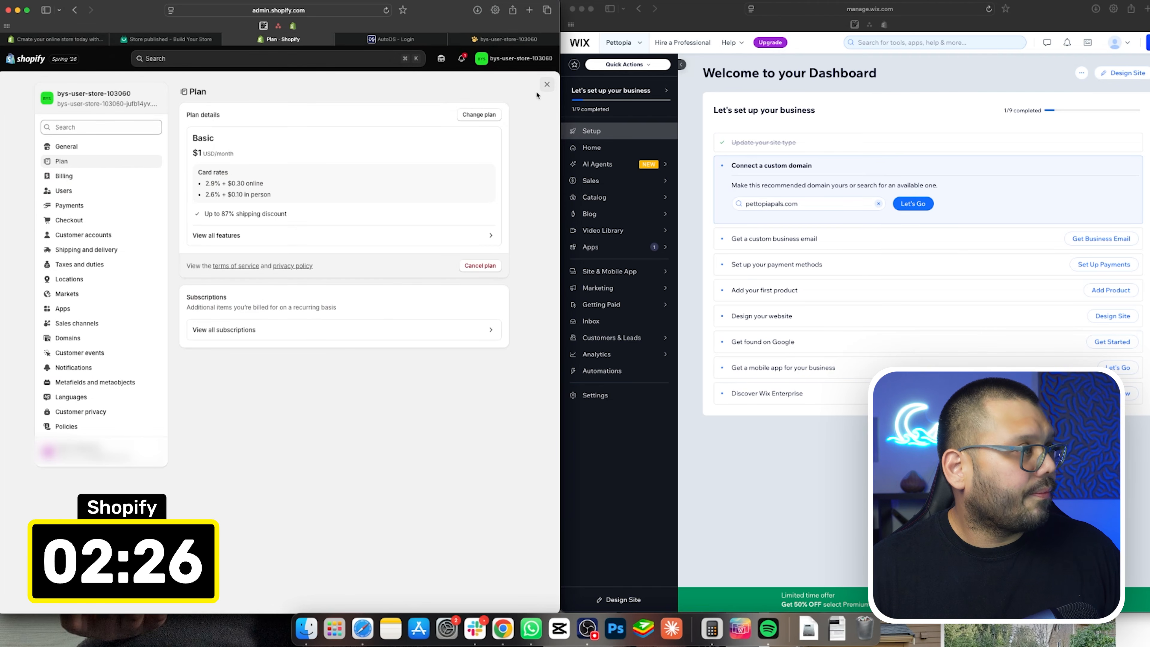
pyautogui.click(546, 84)
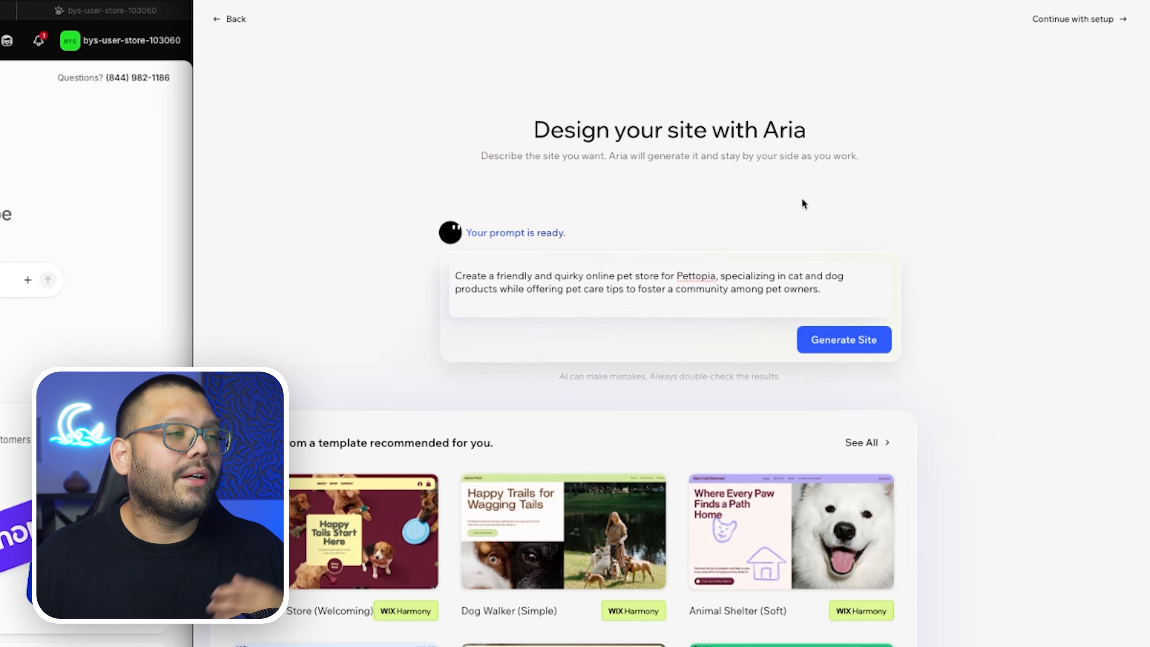
# - Generate the Wix site with Aria from the prepared prompt for a friendly and quirky Pettopia online pet store
pyautogui.click(498, 289)
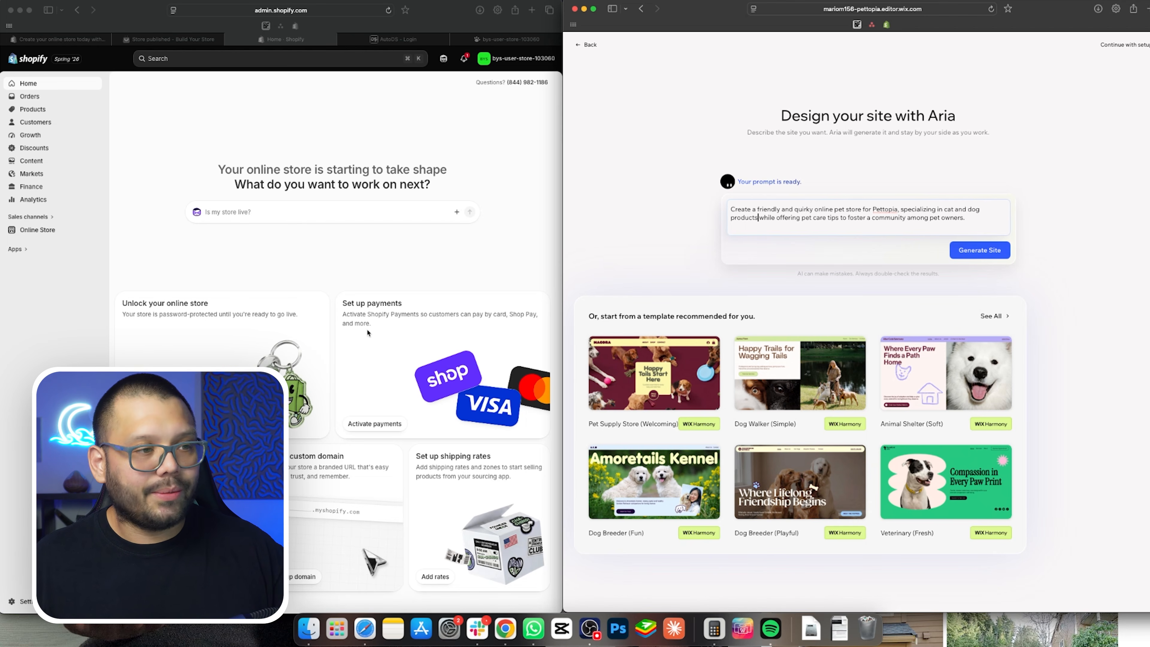
pyautogui.click(480, 252)
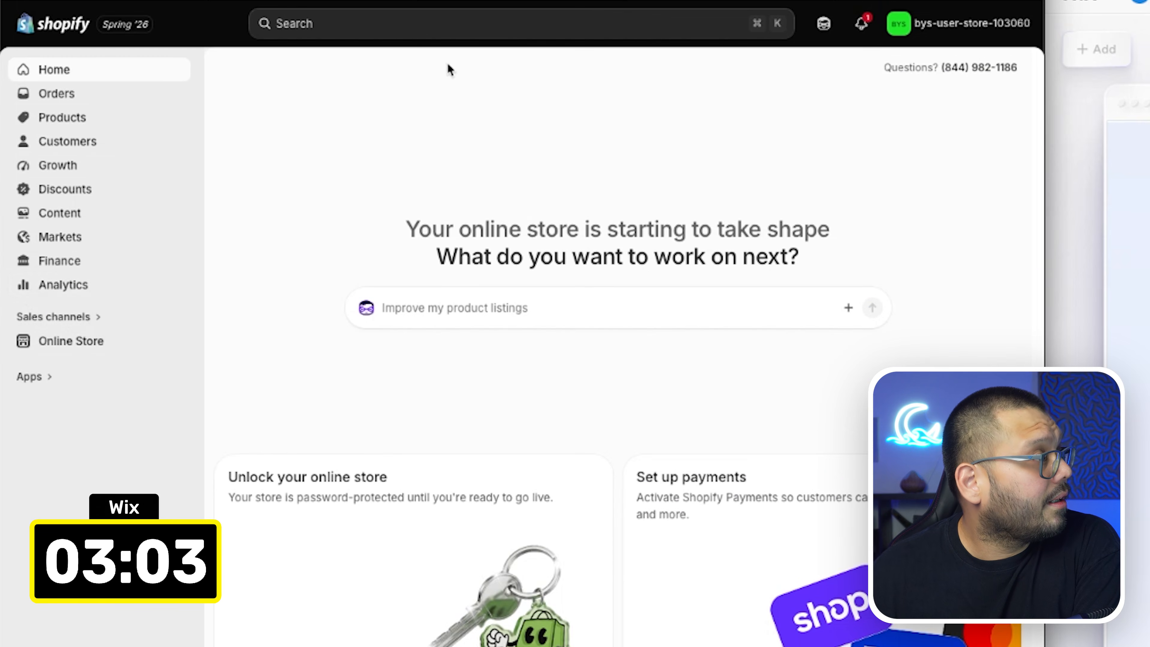
# - Remove the password protection from the Shopify online store so that it is open to everyone
pyautogui.click(40, 233)
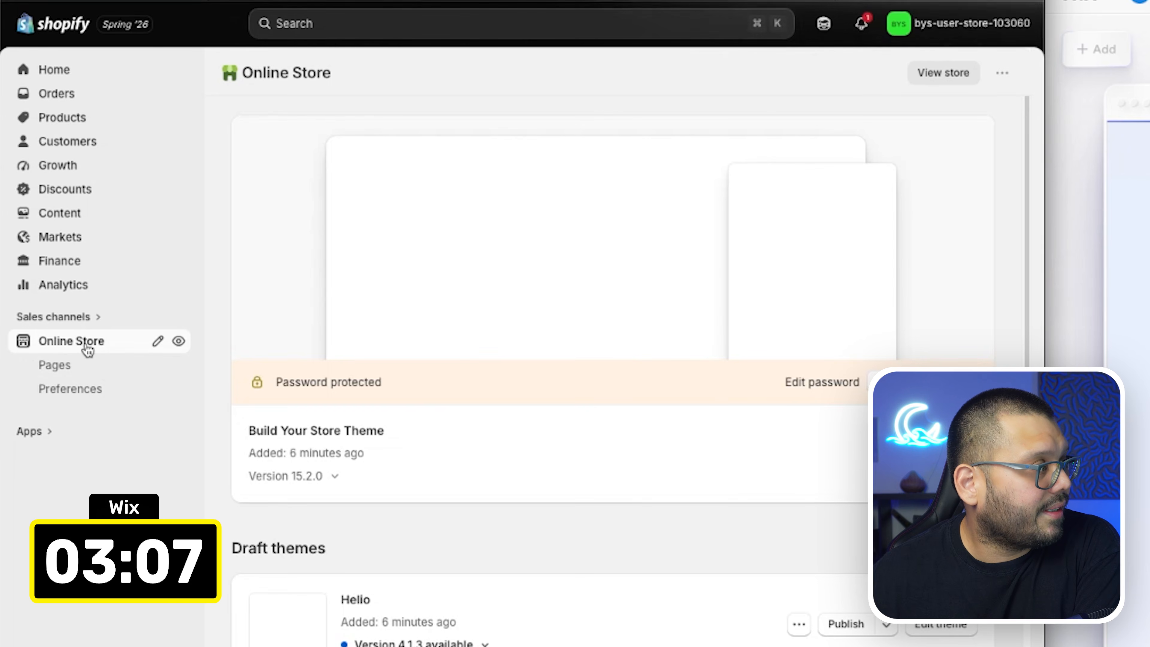
pyautogui.scroll(-3, 745, 411)
pyautogui.click(922, 250)
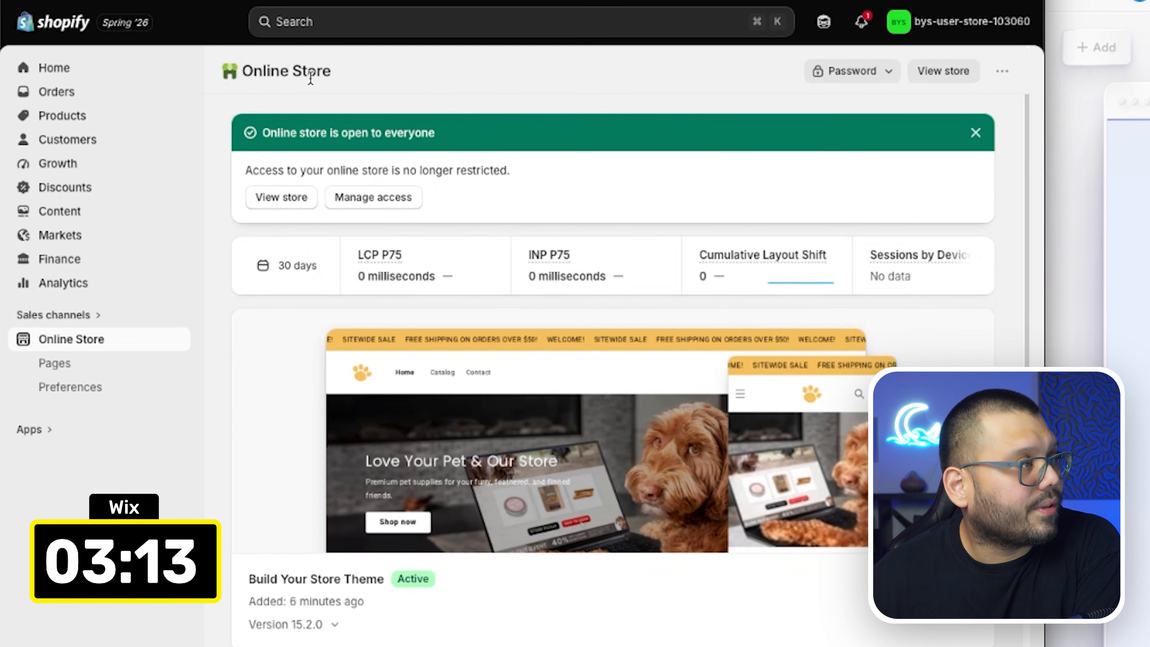
# - Check on the Wix site generation, and open the live Shopify storefront from the admin
pyautogui.click(102, 67)
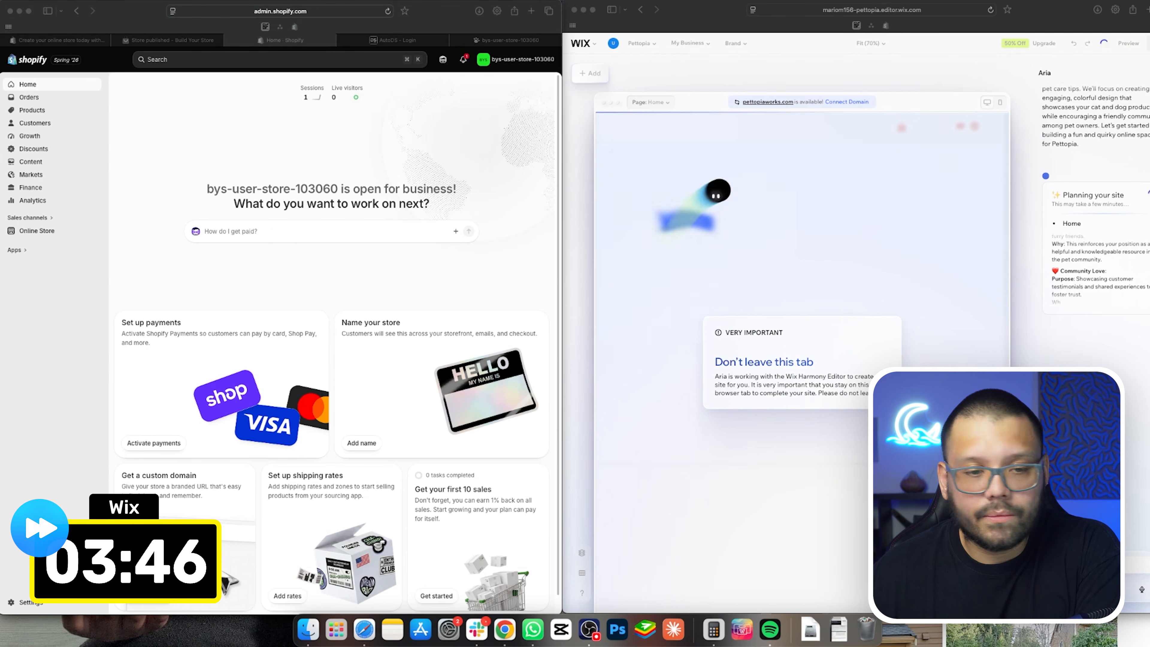
pyautogui.click(1136, 263)
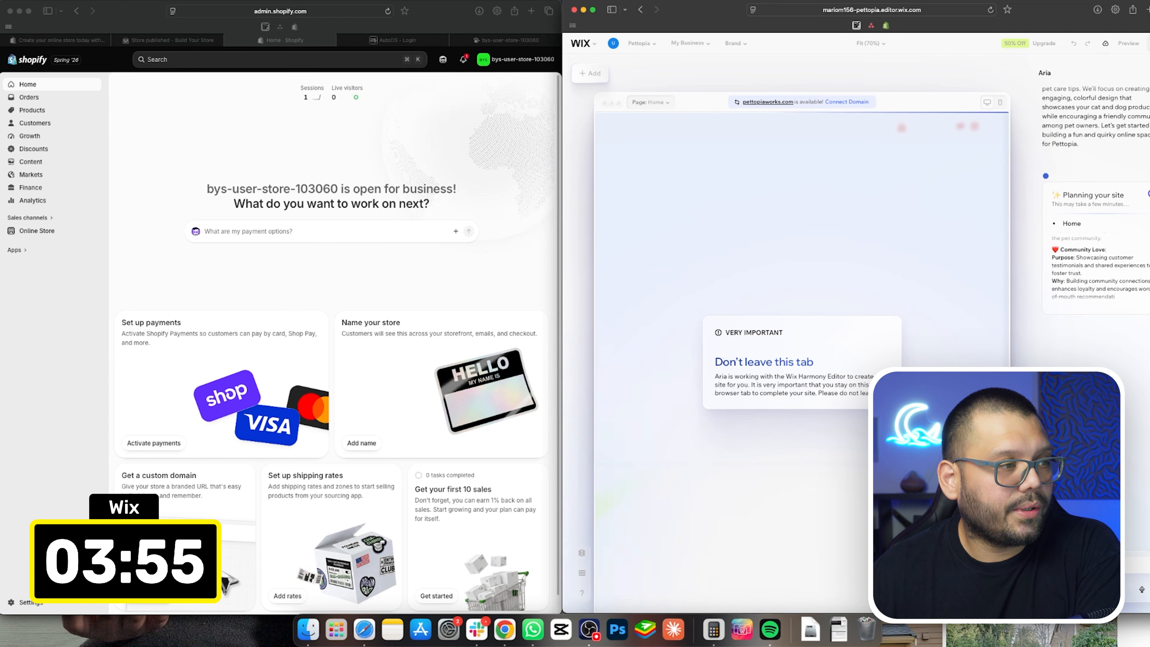
pyautogui.click(392, 257)
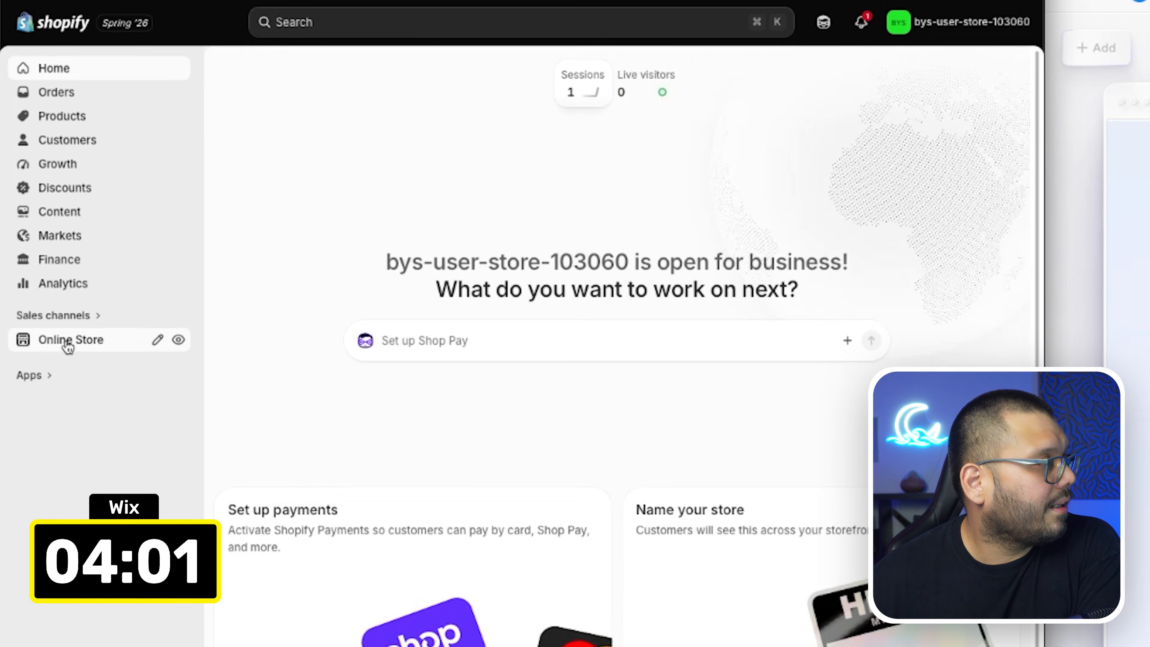
pyautogui.click(29, 232)
pyautogui.click(178, 340)
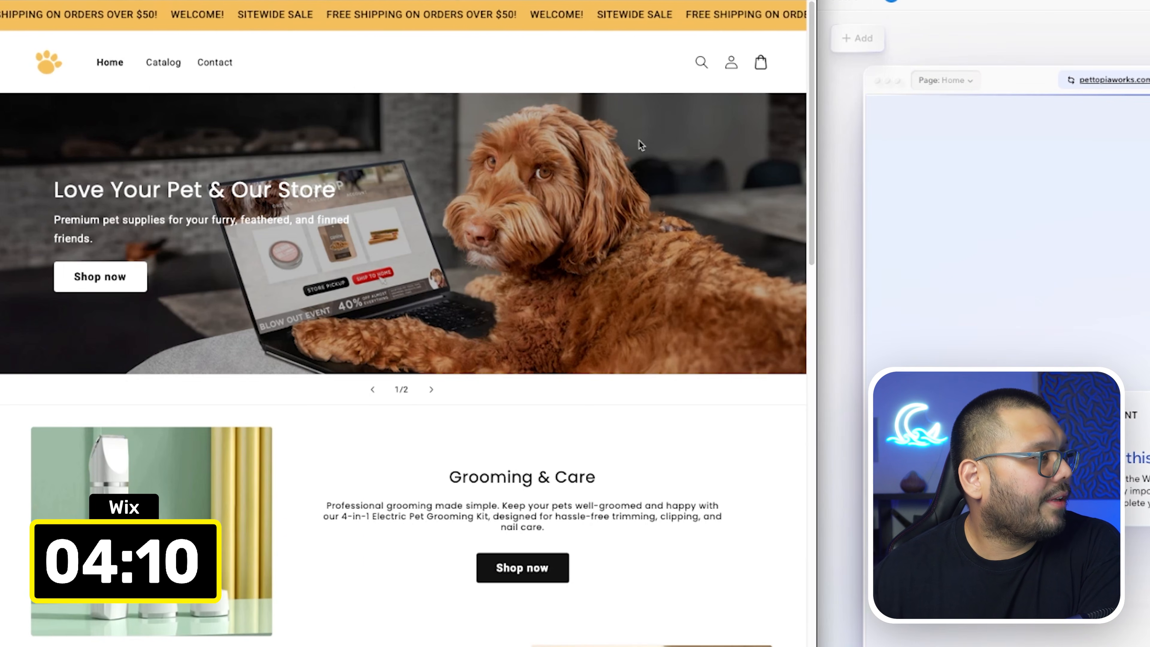
# - Examine the storefront homepage, including both banner slides, the featured product sections, the mission, the email sign-up and the client reviews
pyautogui.moveTo(810, 51)
pyautogui.mouseDown()
pyautogui.moveTo(813, 79)
pyautogui.moveTo(814, 50)
pyautogui.mouseUp()
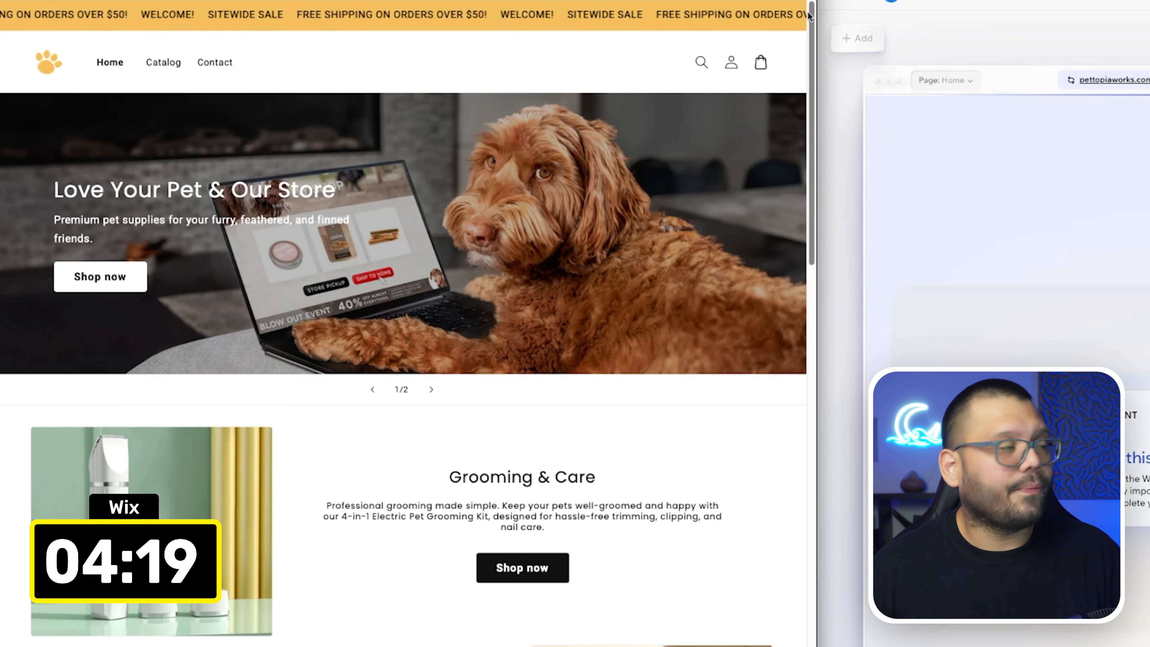
pyautogui.click(430, 391)
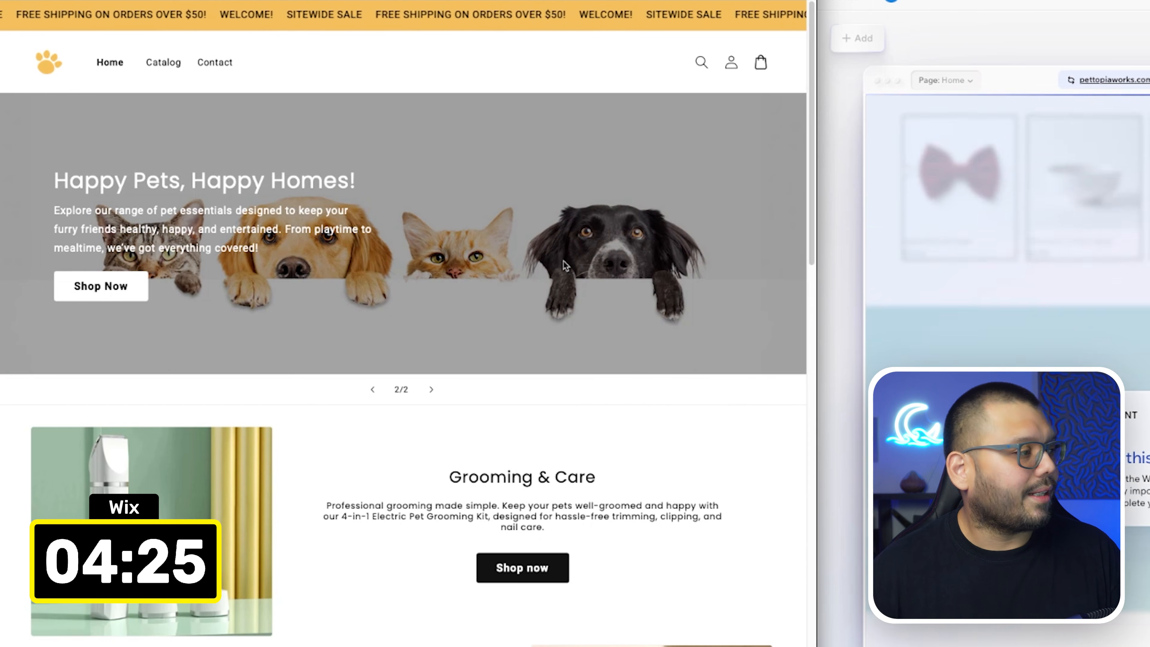
pyautogui.moveTo(810, 84); pyautogui.dragTo(803, 201)
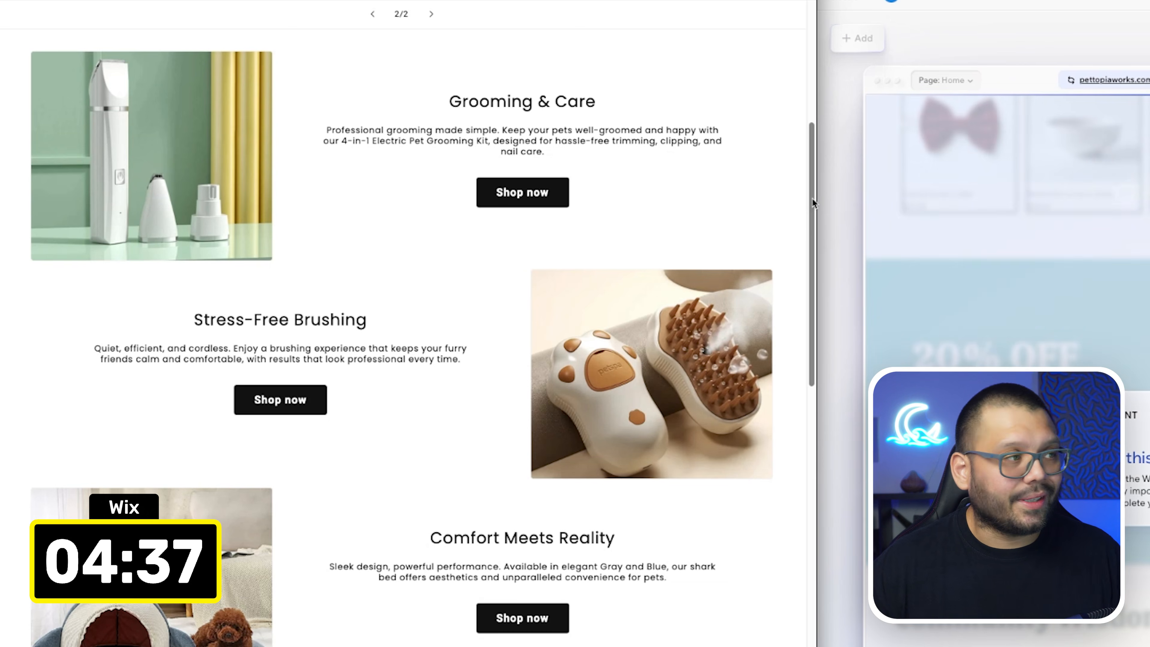
pyautogui.moveTo(813, 198); pyautogui.dragTo(801, 257)
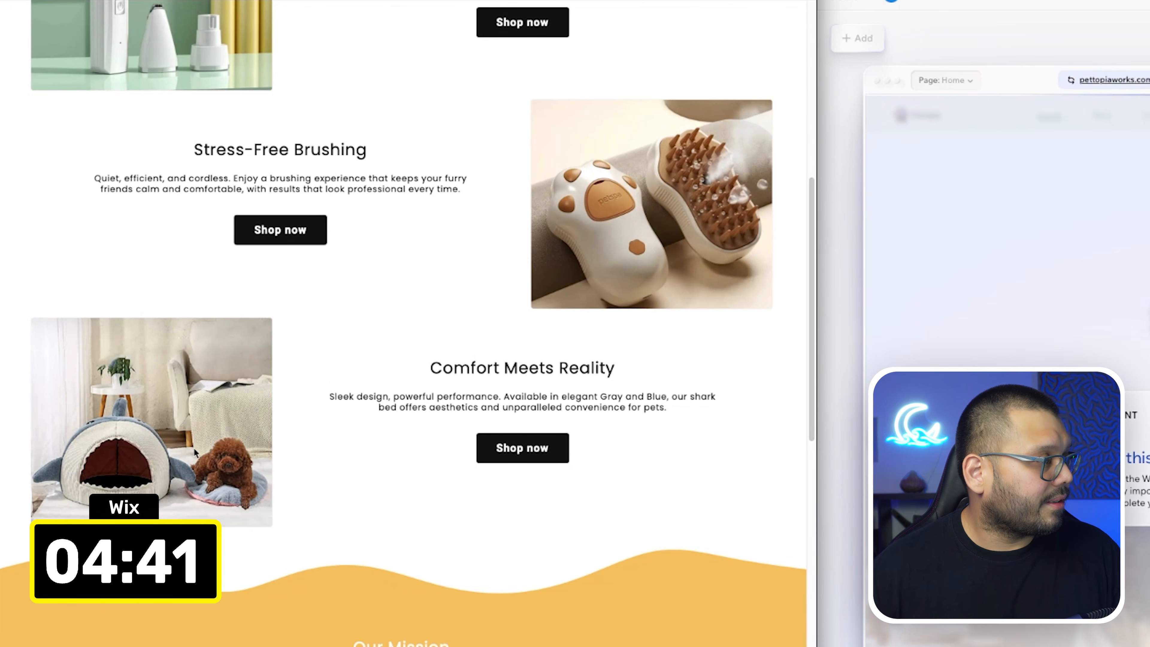
pyautogui.moveTo(811, 192); pyautogui.dragTo(813, 390)
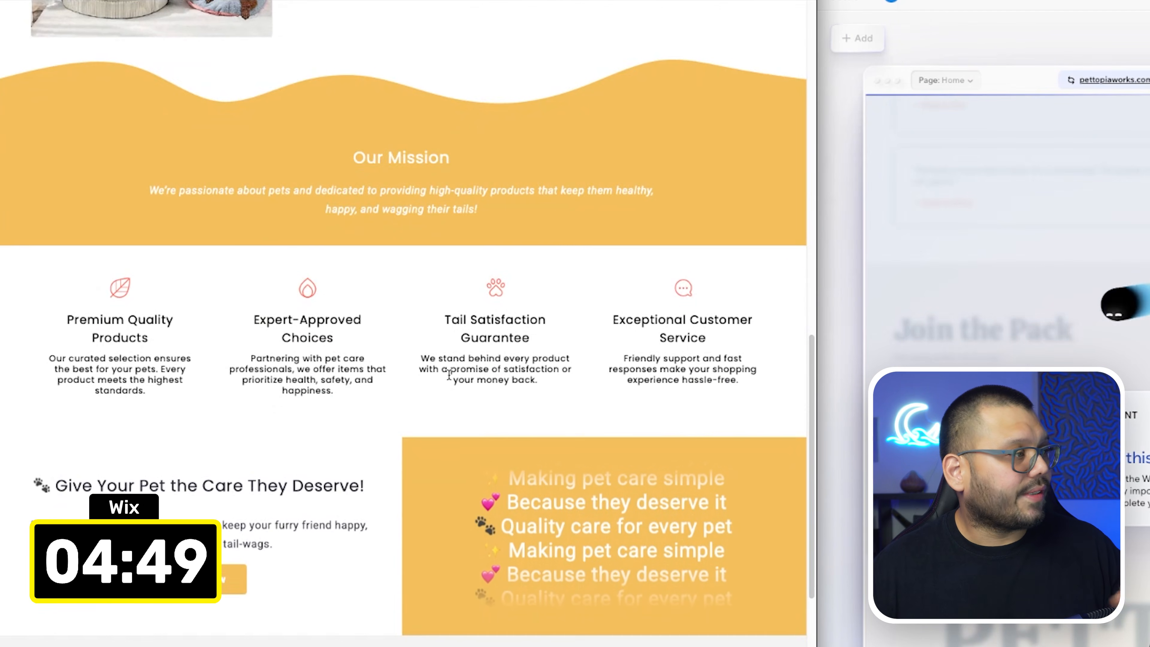
pyautogui.scroll(-1, 464, 361)
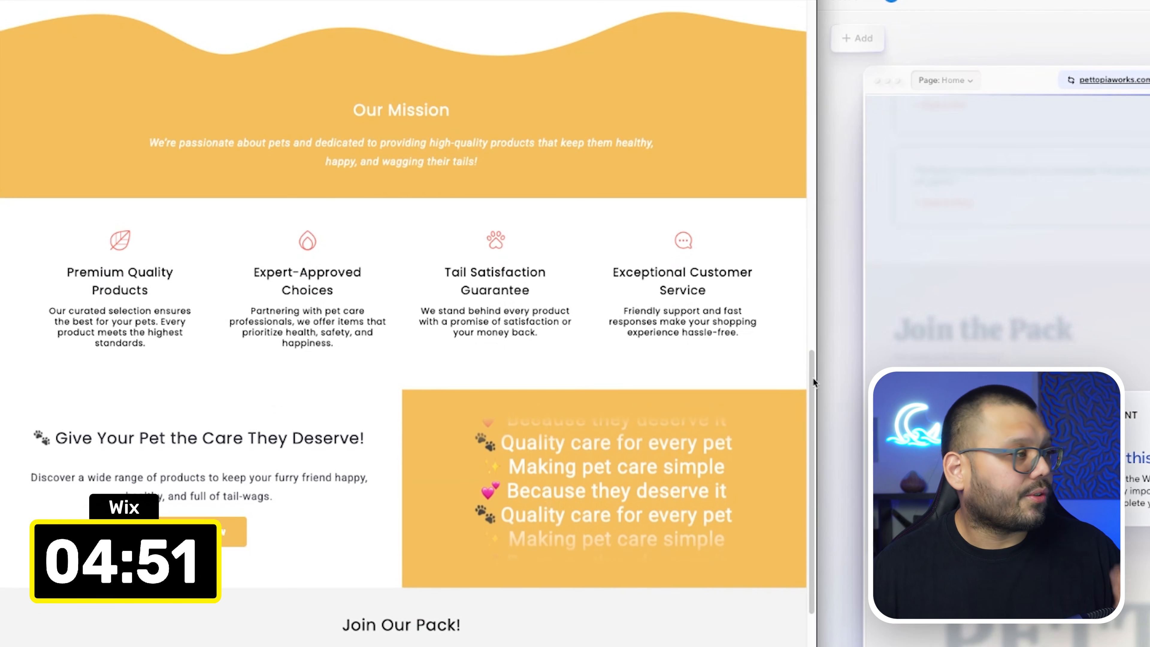
pyautogui.moveTo(811, 367); pyautogui.dragTo(804, 446)
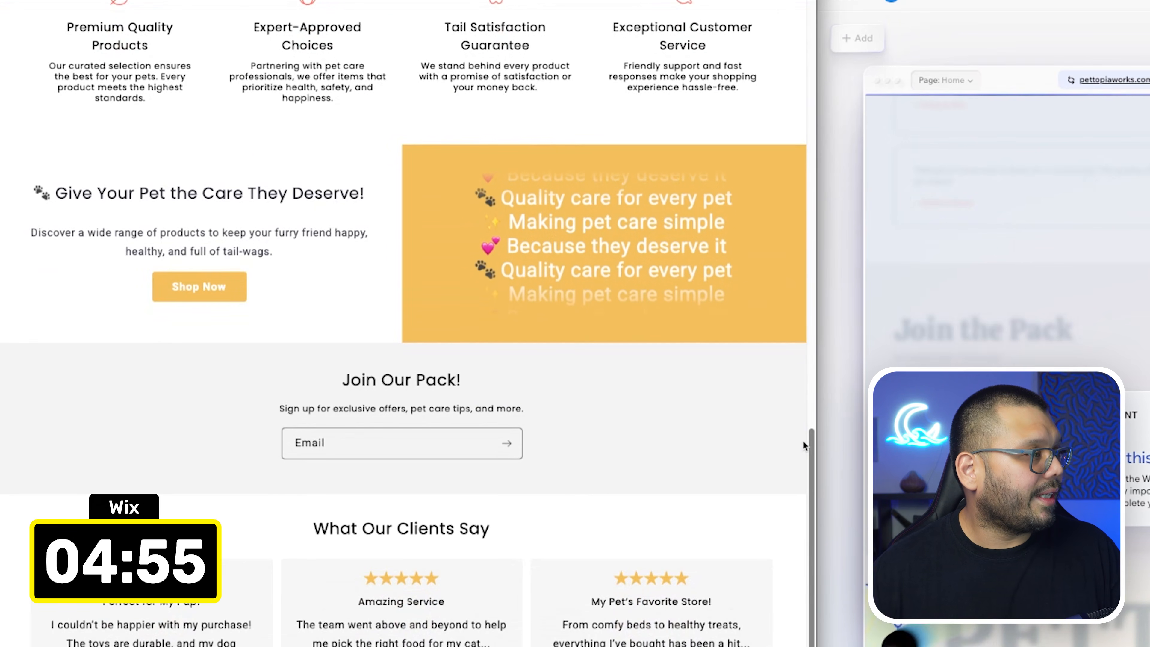
pyautogui.scroll(-1, 797, 436)
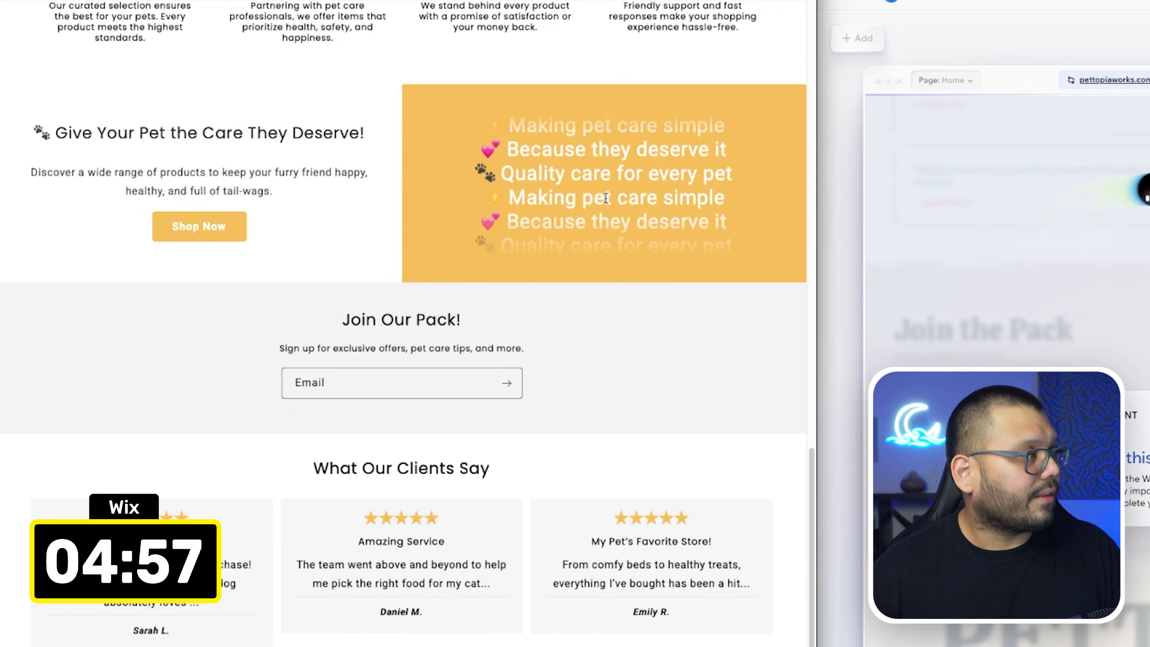
pyautogui.scroll(-6, 532, 461)
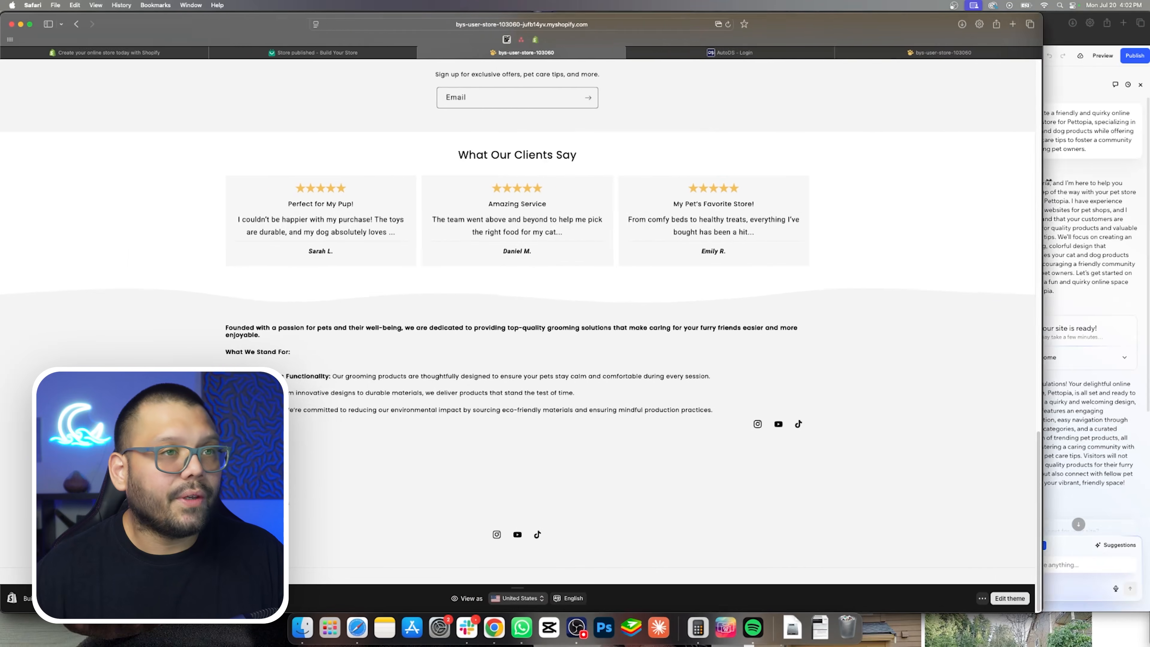
# - Widen the storefront's browser window and look through the products in the store's catalog
pyautogui.moveTo(1040, 178); pyautogui.dragTo(1145, 177)
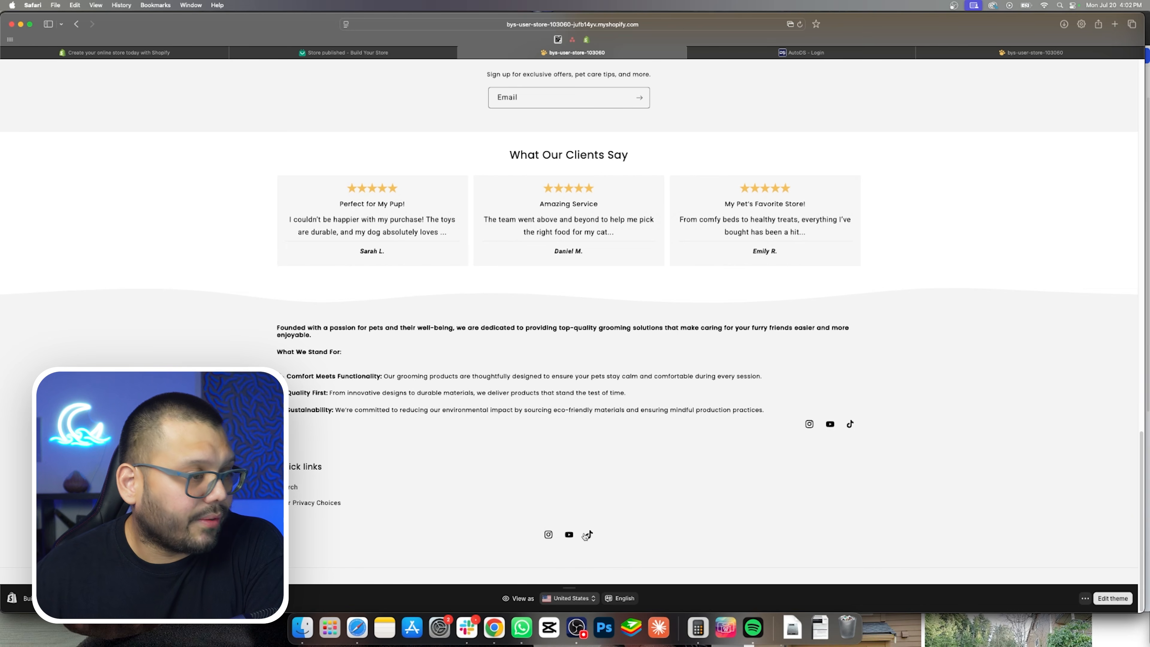
pyautogui.scroll(15, 583, 536)
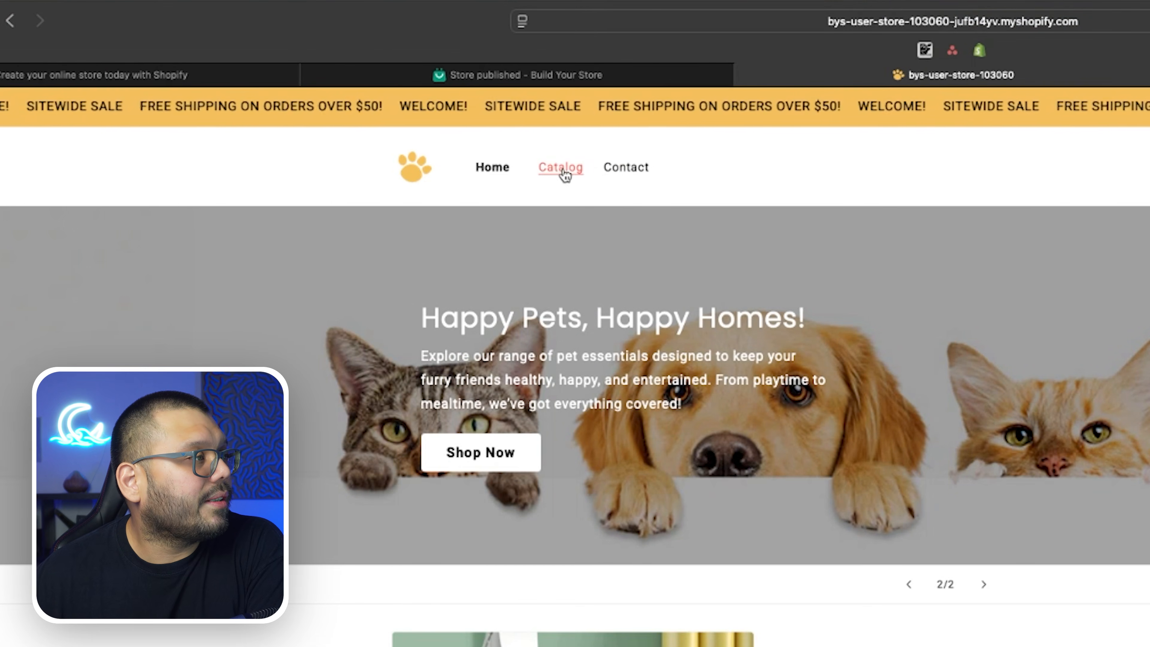
pyautogui.click(564, 174)
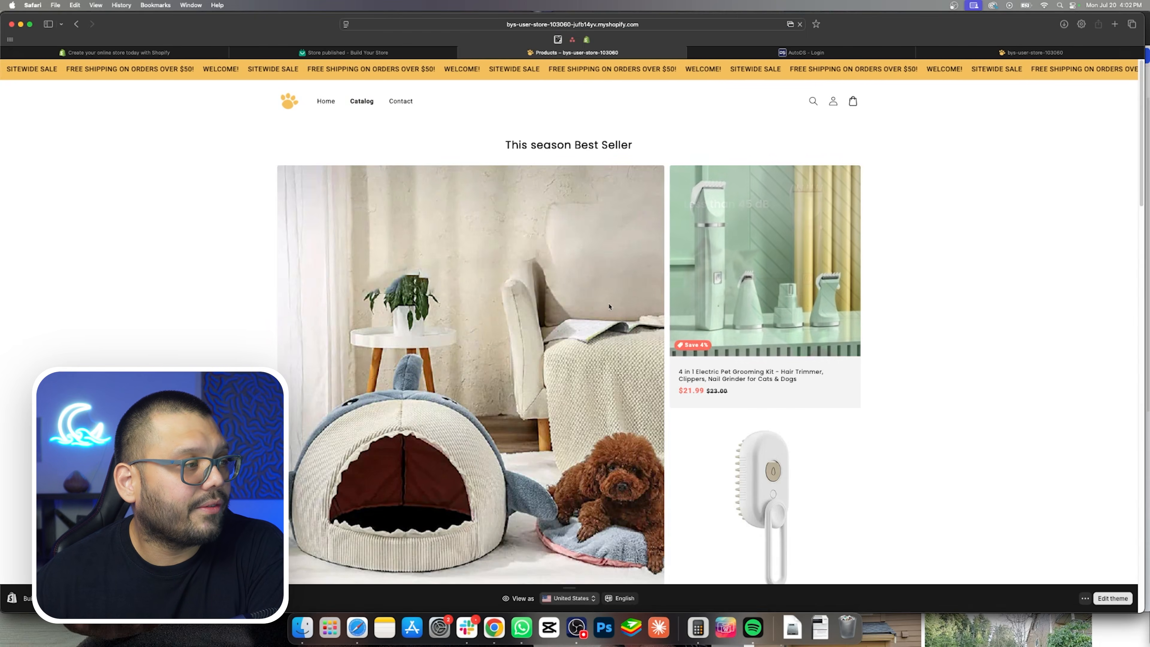
pyautogui.scroll(-10, 636, 304)
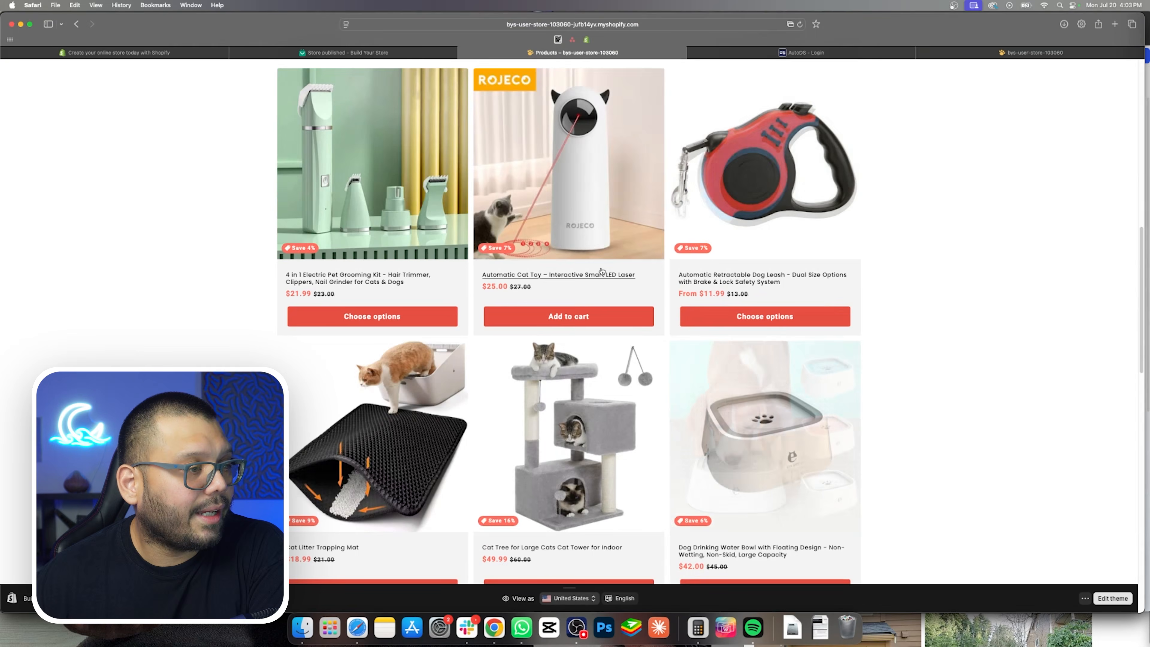
pyautogui.scroll(-3, 837, 420)
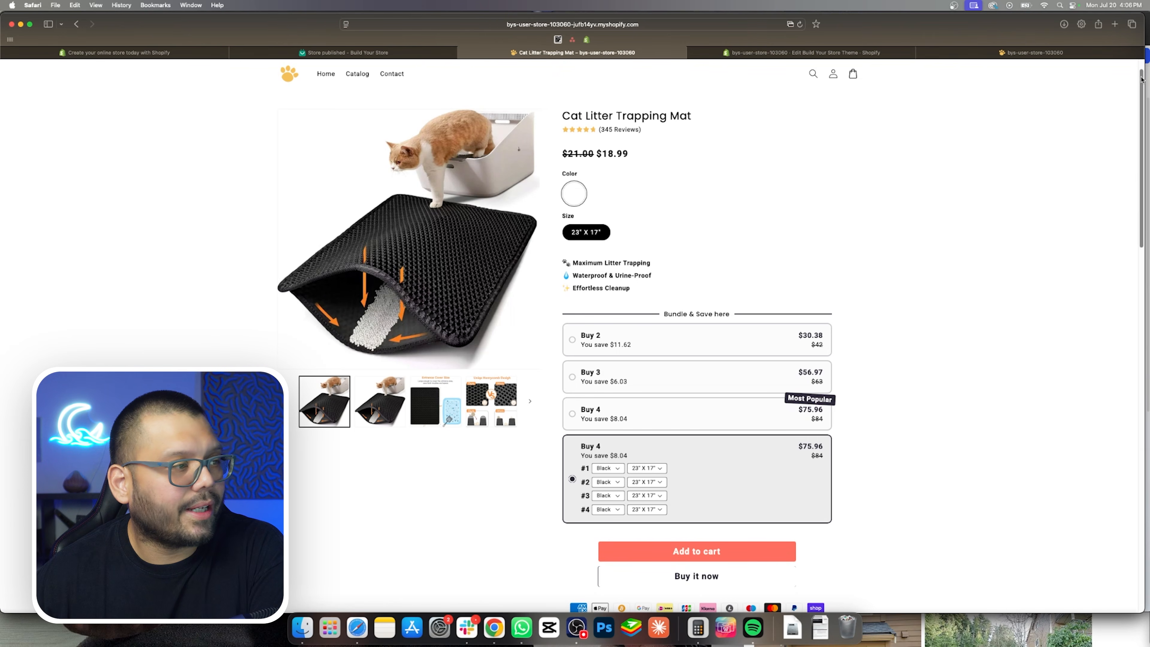
# - Examine the Cat Litter Trapping Mat product page, including its bundle offers, payment options, delivery estimate, review and FAQ
pyautogui.scroll(-1, 1142, 79)
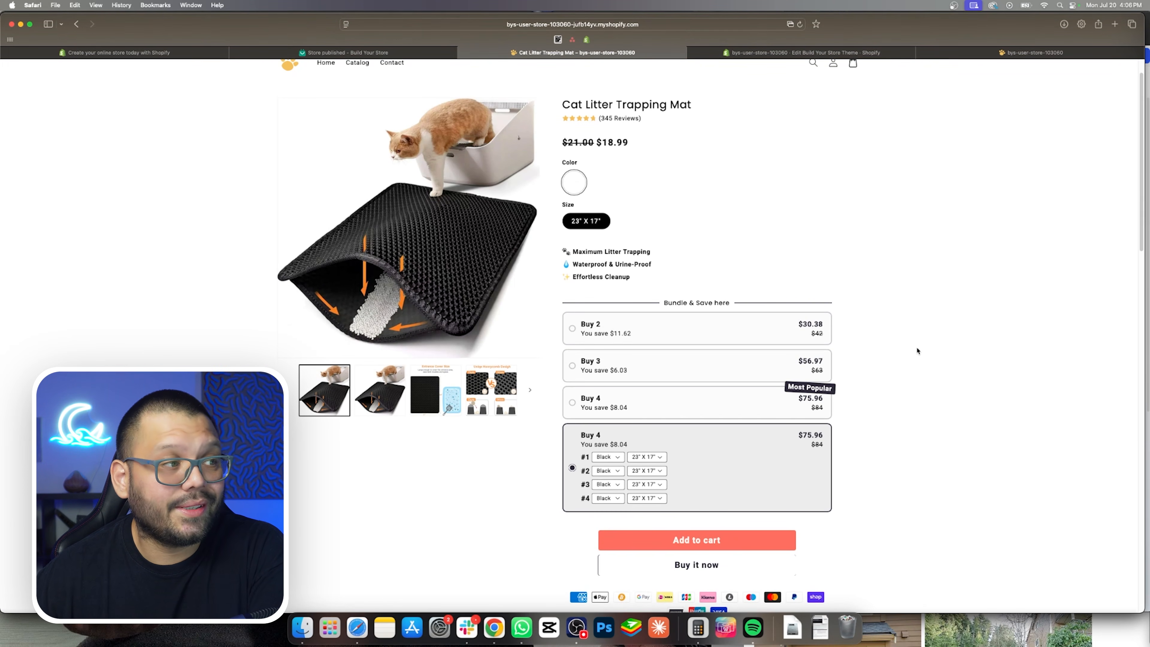
pyautogui.scroll(-1, 947, 382)
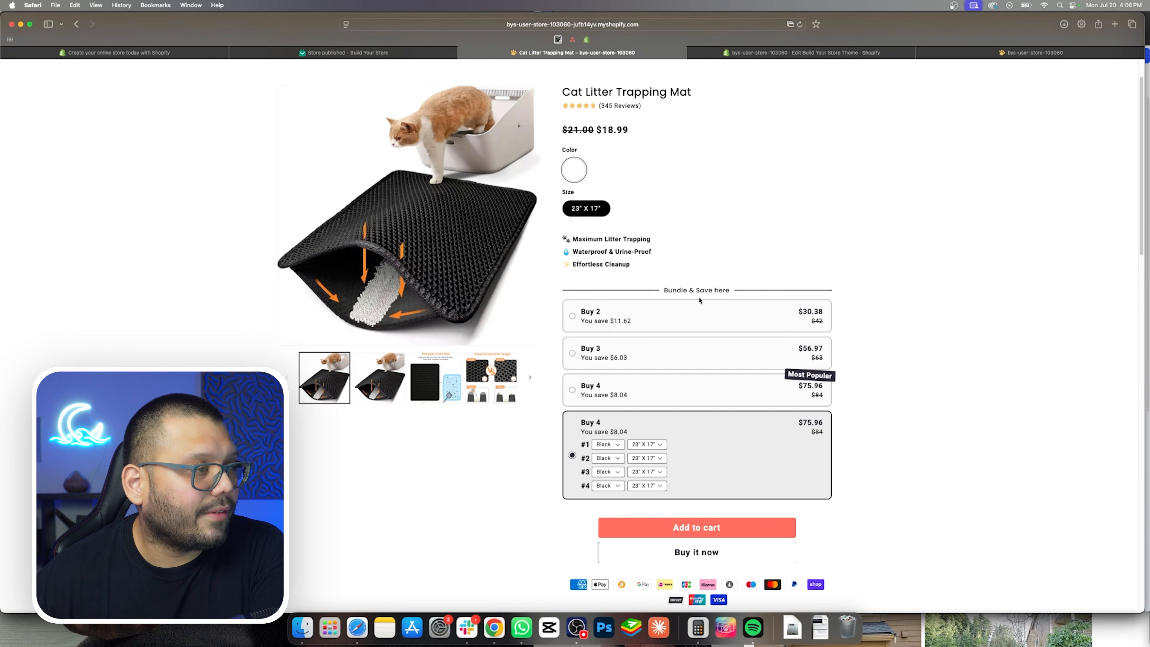
pyautogui.scroll(-5, 834, 374)
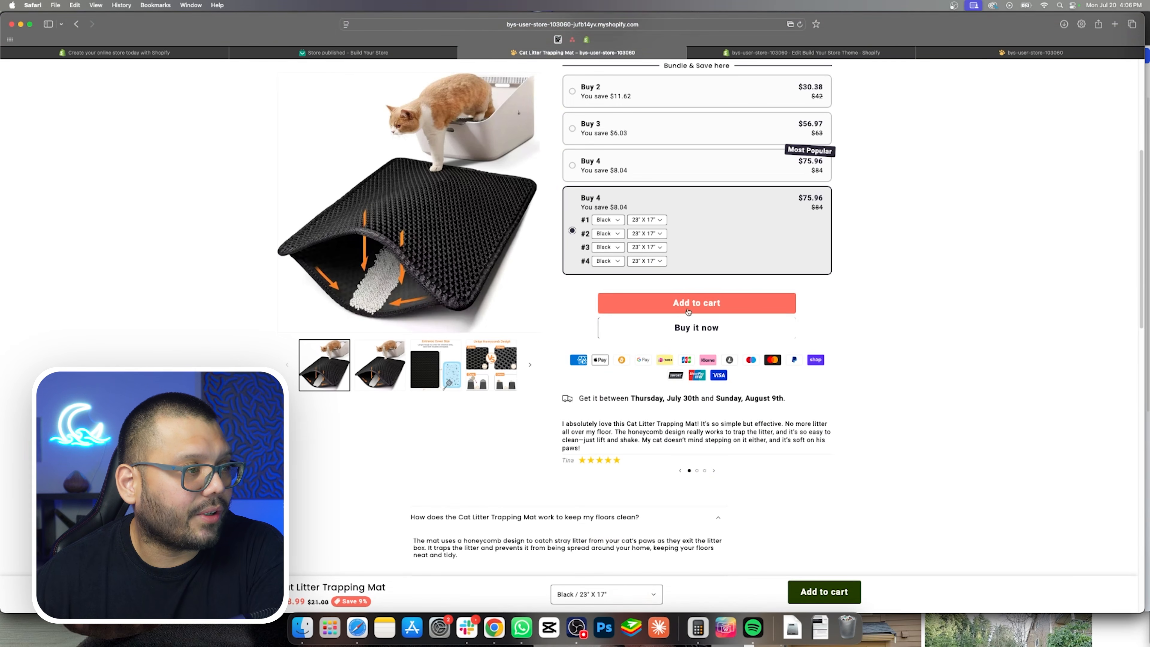
pyautogui.scroll(-5, 819, 461)
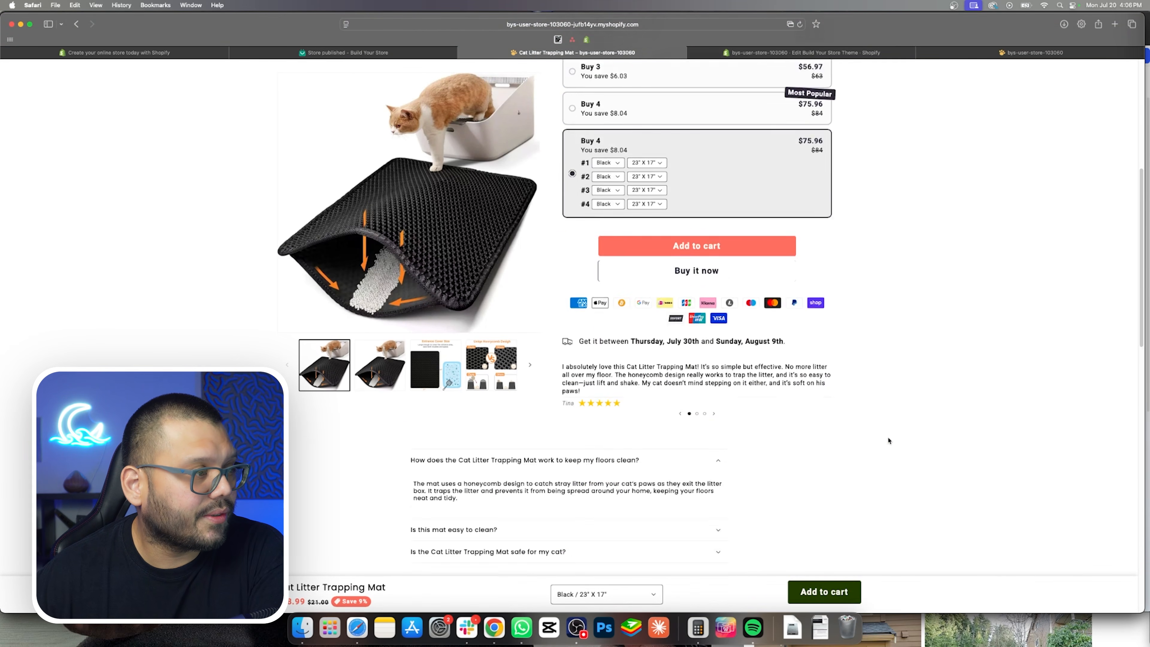
# - Read the FAQ answers on the Cat Litter Trapping Mat page about easy cleaning and cat safety
pyautogui.click(724, 292)
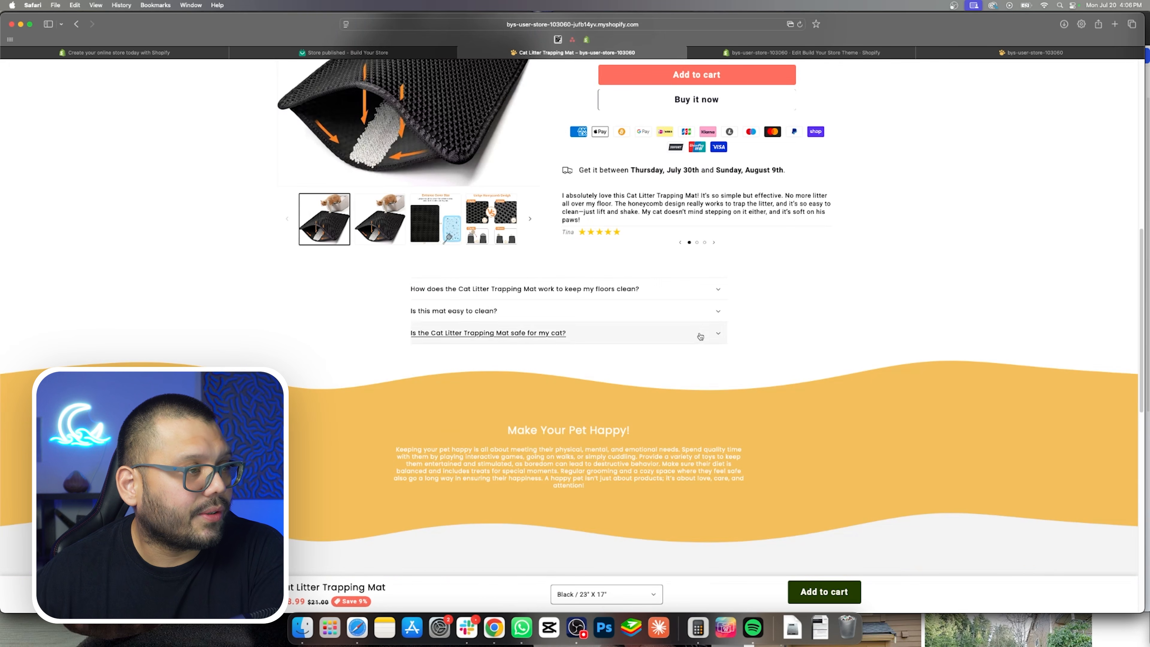
pyautogui.click(718, 312)
pyautogui.click(718, 312)
pyautogui.click(717, 335)
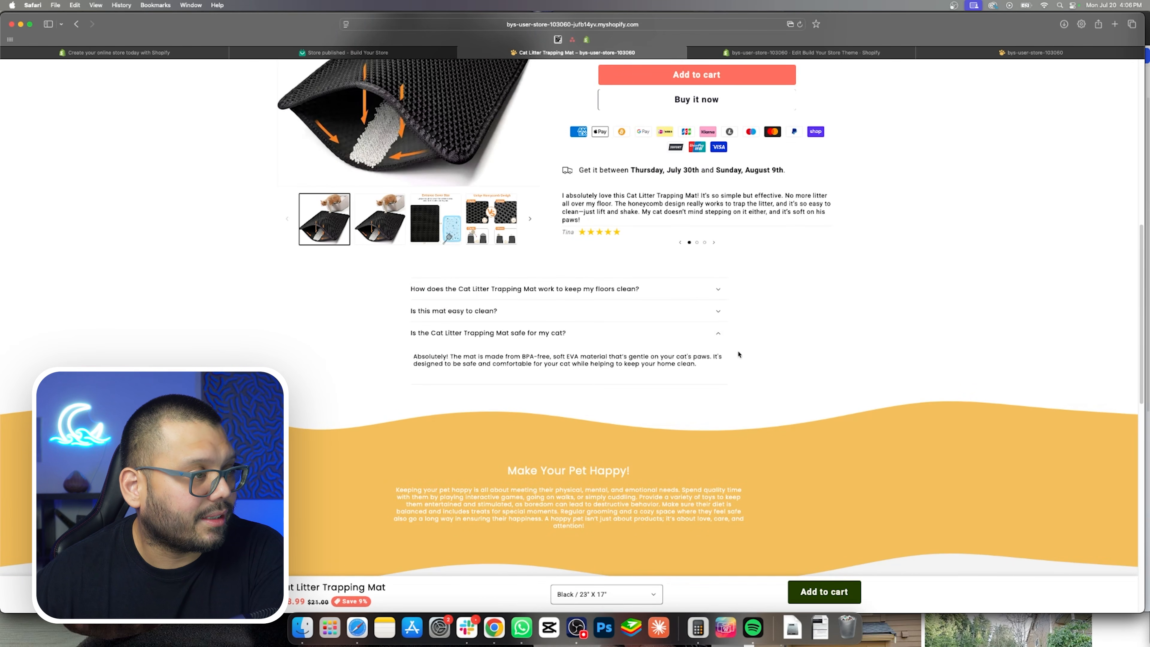
pyautogui.click(717, 334)
# - Examine the rest of the product page, including the brand comparison, customer ratings, store values and variant choices
pyautogui.scroll(-3, 770, 379)
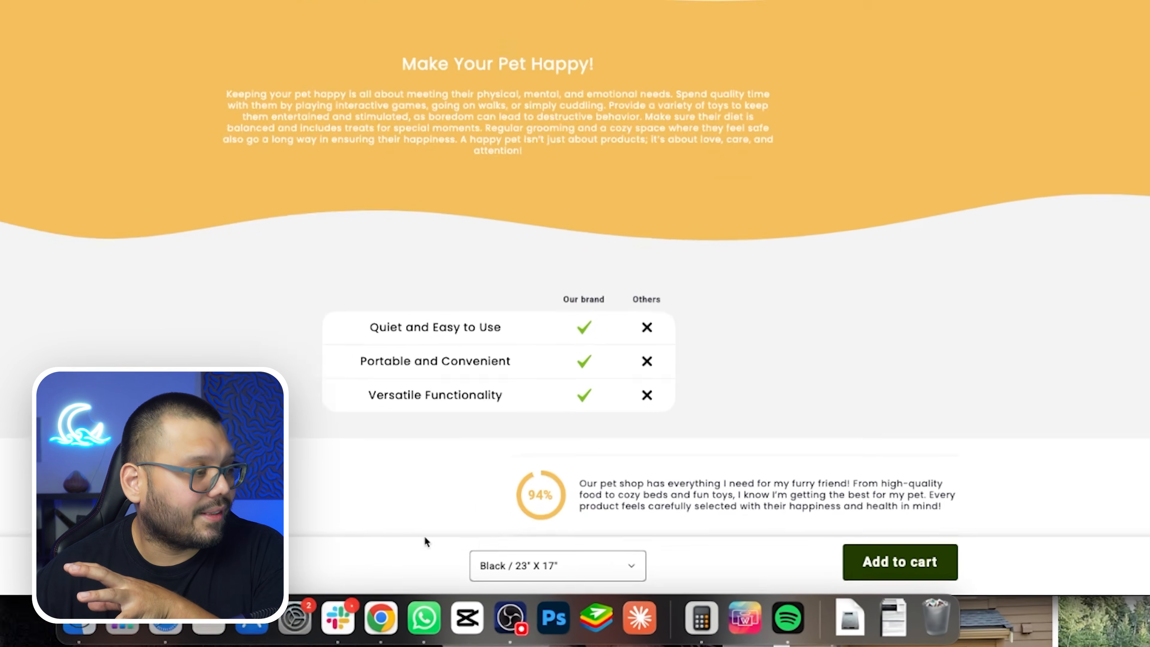
pyautogui.scroll(-8, 699, 450)
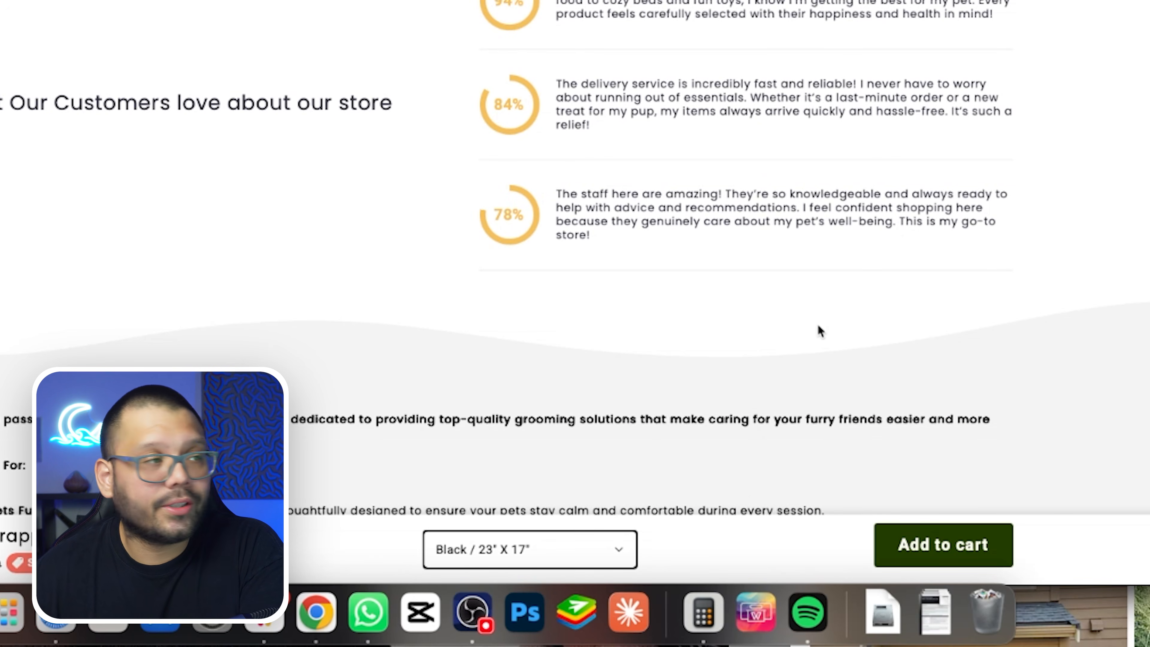
pyautogui.scroll(-5, 735, 236)
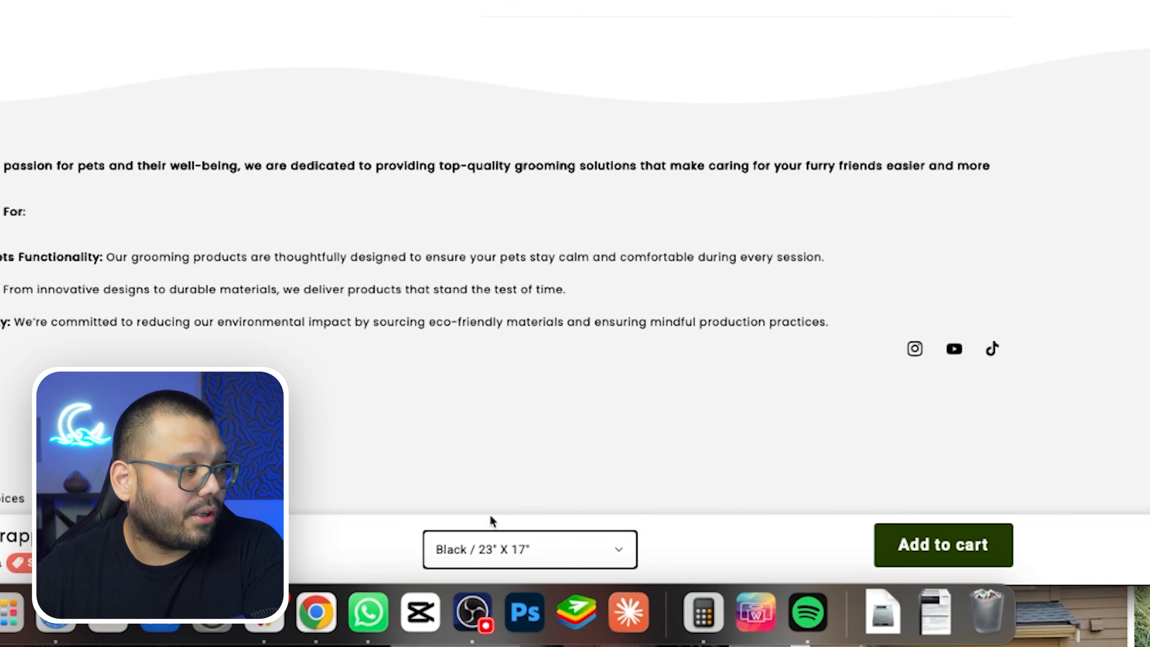
pyautogui.click(627, 550)
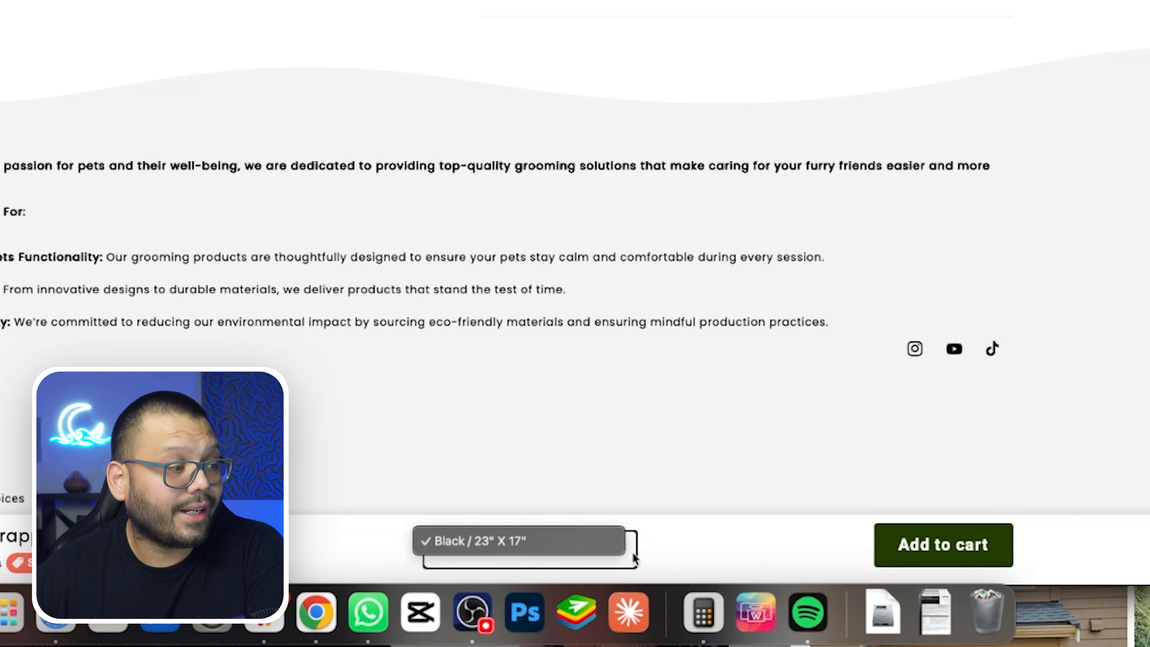
pyautogui.click(775, 557)
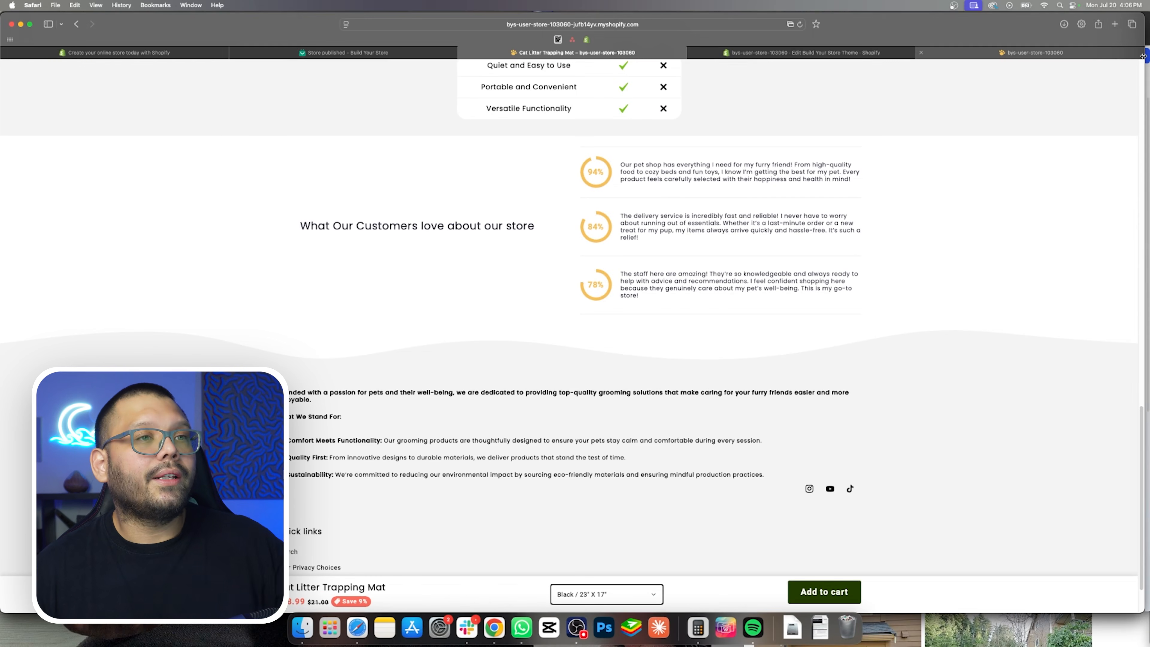
# - Narrow the storefront window to uncover the Wix editor, widen the editor window to full width, and preview the Pettopia site
pyautogui.moveTo(1144, 59); pyautogui.dragTo(561, 71)
pyautogui.click(944, 53)
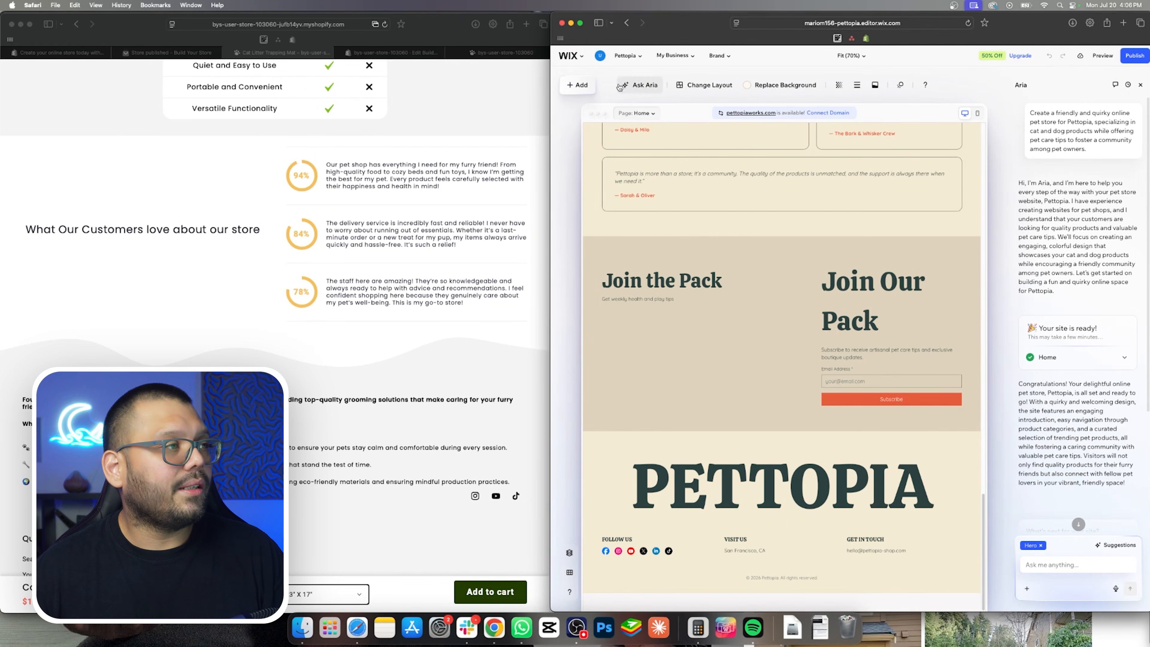
pyautogui.moveTo(551, 93); pyautogui.dragTo(2, 93)
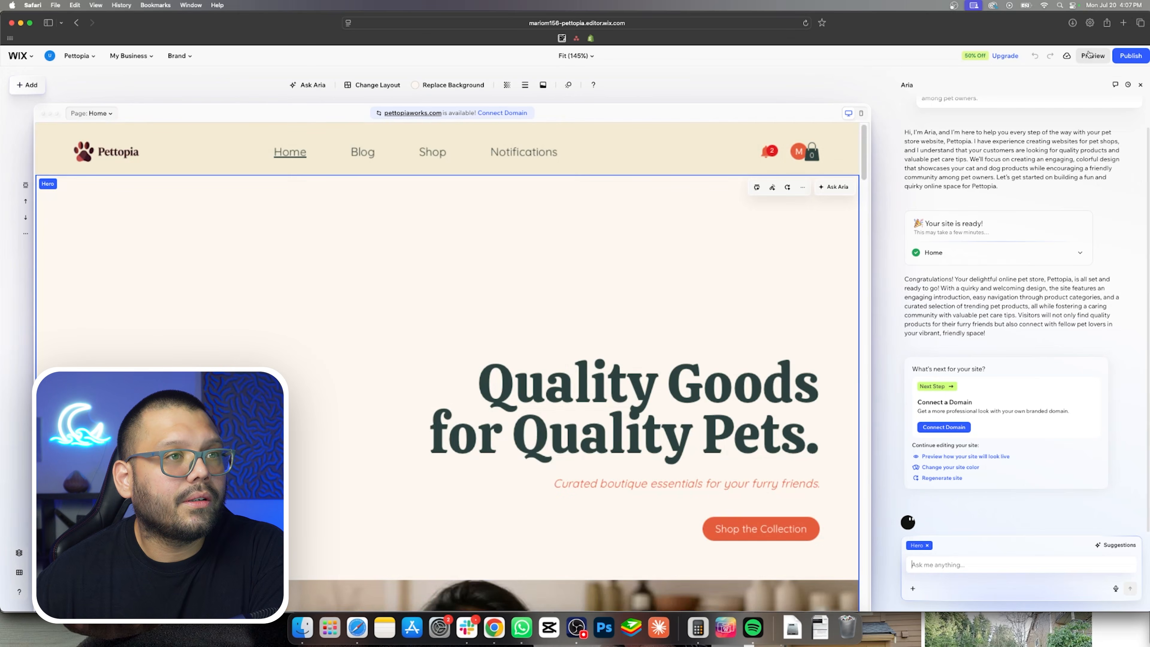
pyautogui.click(1091, 55)
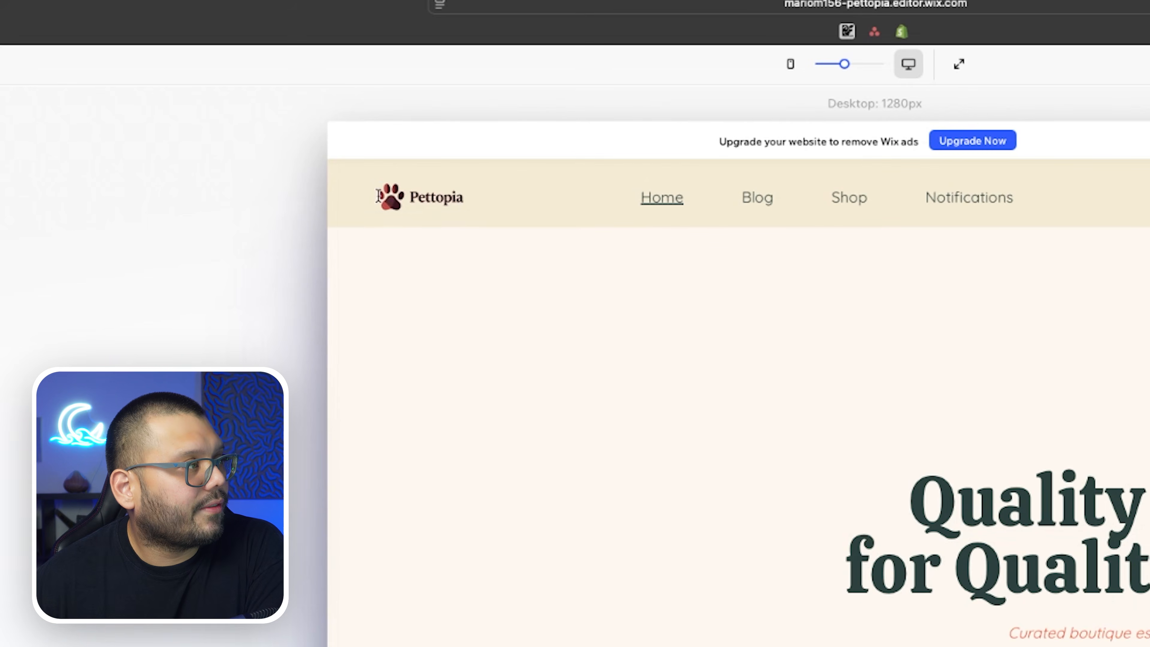
# - Examine the Pettopia homepage's logo, header menu and hero section with its headline and image
pyautogui.moveTo(315, 125); pyautogui.dragTo(375, 135)
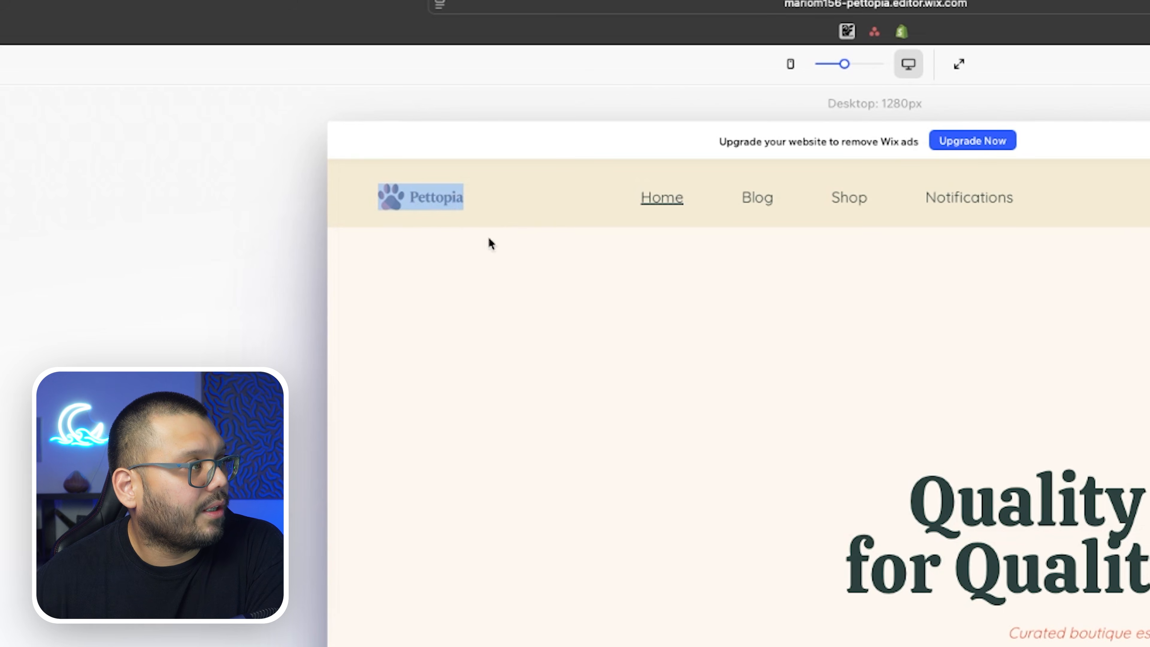
pyautogui.click(437, 226)
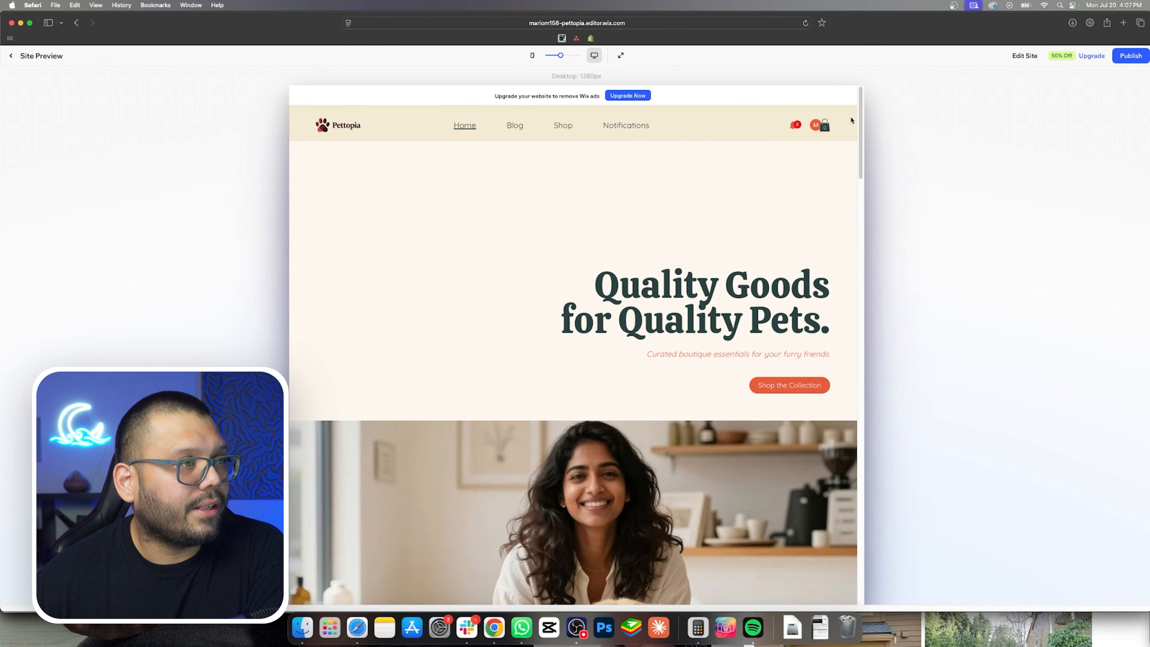
pyautogui.scroll(-3, 706, 174)
pyautogui.scroll(3, 705, 173)
pyautogui.scroll(-1, 458, 188)
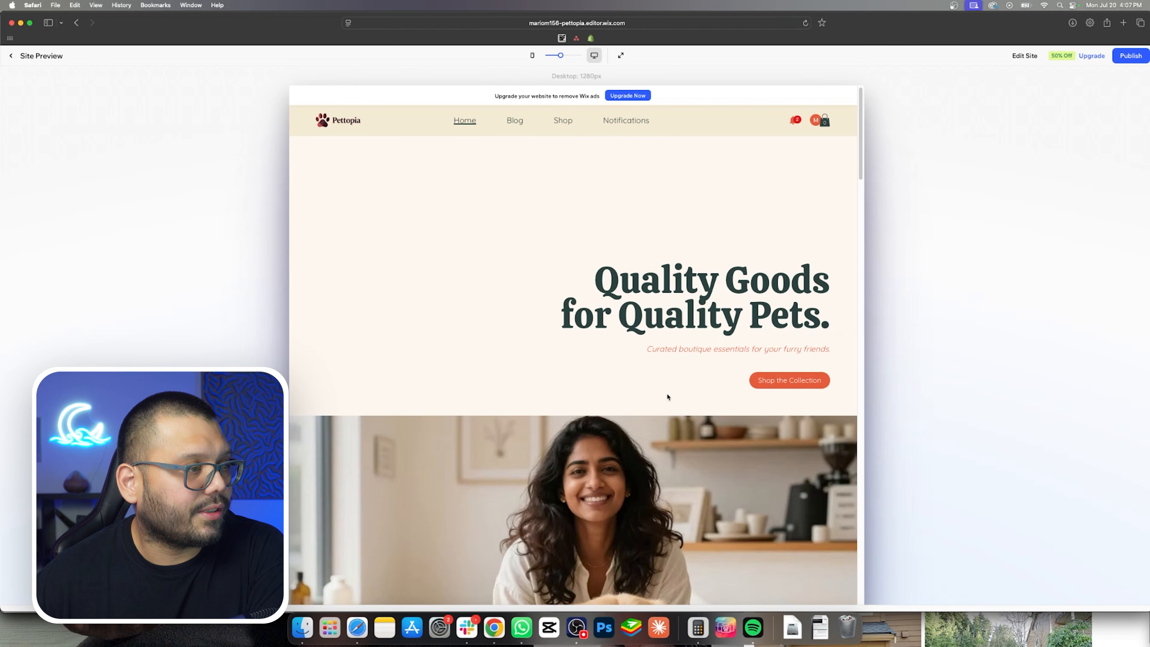
pyautogui.scroll(-5, 652, 397)
pyautogui.scroll(5, 860, 393)
pyautogui.scroll(-2, 731, 298)
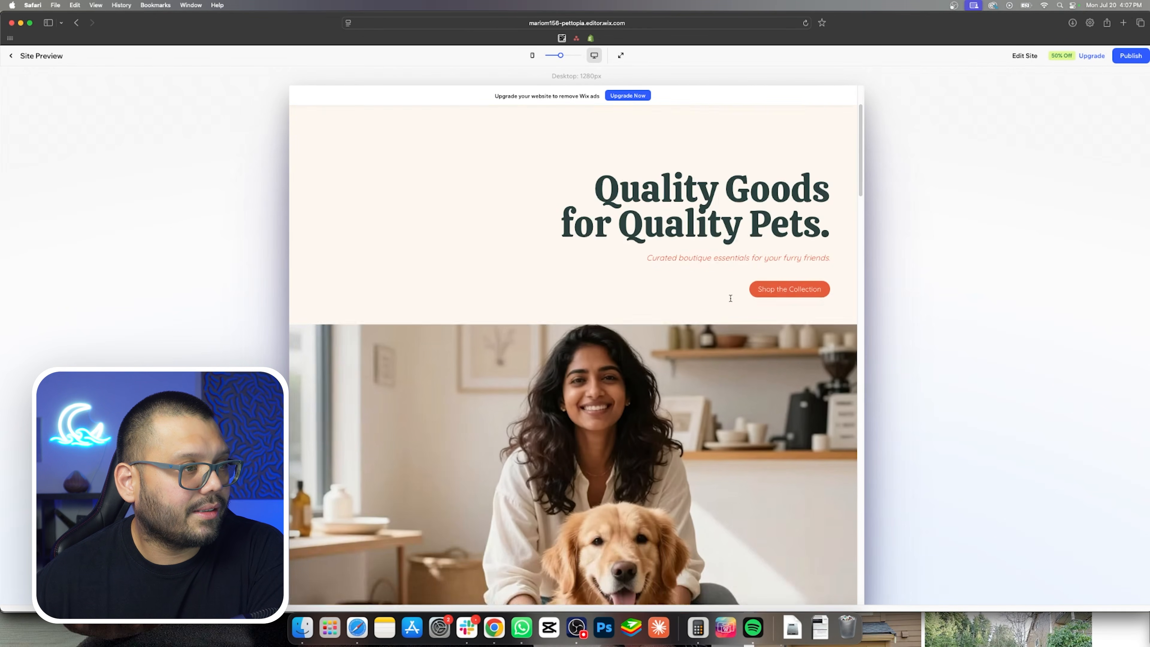
# - Look over the For Your Canine and For Your Feline category sections on the homepage
pyautogui.scroll(-2, 731, 298)
pyautogui.scroll(-10, 744, 466)
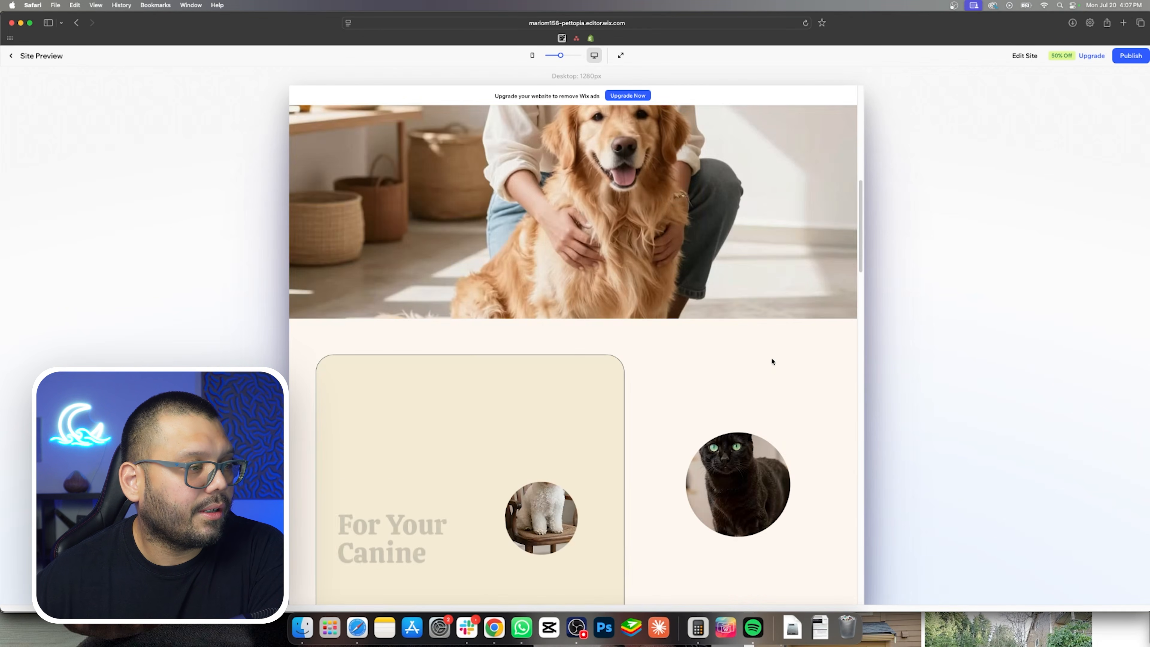
pyautogui.scroll(-5, 859, 223)
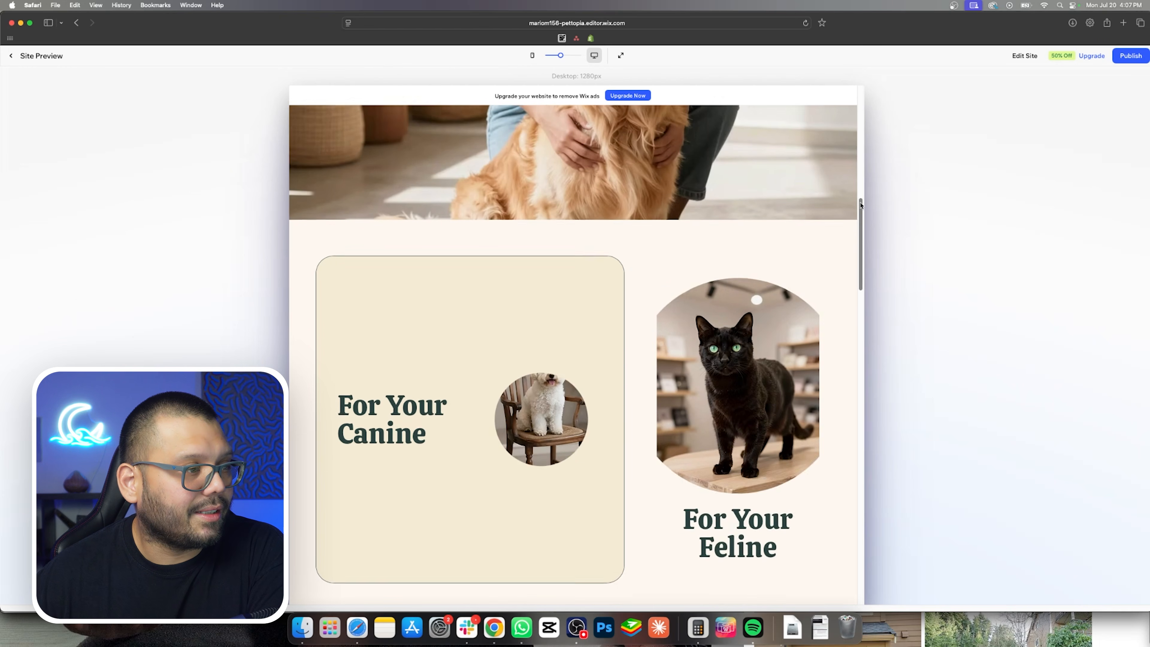
pyautogui.scroll(-2, 859, 223)
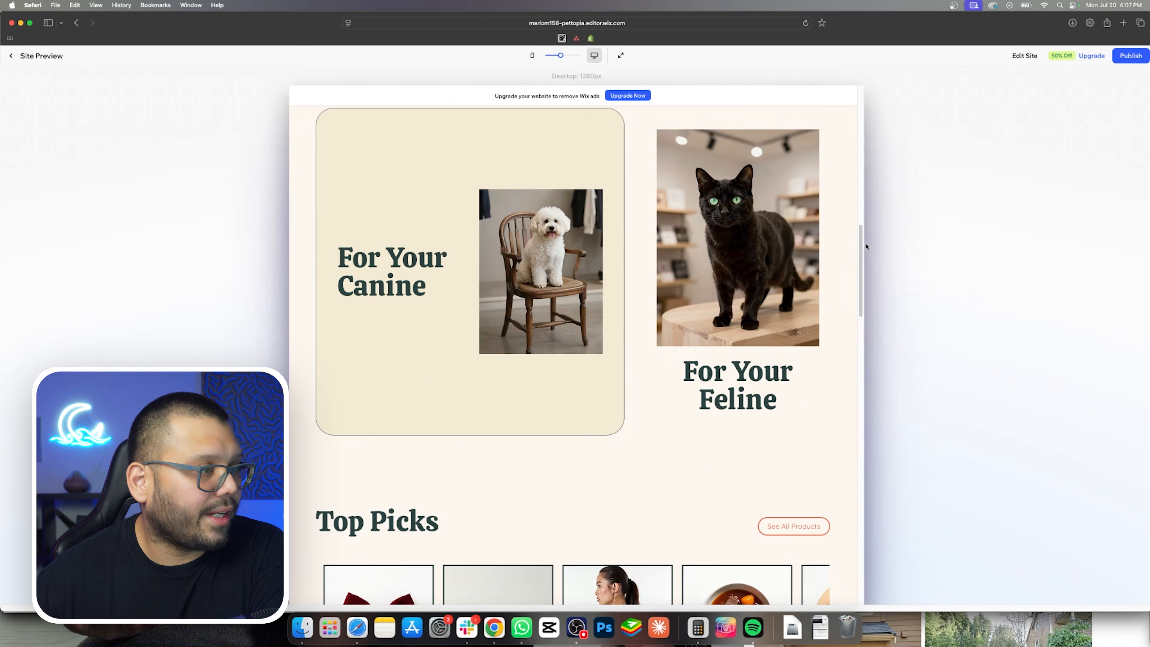
# - Look through all the products in the homepage's Top Picks carousel
pyautogui.moveTo(861, 247); pyautogui.dragTo(859, 311)
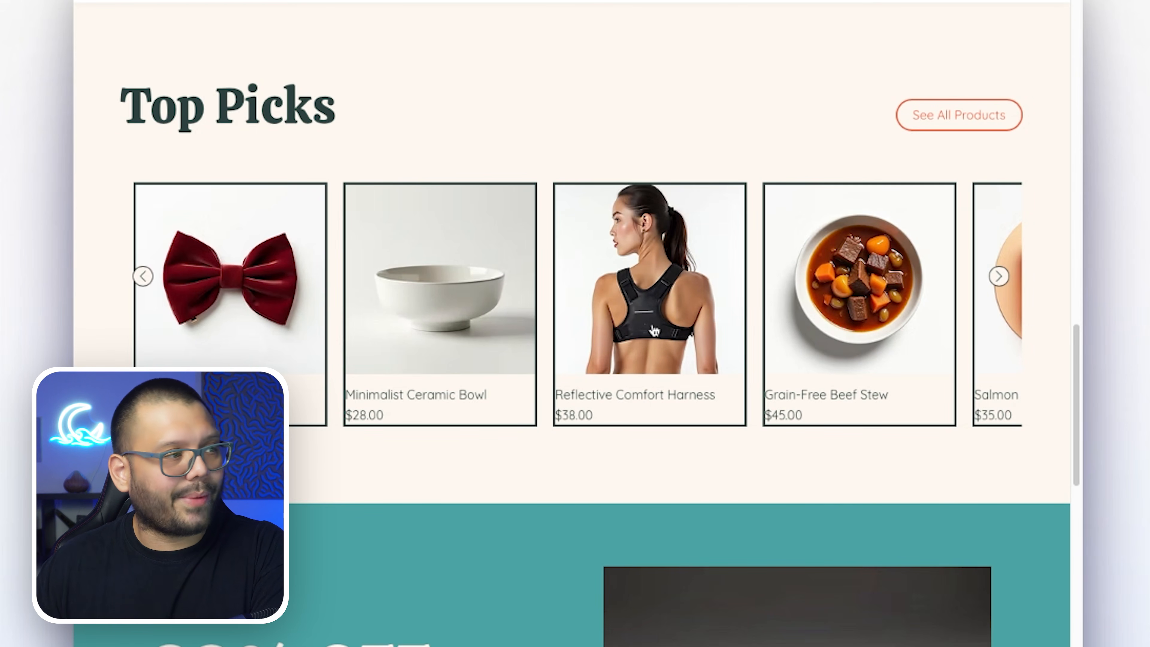
pyautogui.click(1000, 278)
pyautogui.click(1000, 277)
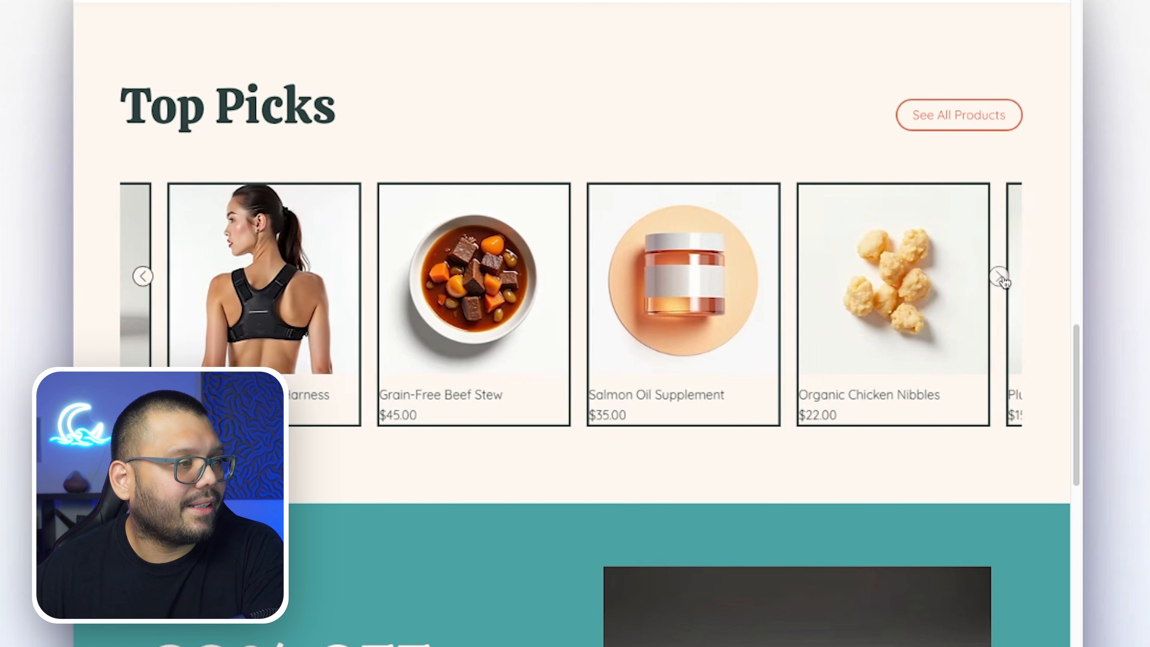
pyautogui.click(1000, 277)
pyautogui.click(1000, 278)
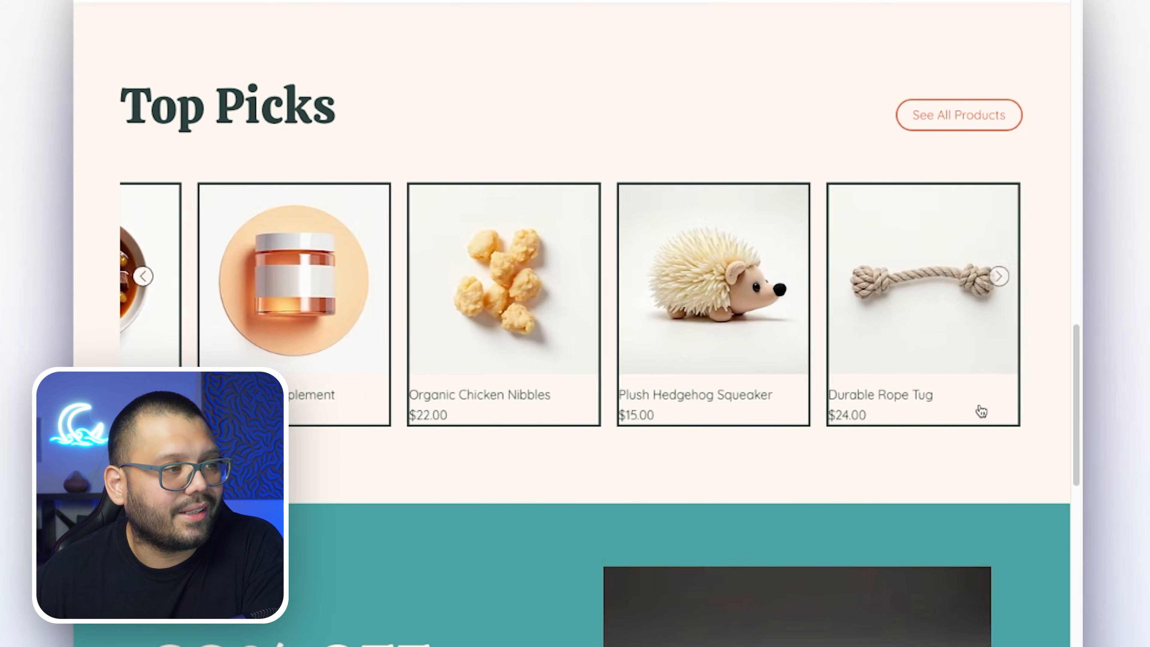
# - Examine the 20% off promotional banner and how its heading text wraps
pyautogui.scroll(-5, 1001, 344)
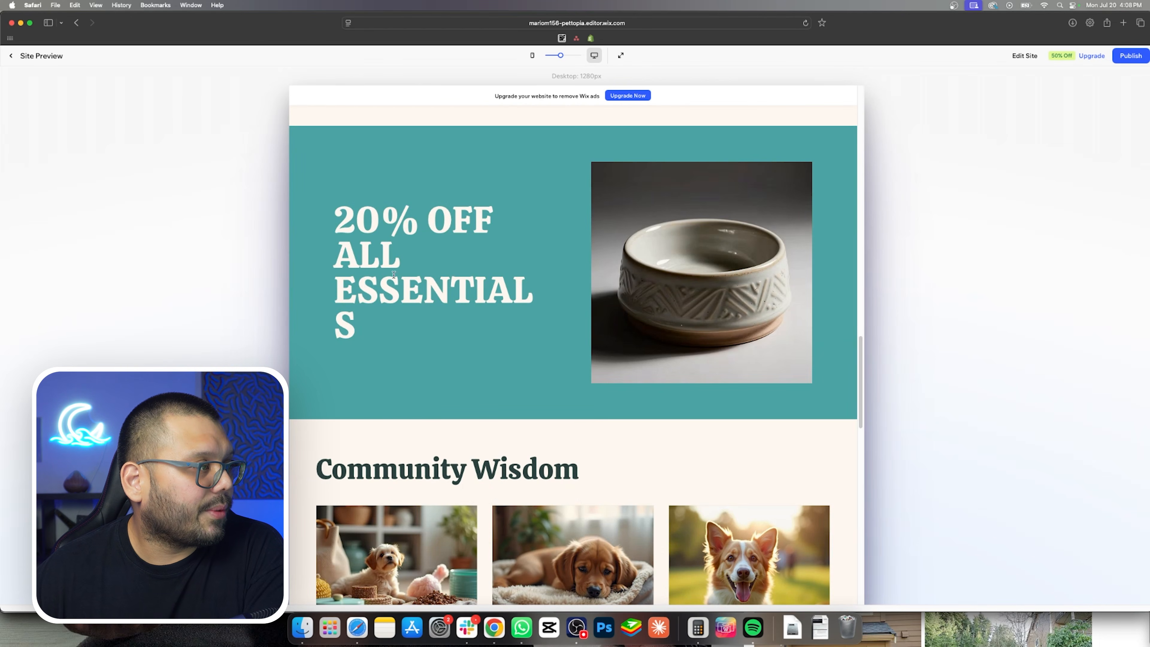
pyautogui.moveTo(475, 327); pyautogui.dragTo(318, 325)
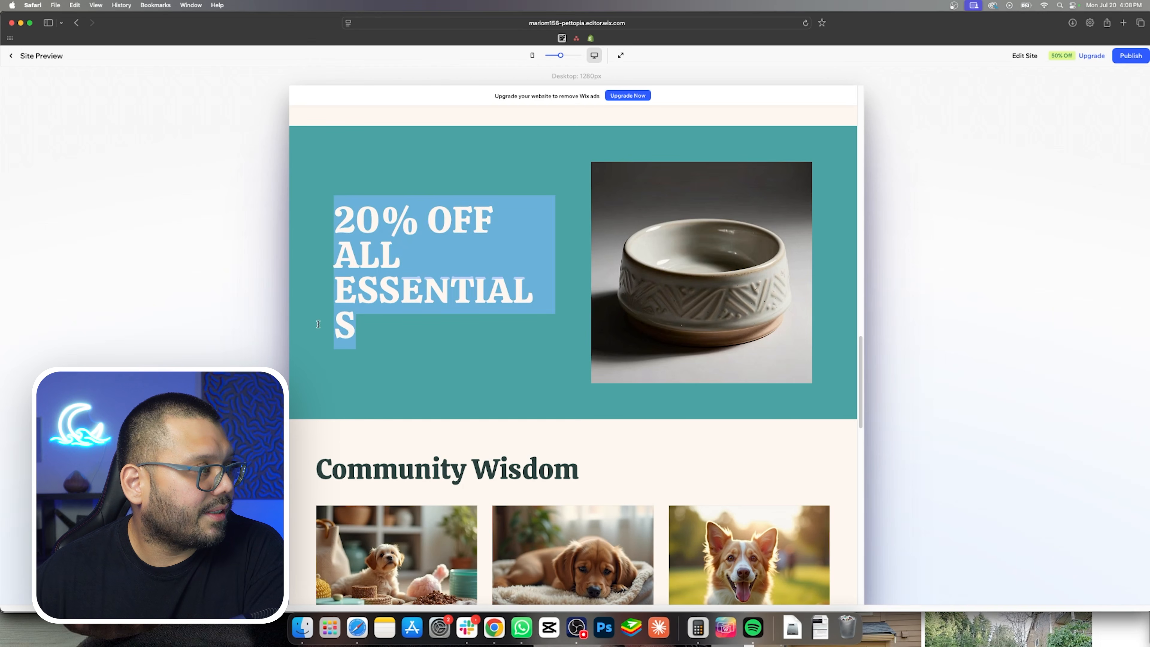
pyautogui.click(450, 337)
# - Open the blog post "Pet Care Tips: Keeping Your Dog and Cat Healthy" from Community Wisdom and look through it
pyautogui.scroll(-8, 450, 337)
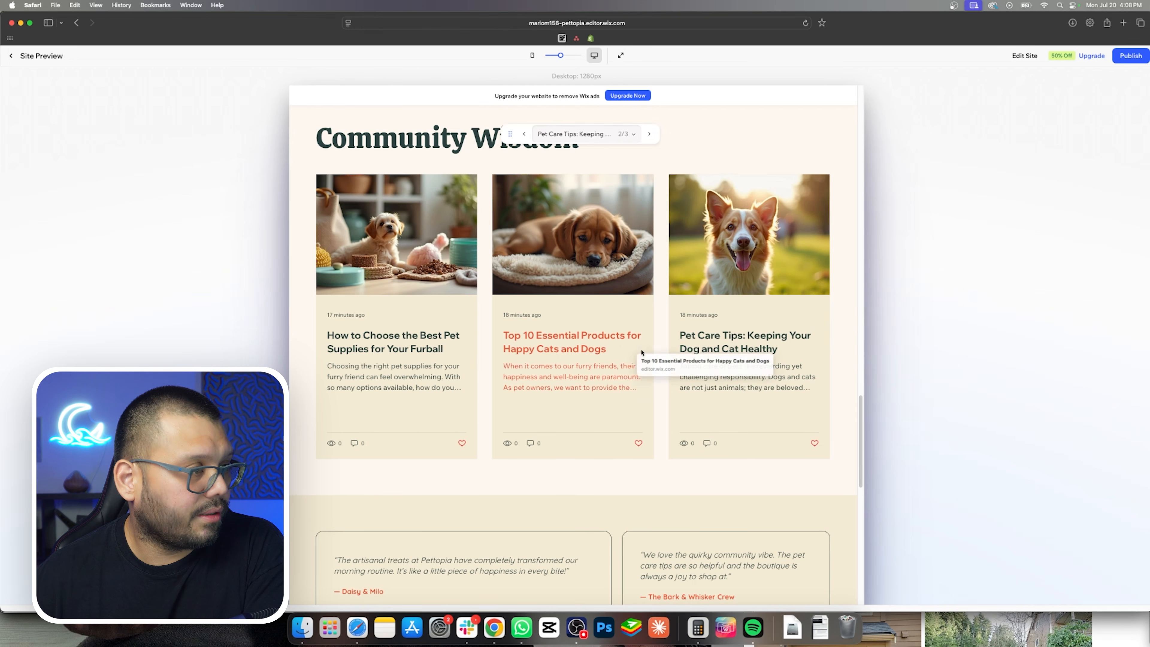
pyautogui.click(822, 303)
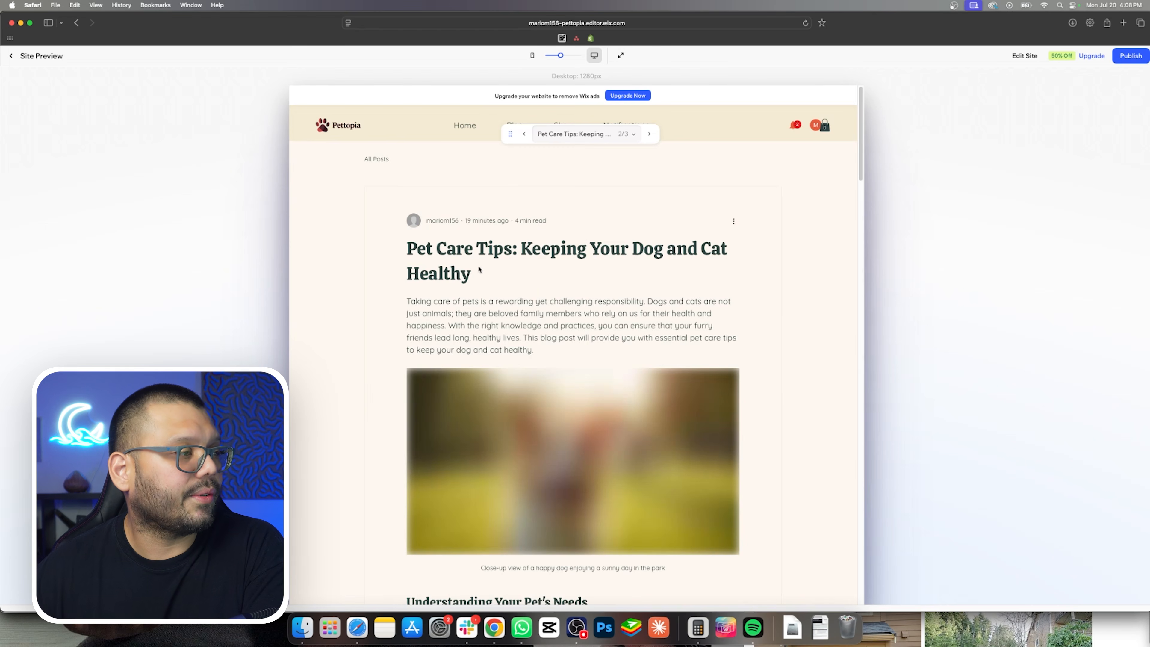
pyautogui.moveTo(857, 102); pyautogui.dragTo(844, 357)
pyautogui.click(788, 349)
pyautogui.scroll(20, 725, 290)
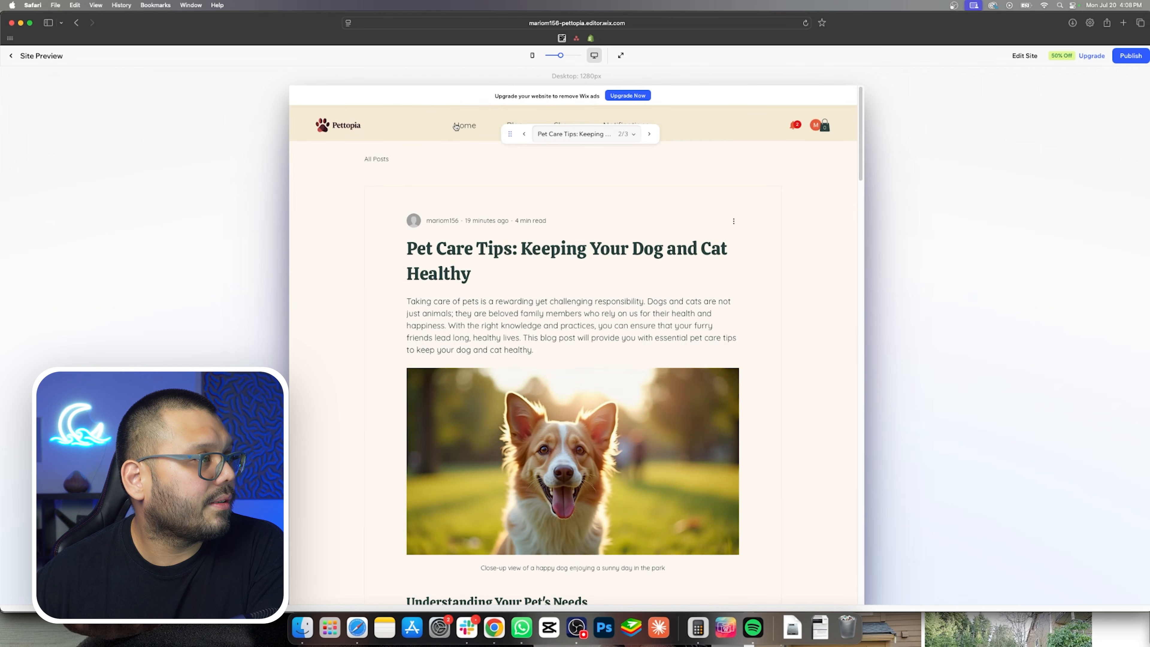
# - Return to the homepage and examine its testimonials, Join the Pack sign-up section and footer
pyautogui.moveTo(860, 136); pyautogui.dragTo(848, 458)
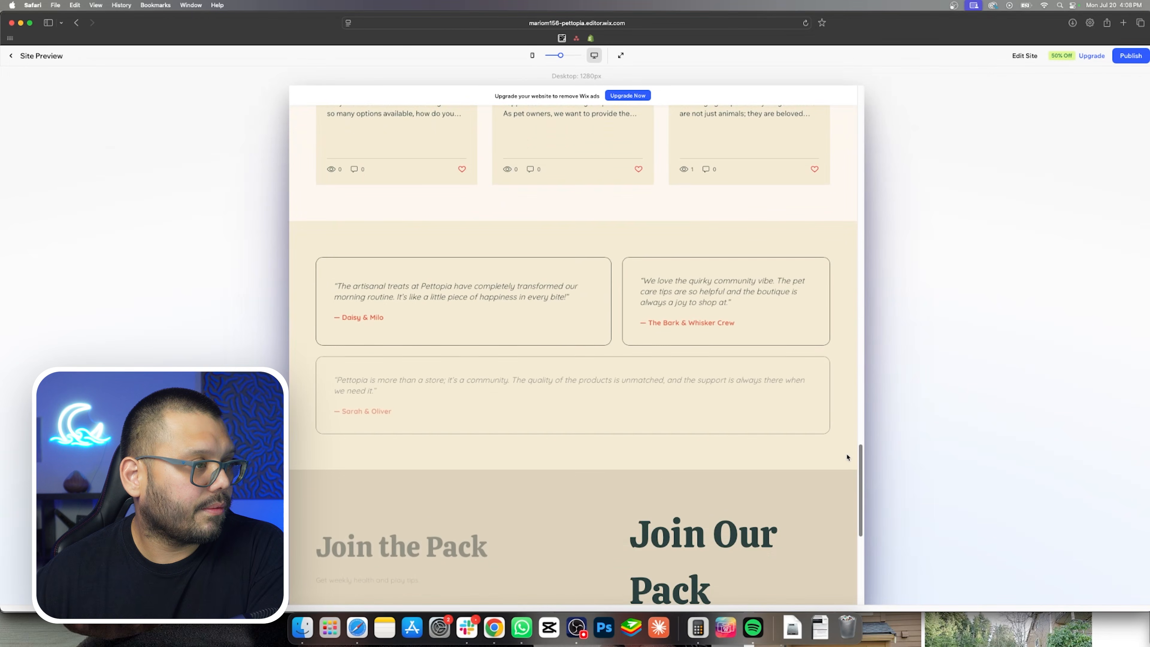
pyautogui.scroll(-5, 848, 458)
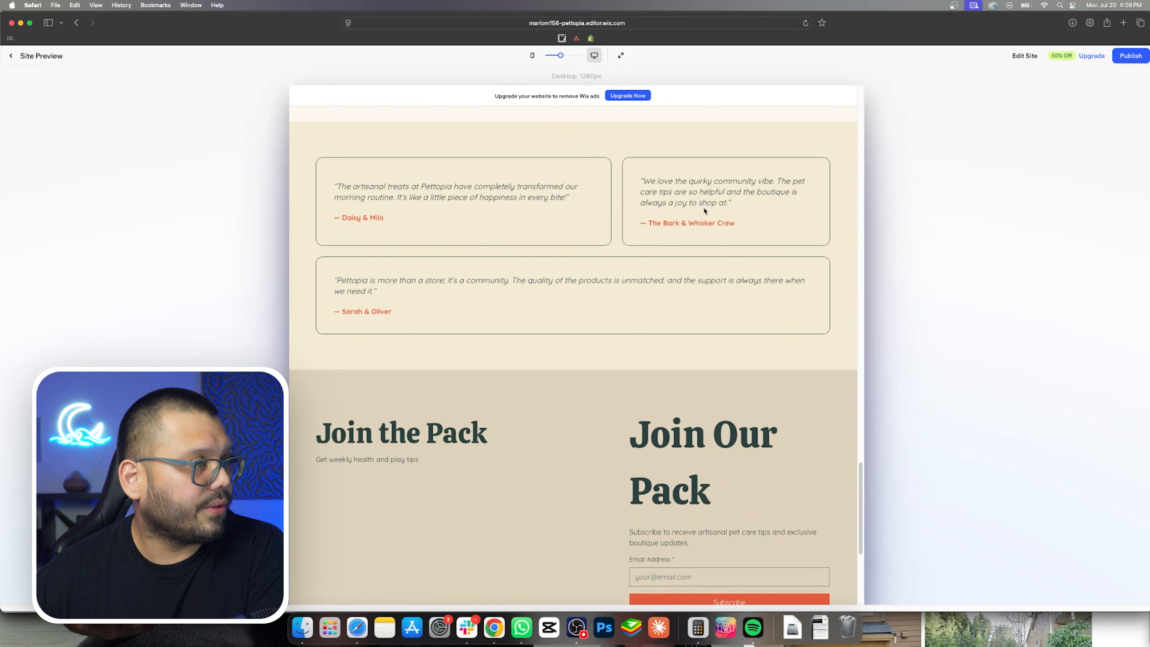
pyautogui.scroll(7, 756, 205)
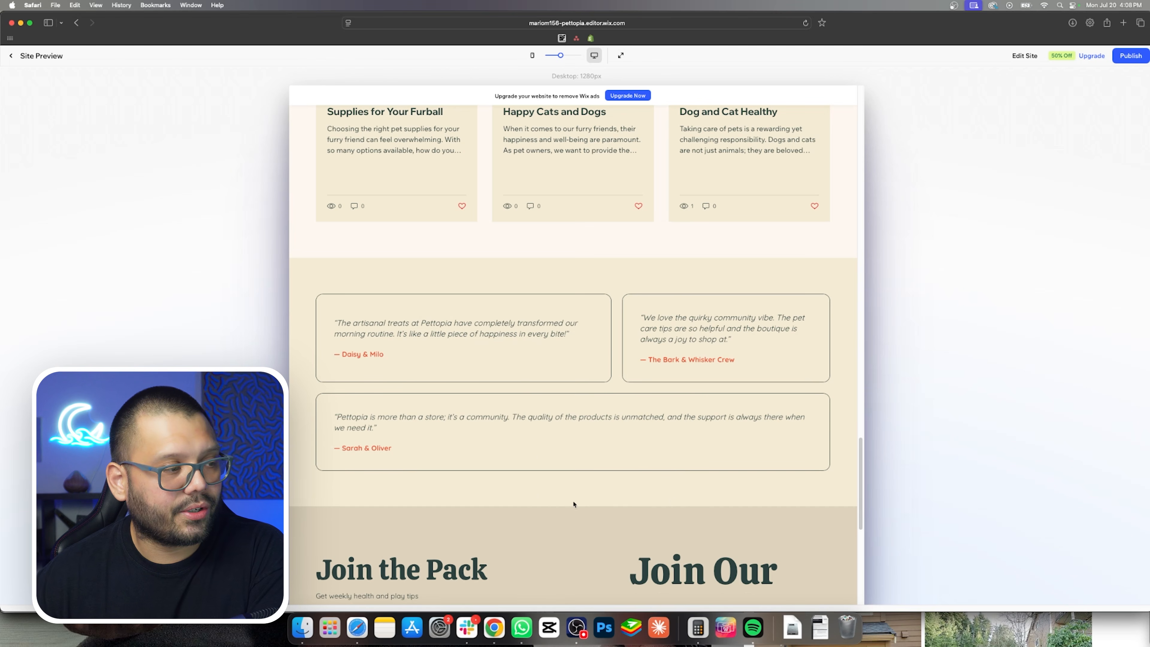
pyautogui.moveTo(854, 451); pyautogui.dragTo(854, 497)
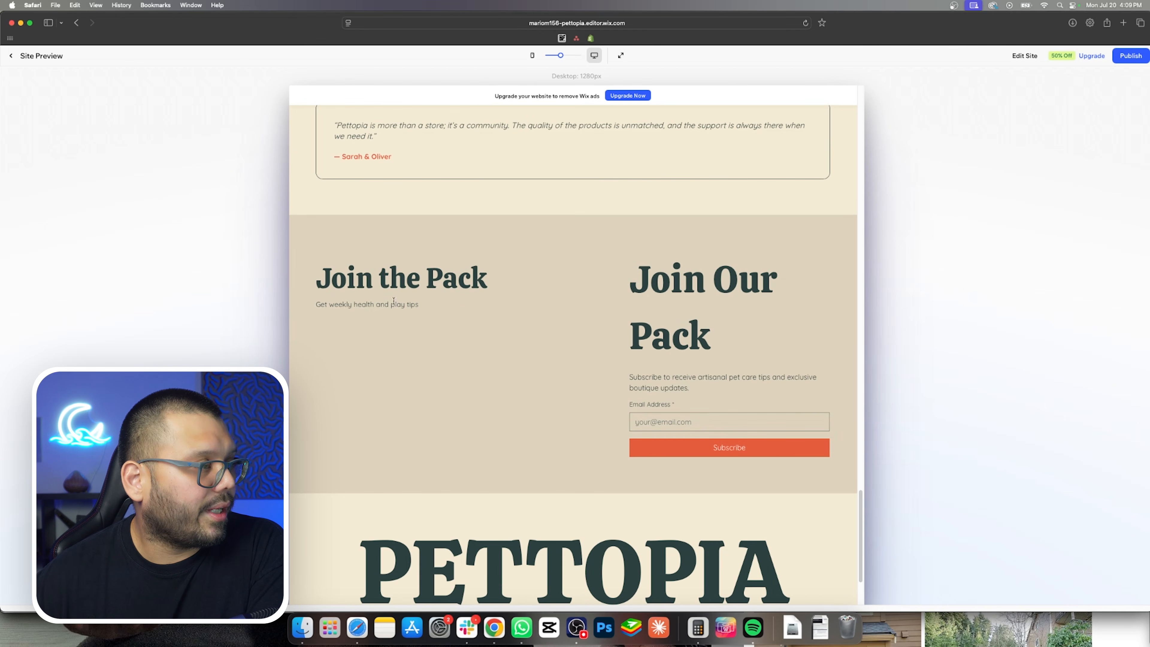
pyautogui.scroll(-3, 694, 393)
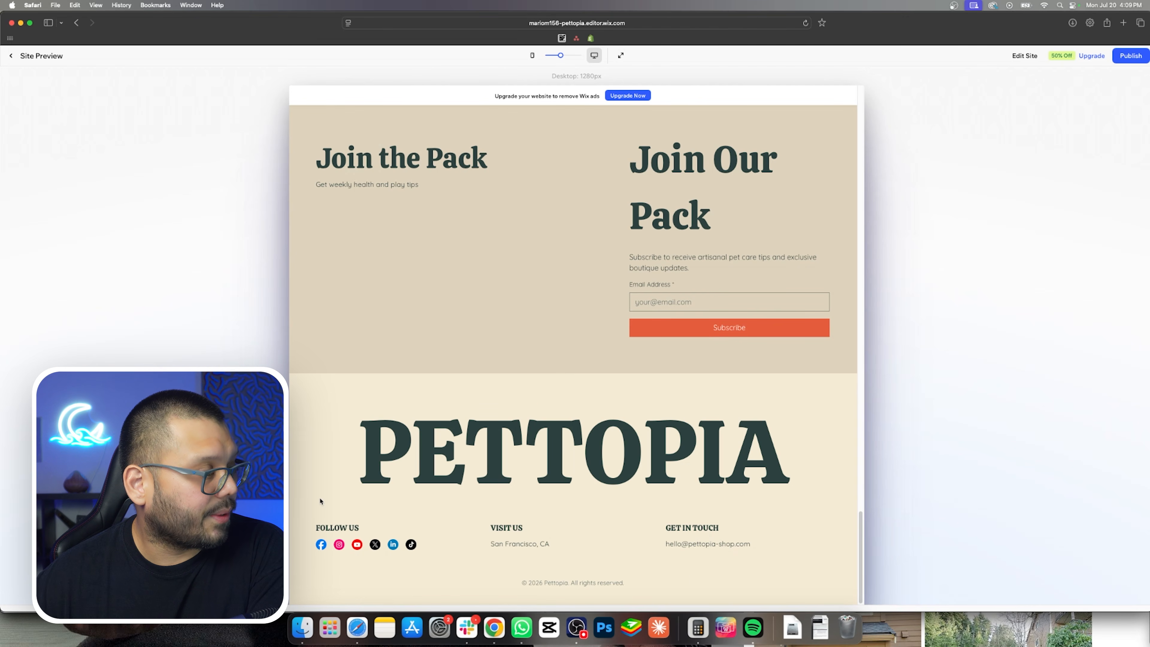
pyautogui.scroll(2, 855, 542)
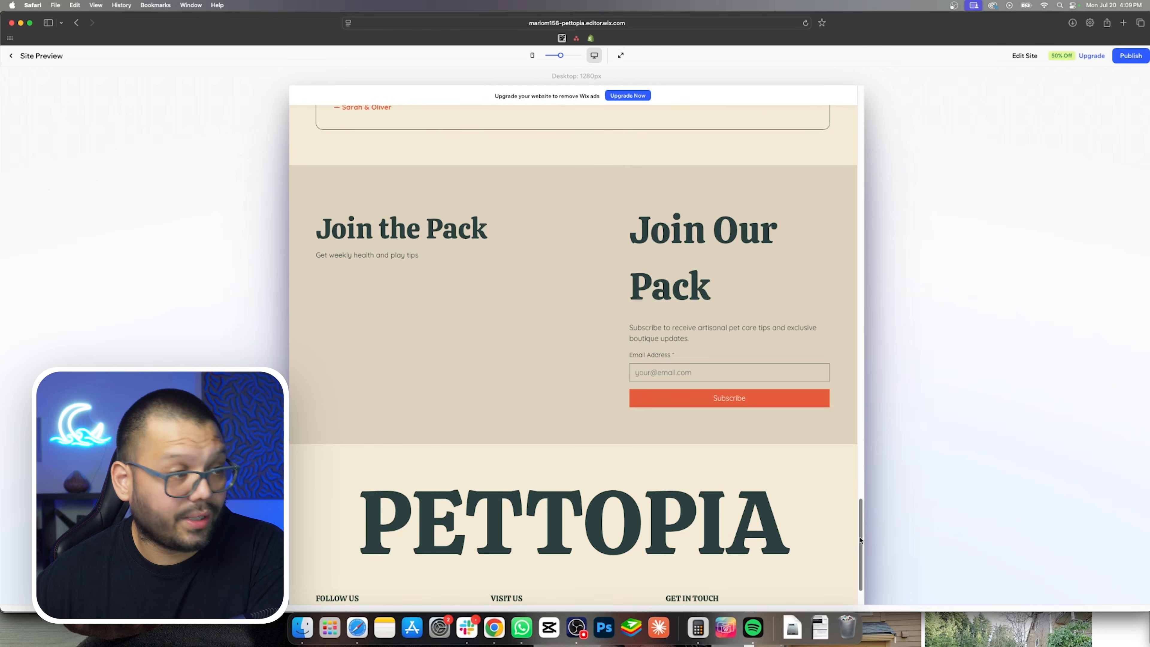
# - Open the store's All Products page and examine its banner, category filters and product listings
pyautogui.moveTo(860, 540); pyautogui.dragTo(868, 441)
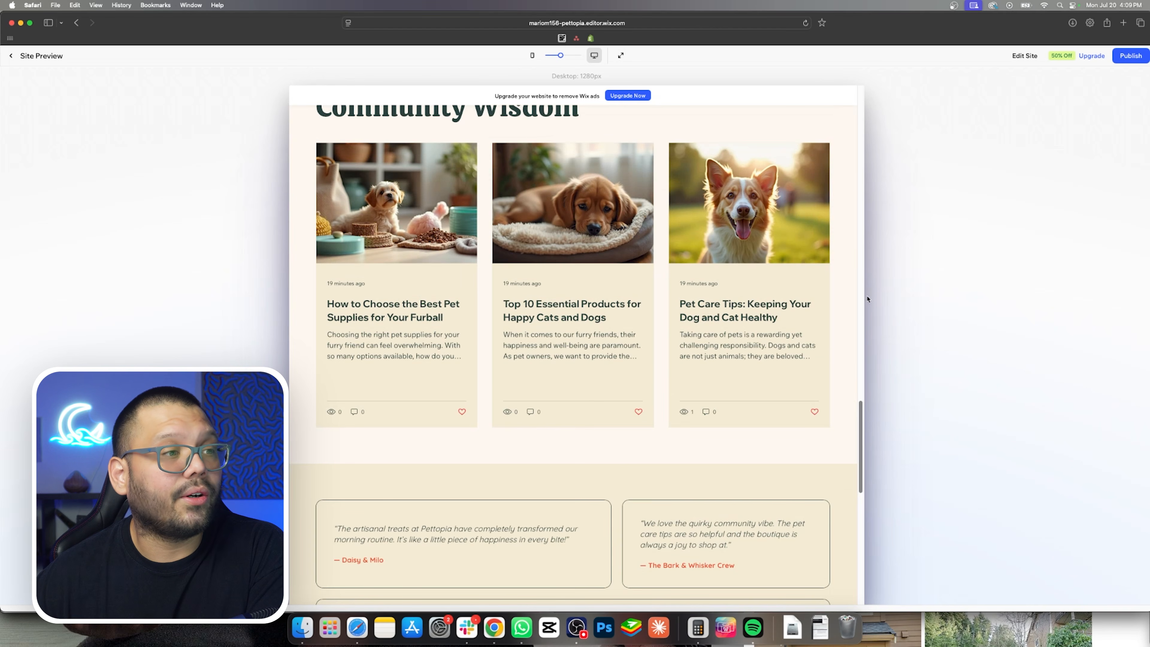
pyautogui.scroll(10, 863, 272)
pyautogui.scroll(10, 855, 269)
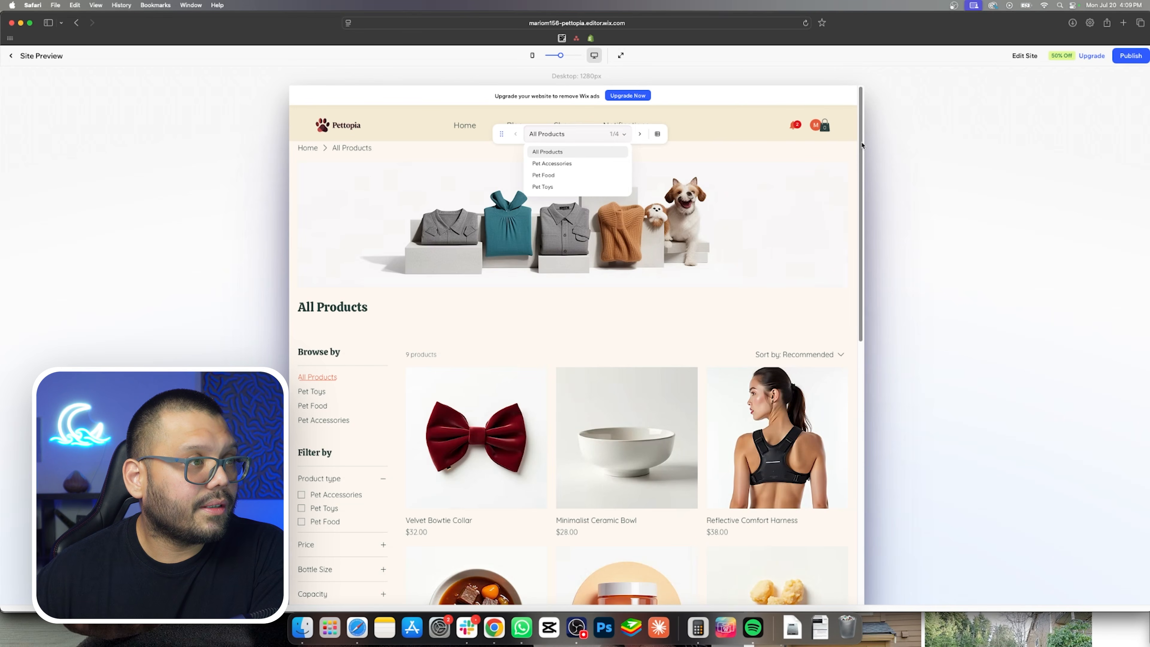
pyautogui.moveTo(862, 147); pyautogui.dragTo(861, 167)
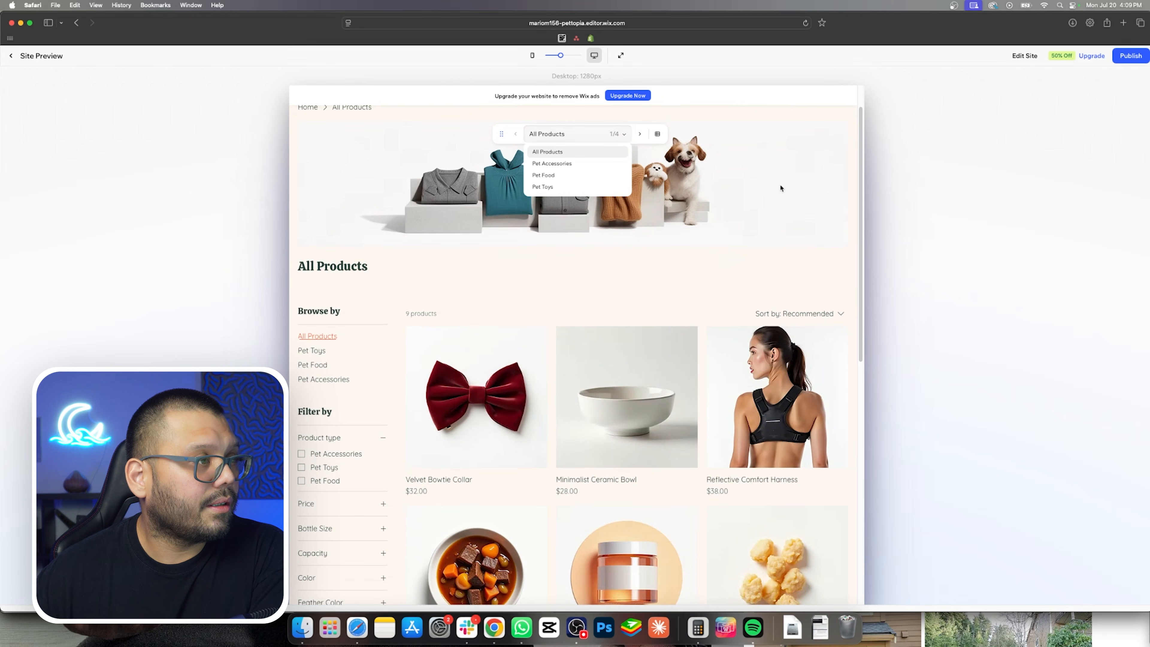
pyautogui.scroll(2, 696, 285)
pyautogui.click(626, 130)
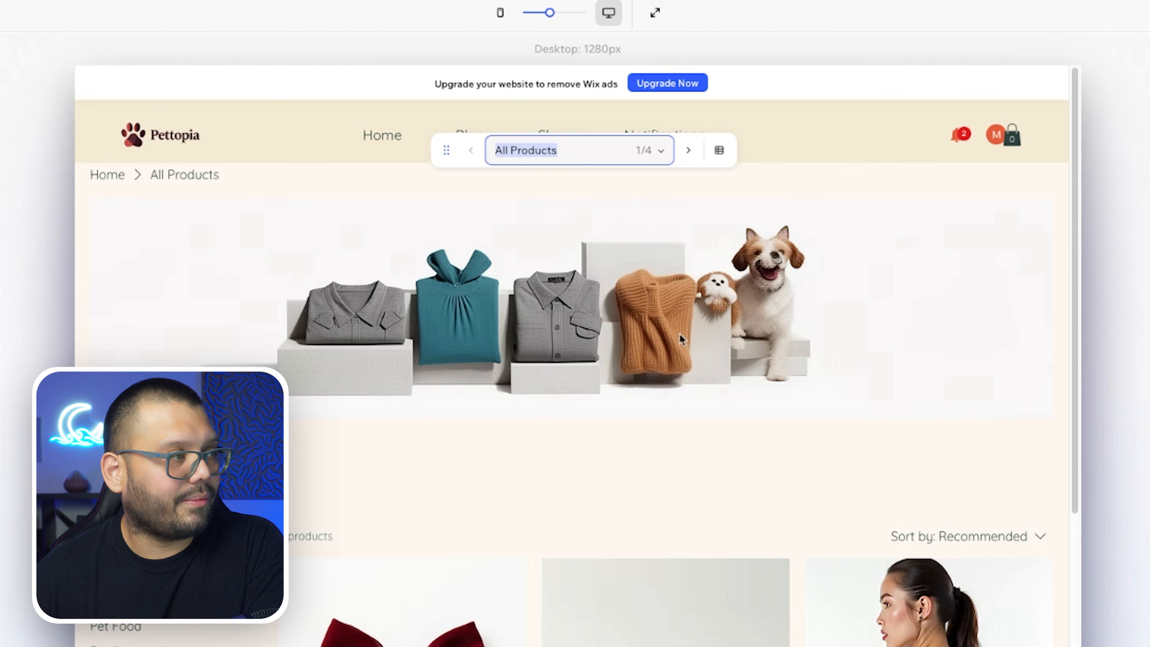
# - Compare the product photos and prices on the All Products page, from the Velvet Bowtie Collar to the pet toys
pyautogui.scroll(-5, 592, 388)
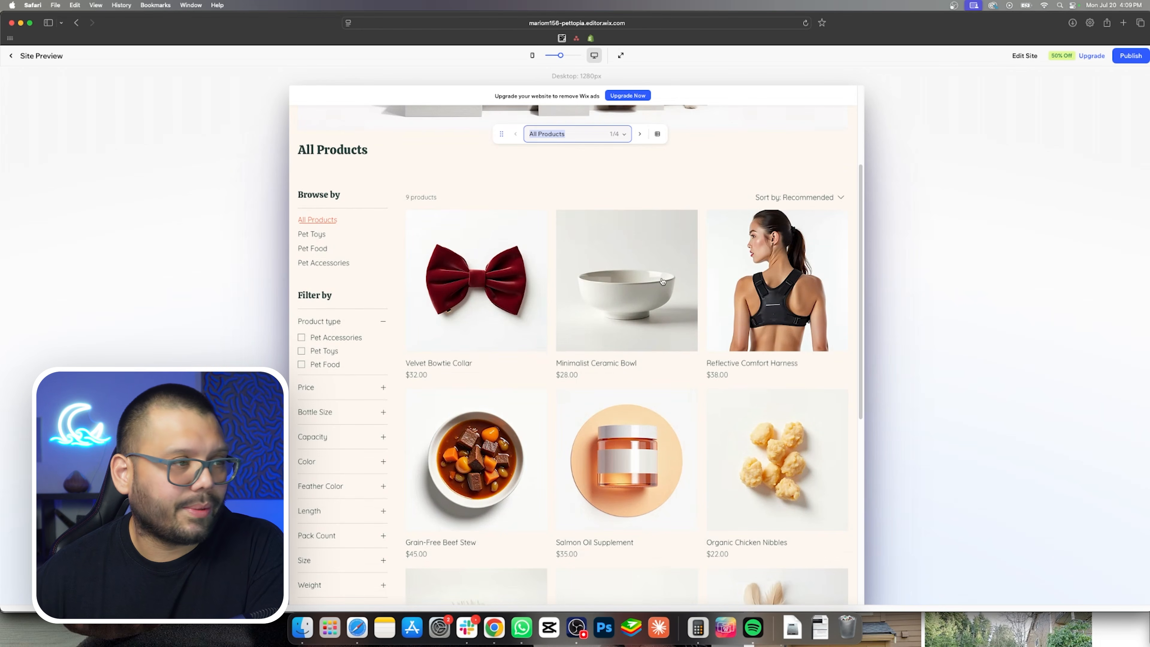
pyautogui.scroll(4, 652, 399)
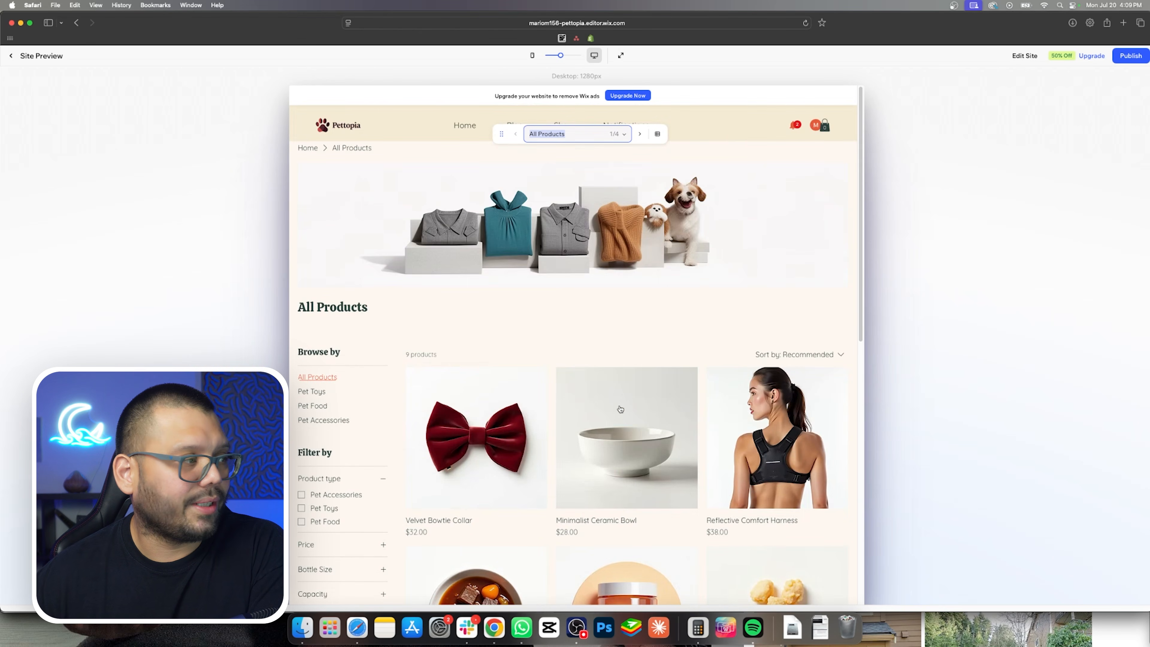
pyautogui.scroll(-3, 618, 411)
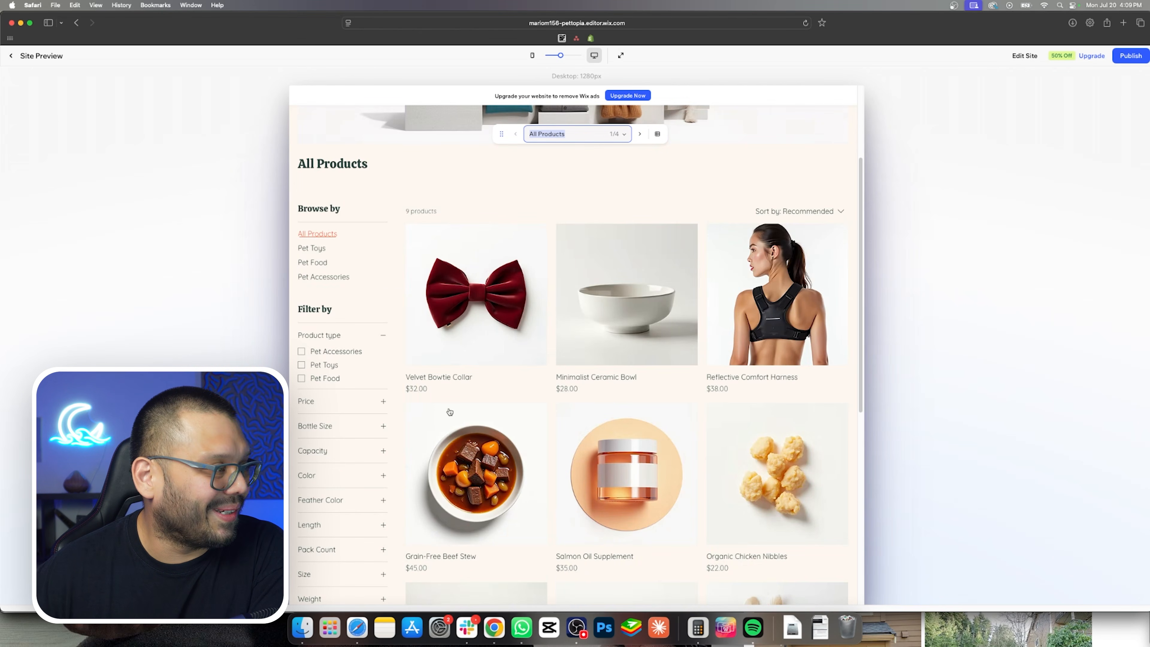
pyautogui.scroll(-10, 461, 416)
pyautogui.scroll(5, 868, 257)
pyautogui.scroll(4, 865, 209)
pyautogui.scroll(1, 778, 297)
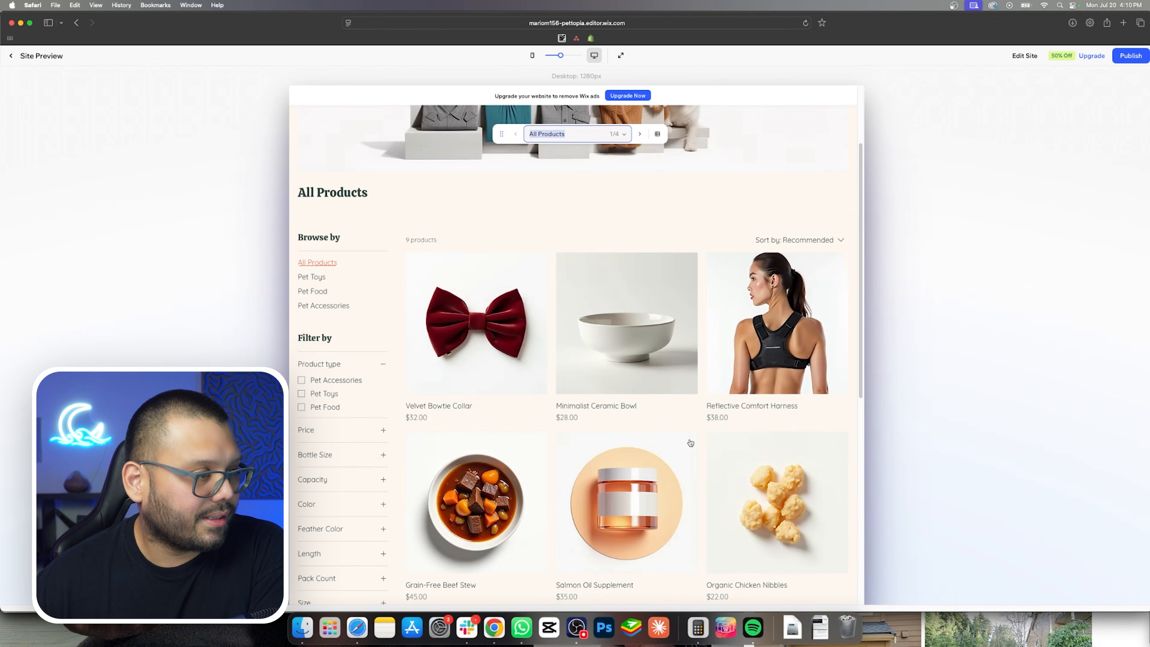
pyautogui.scroll(-4, 690, 443)
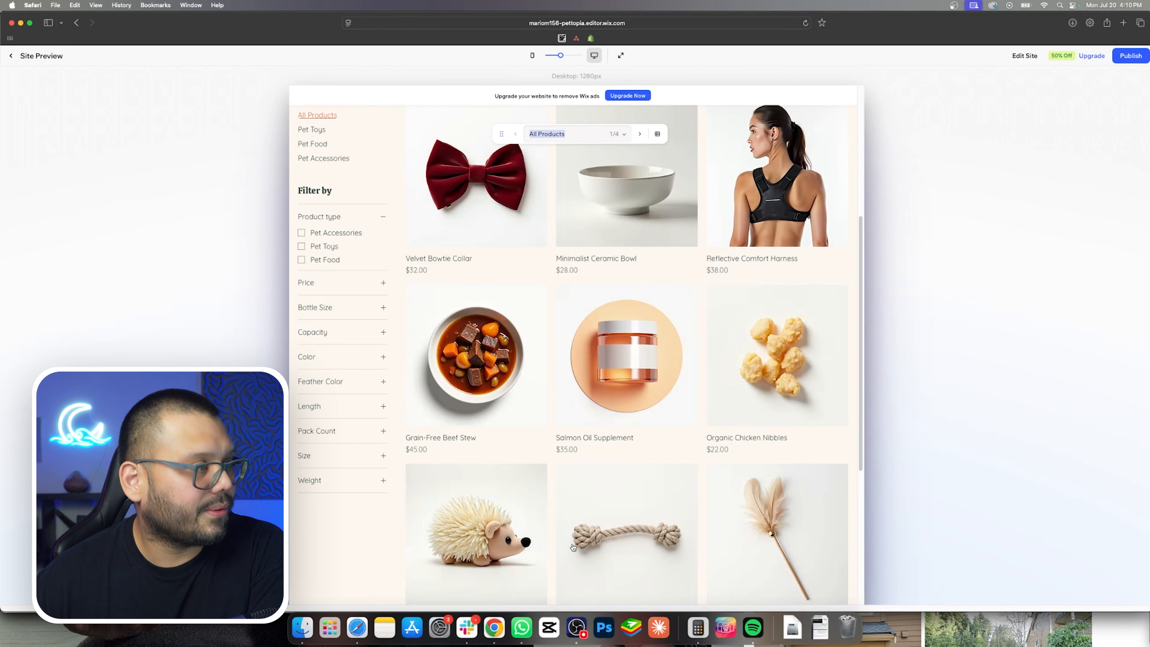
pyautogui.scroll(-2, 636, 502)
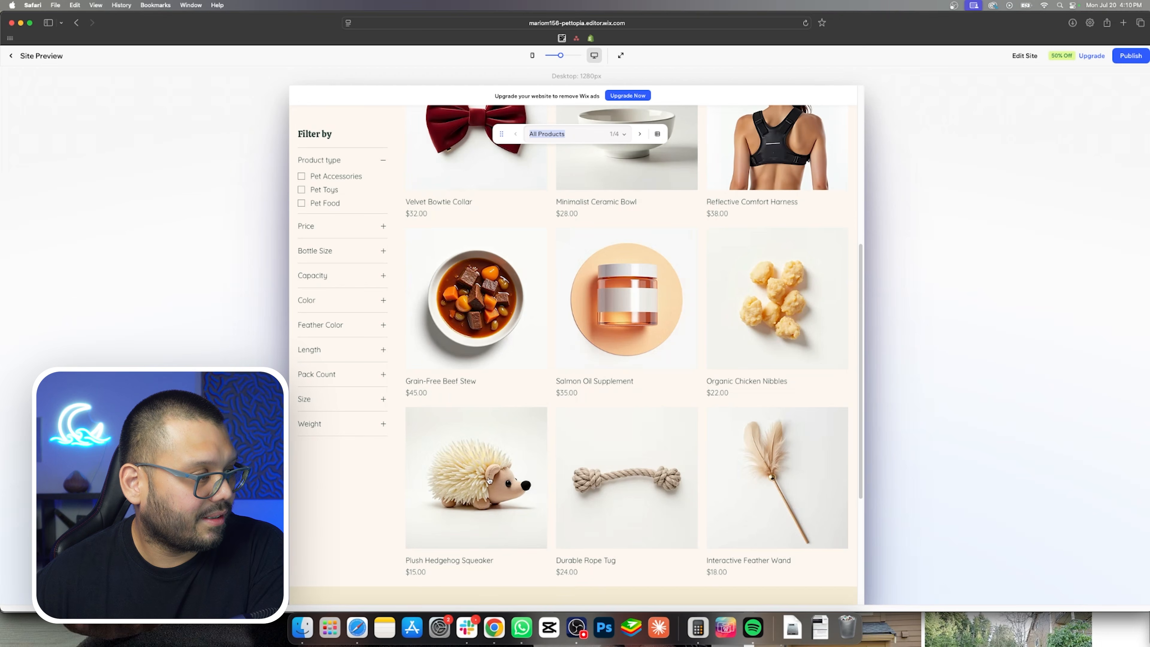
# - Open the Plush Hedgehog Squeaker product page and expand its full description to read it
pyautogui.click(490, 481)
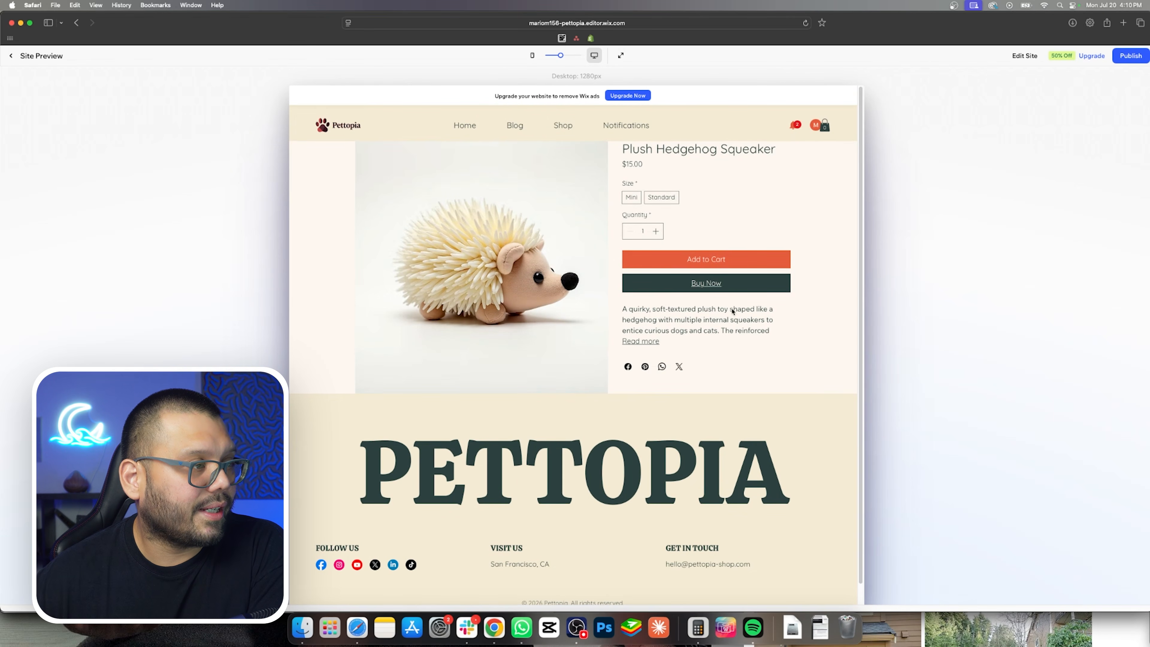
pyautogui.click(658, 346)
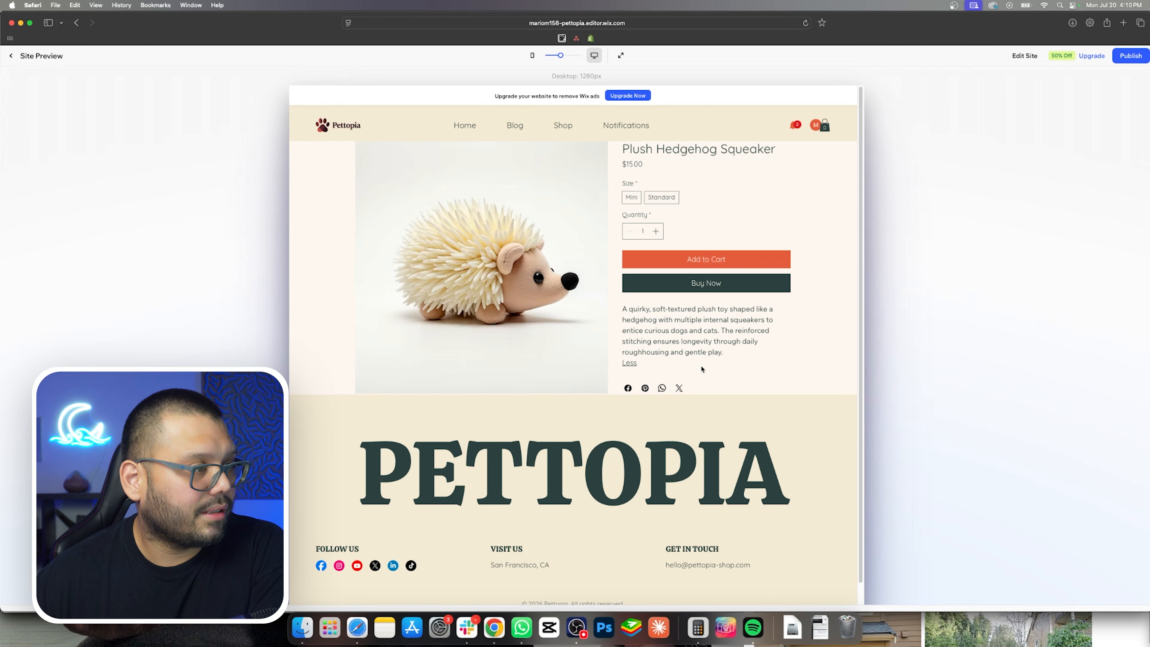
pyautogui.scroll(-1, 639, 401)
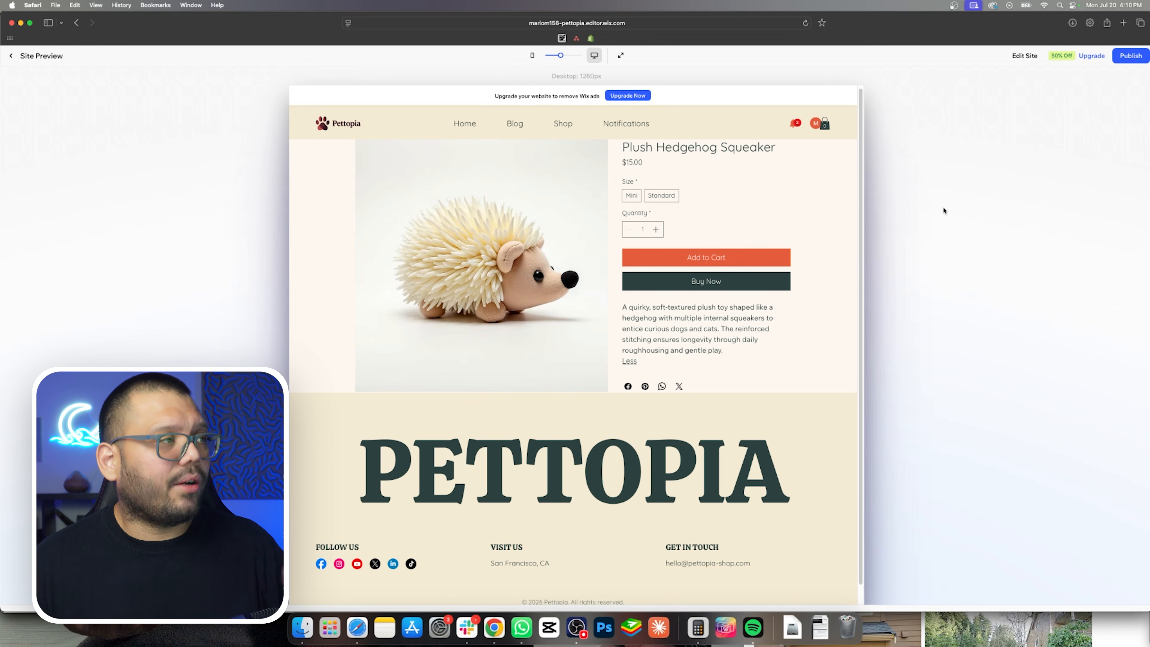
pyautogui.scroll(1, 742, 186)
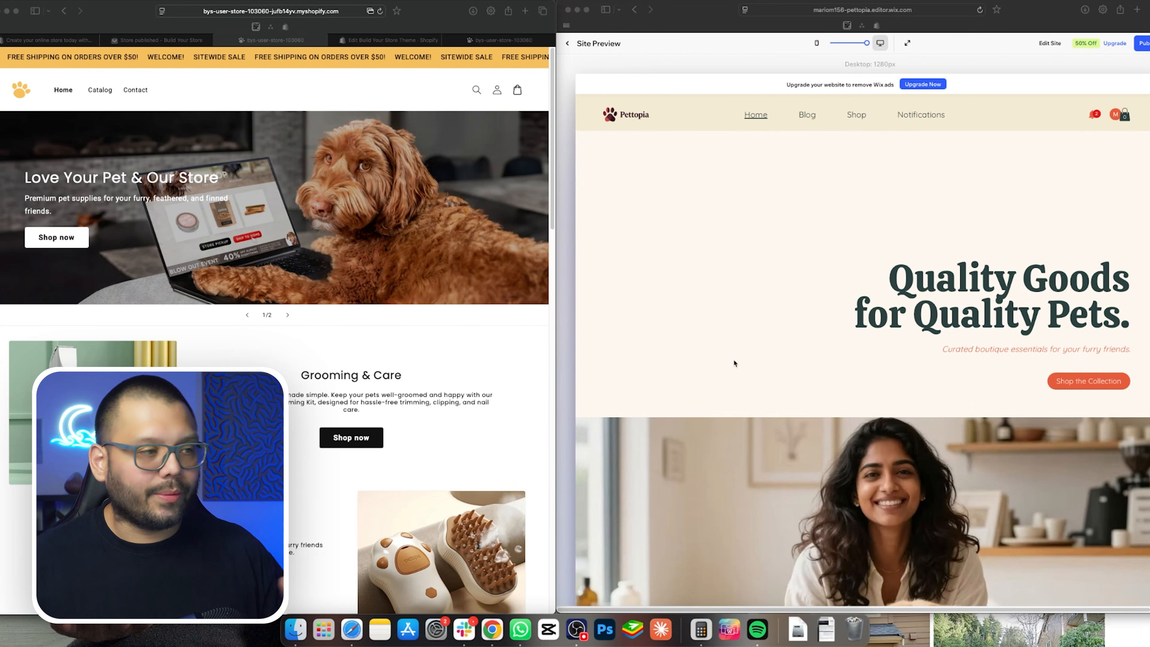
# - Compare the Shopify and Wix homepages side by side, and widen the Wix preview window to fill the screen
pyautogui.click(465, 331)
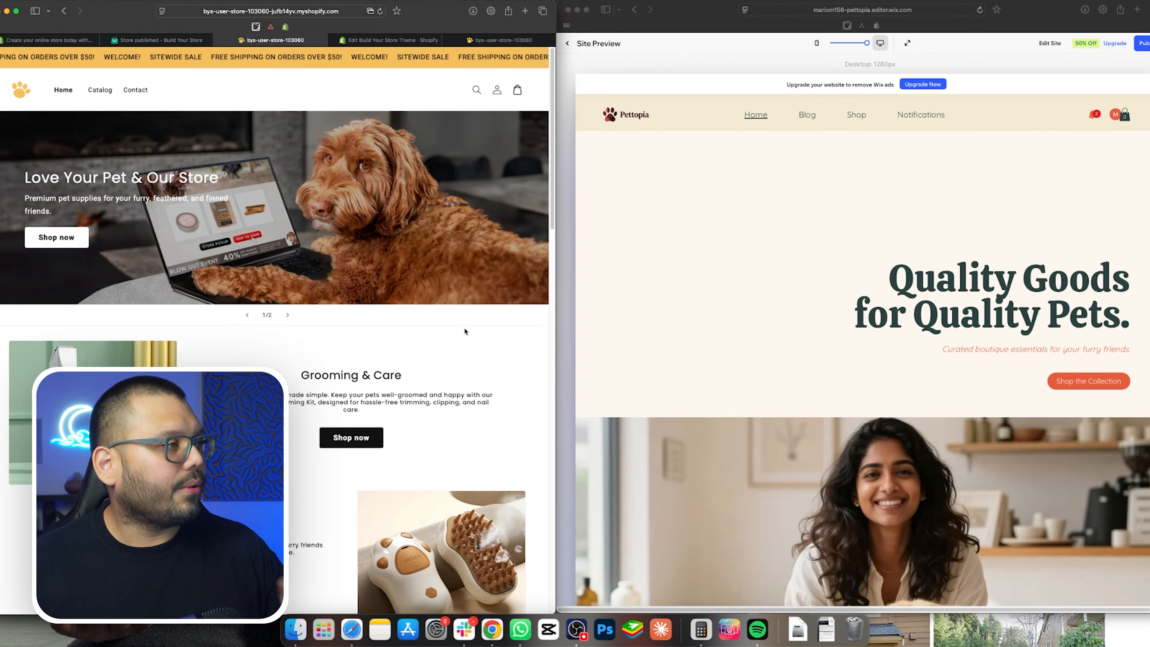
pyautogui.click(597, 181)
pyautogui.moveTo(544, 180); pyautogui.dragTo(2, 182)
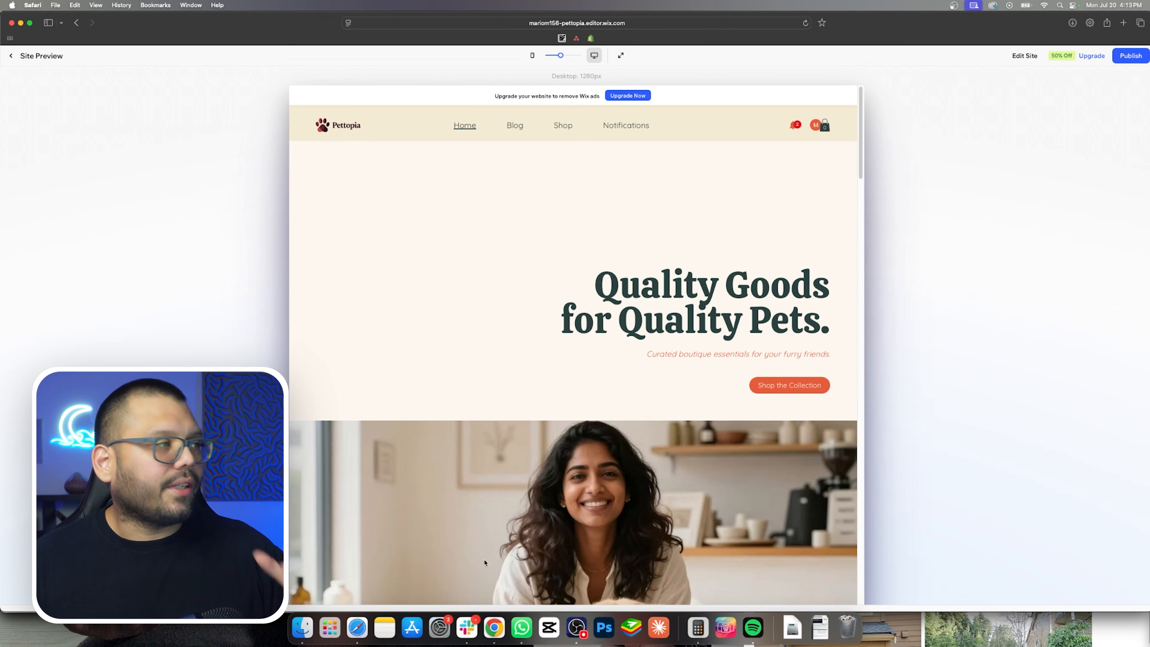
# - Look through the Pettopia homepage from the hero banner past the pet categories and Top Picks to the sign-up section
pyautogui.scroll(-15, 709, 563)
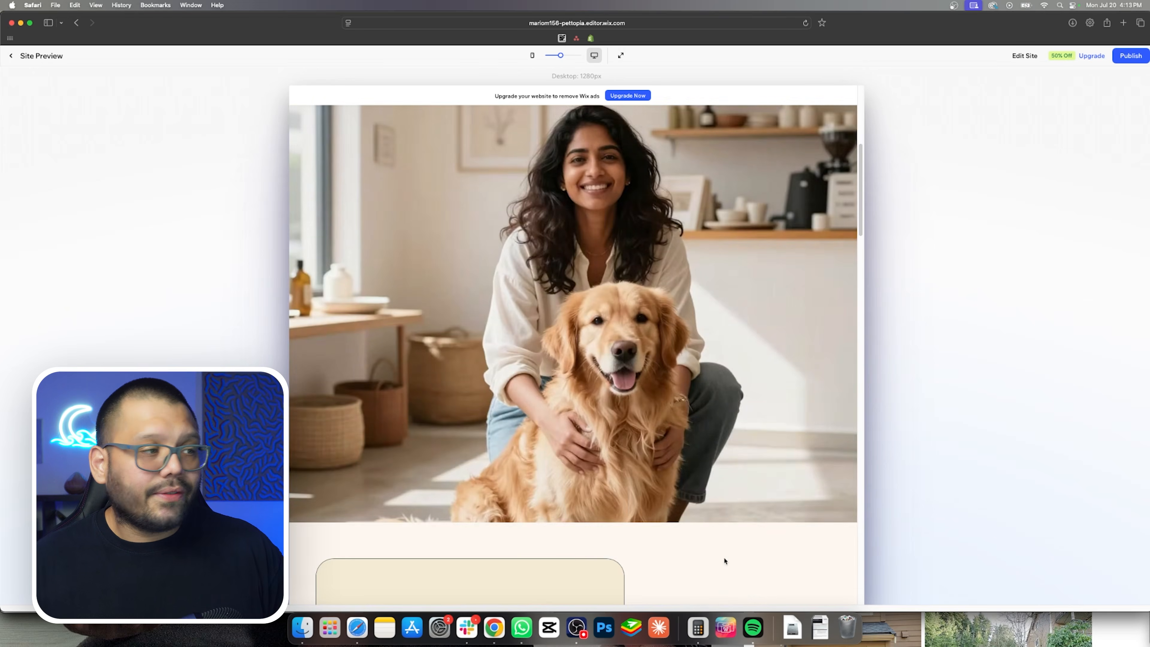
pyautogui.scroll(-5, 730, 567)
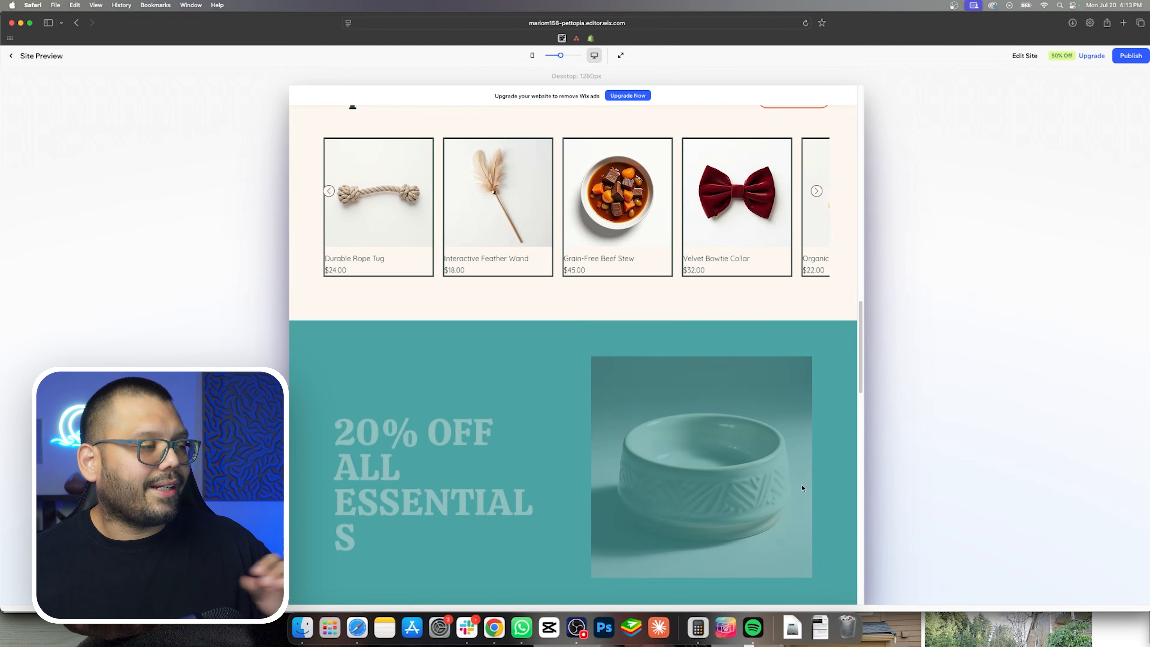
pyautogui.moveTo(866, 357); pyautogui.dragTo(865, 160)
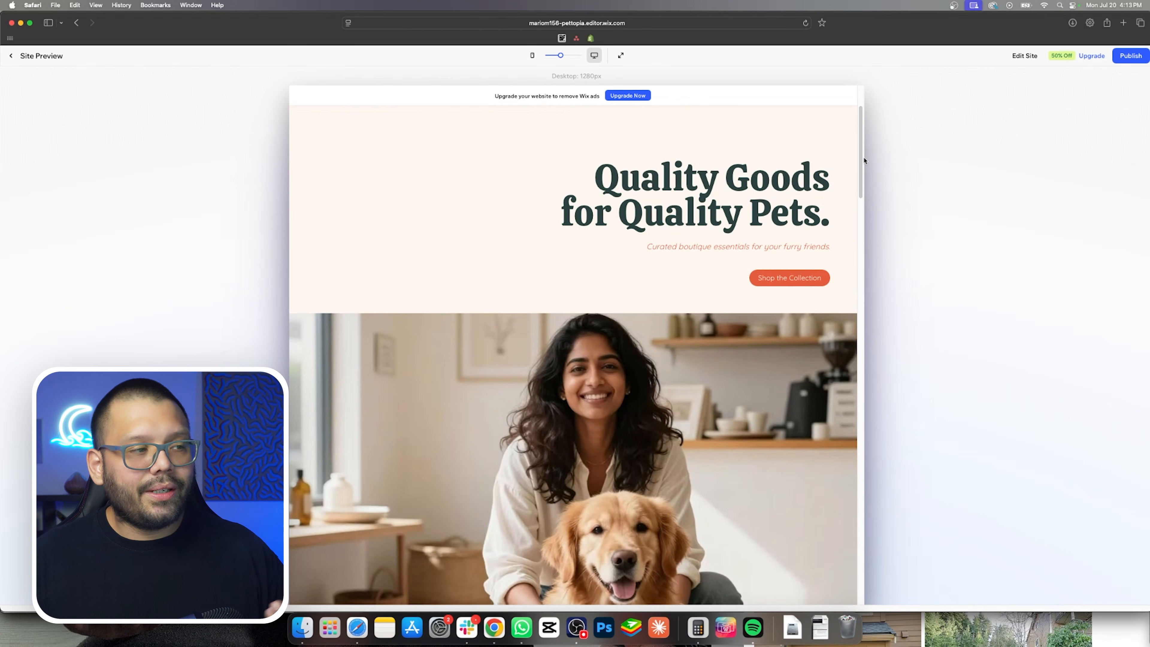
pyautogui.scroll(3, 778, 336)
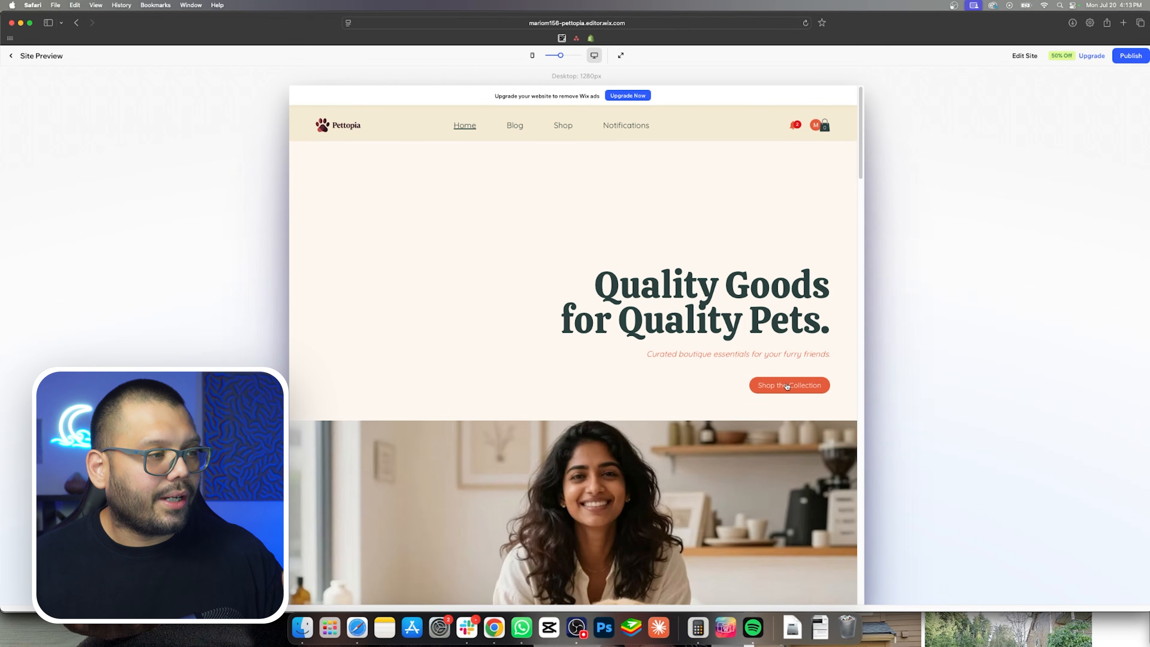
pyautogui.scroll(-10, 768, 455)
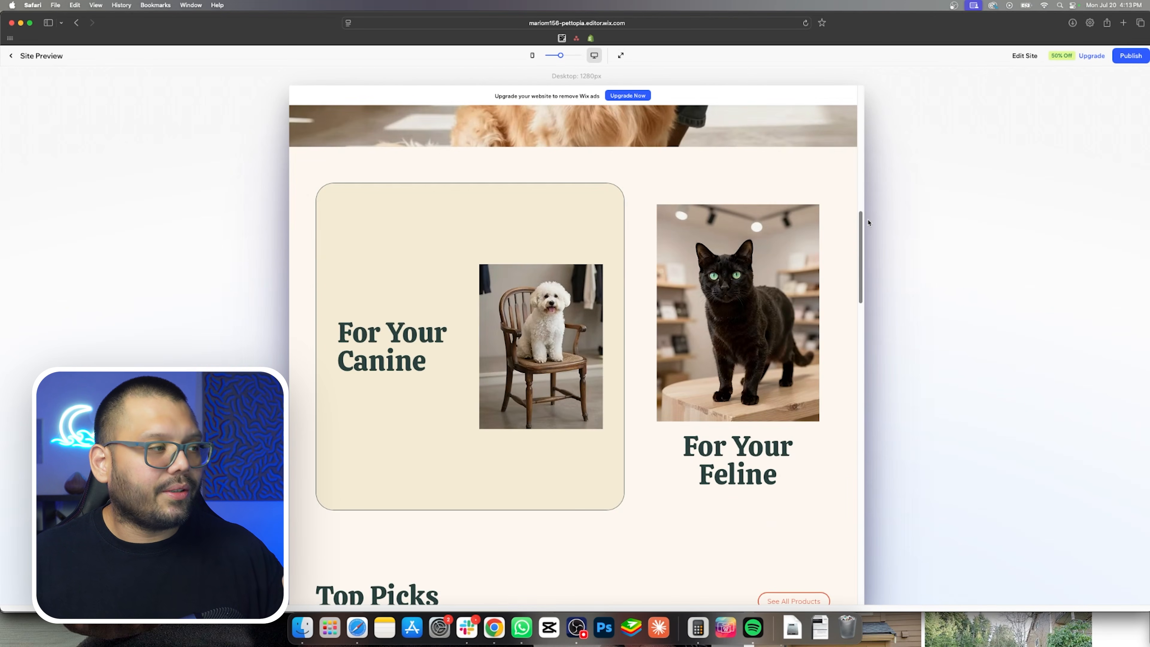
pyautogui.moveTo(869, 223); pyautogui.dragTo(867, 256)
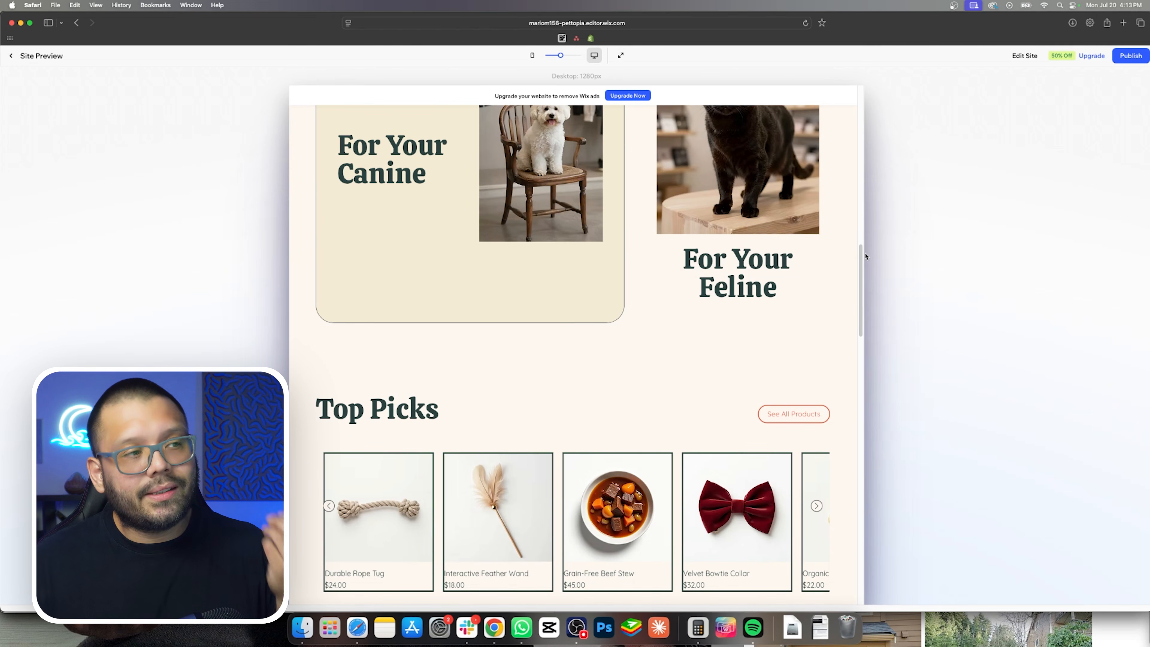
pyautogui.moveTo(861, 261); pyautogui.dragTo(788, 547)
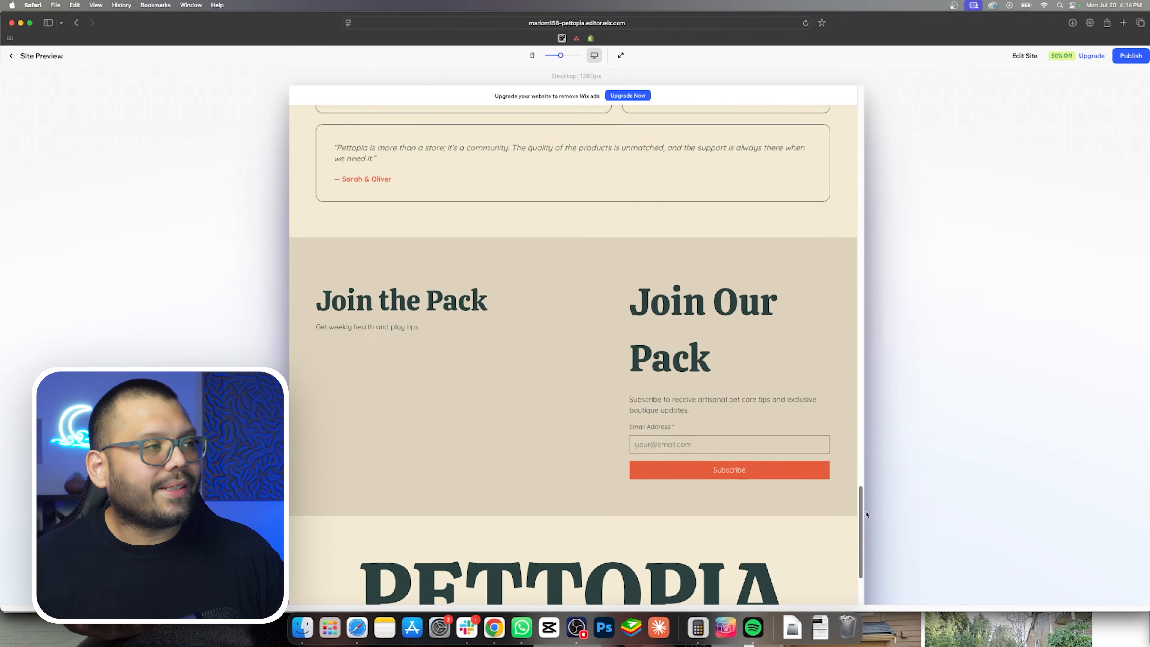
# - Examine the homepage's testimonials and Community Wisdom blog cards, and return to the hero banner
pyautogui.scroll(3, 870, 502)
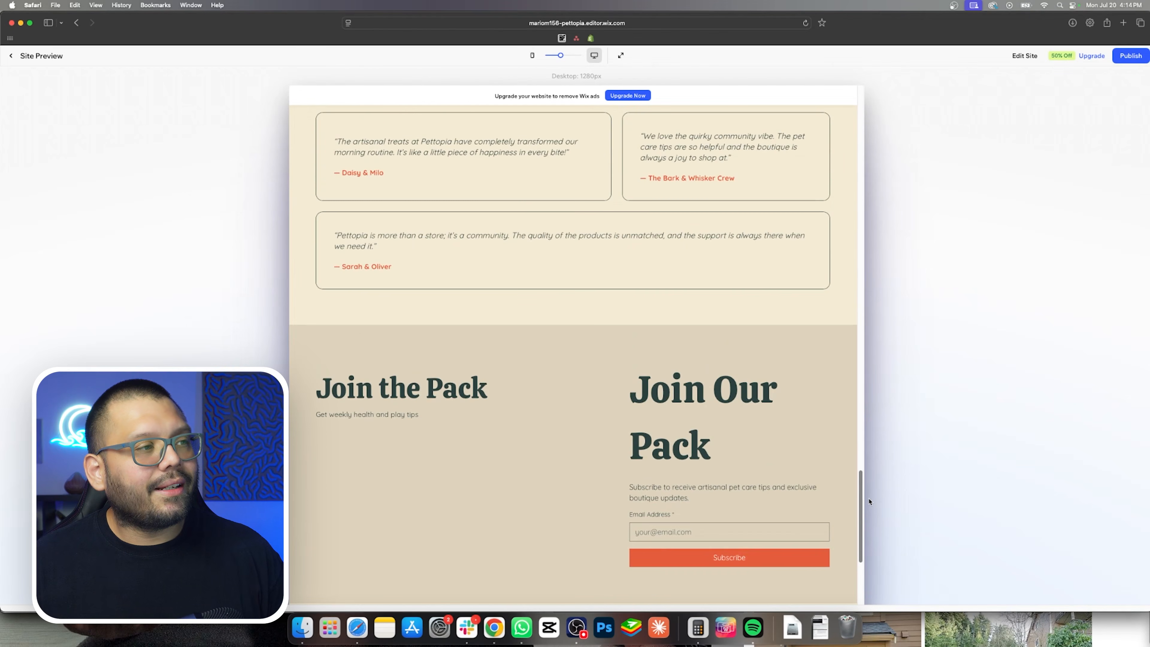
pyautogui.scroll(10, 869, 453)
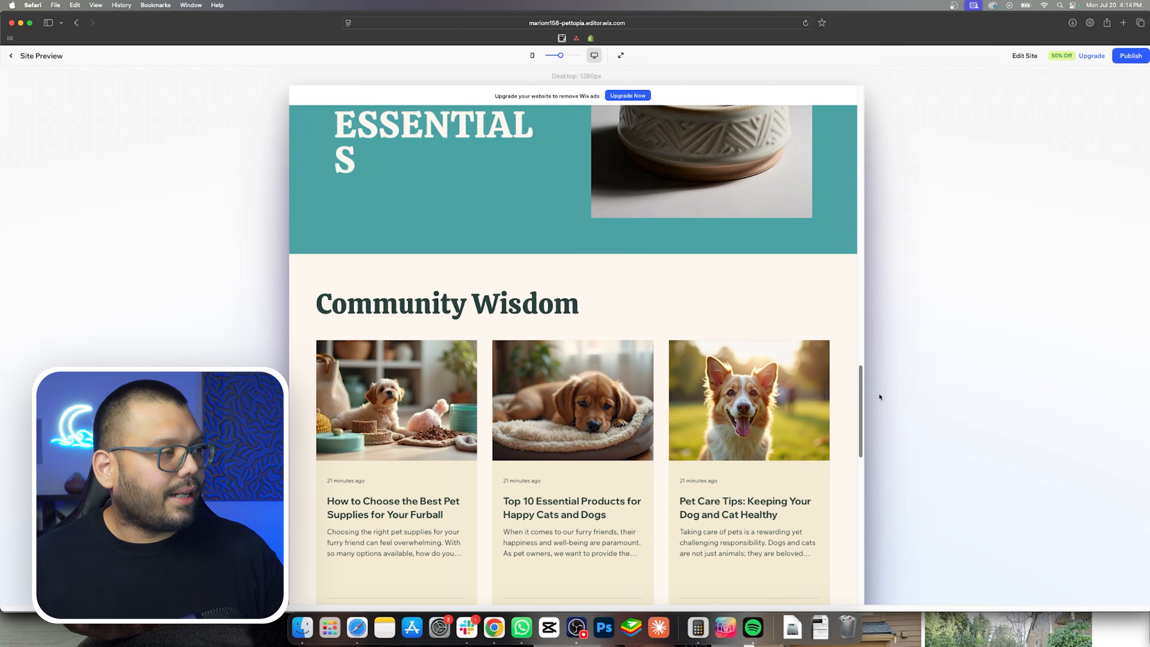
pyautogui.scroll(-6, 879, 397)
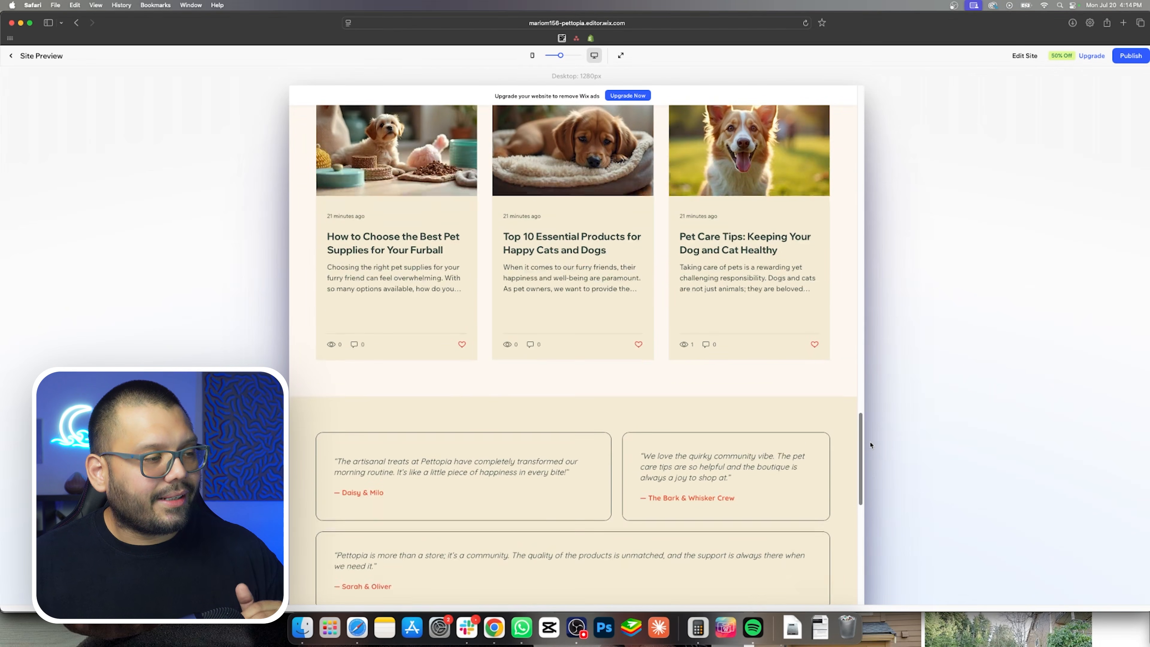
pyautogui.scroll(3, 871, 442)
pyautogui.moveTo(874, 426); pyautogui.dragTo(866, 168)
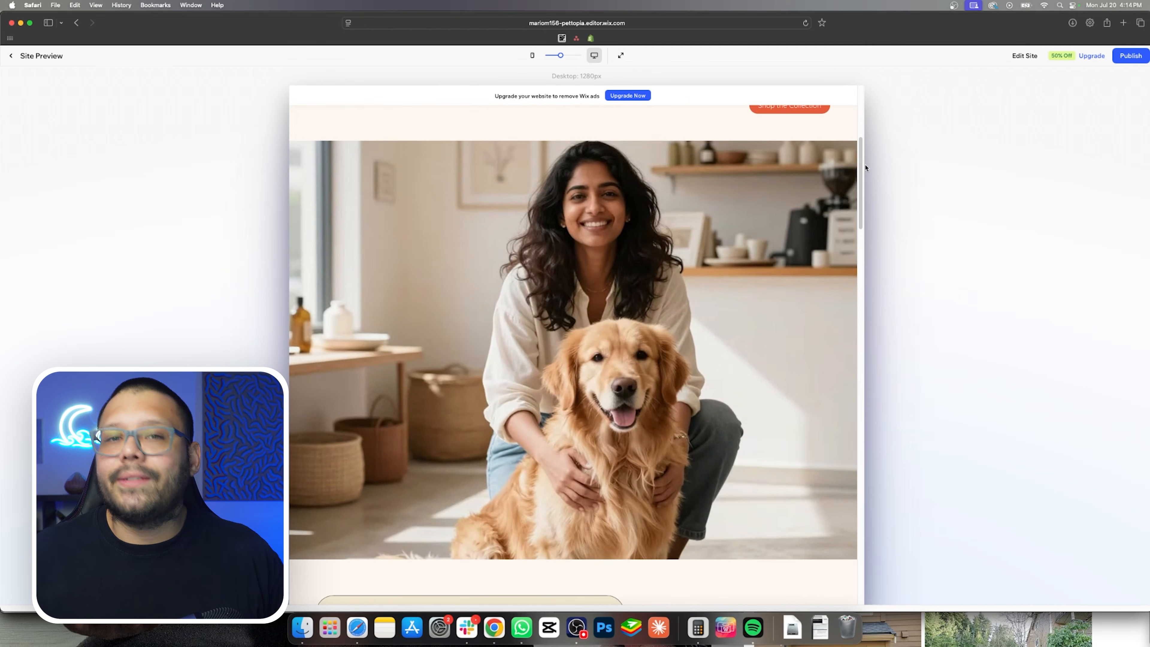
pyautogui.scroll(8, 796, 255)
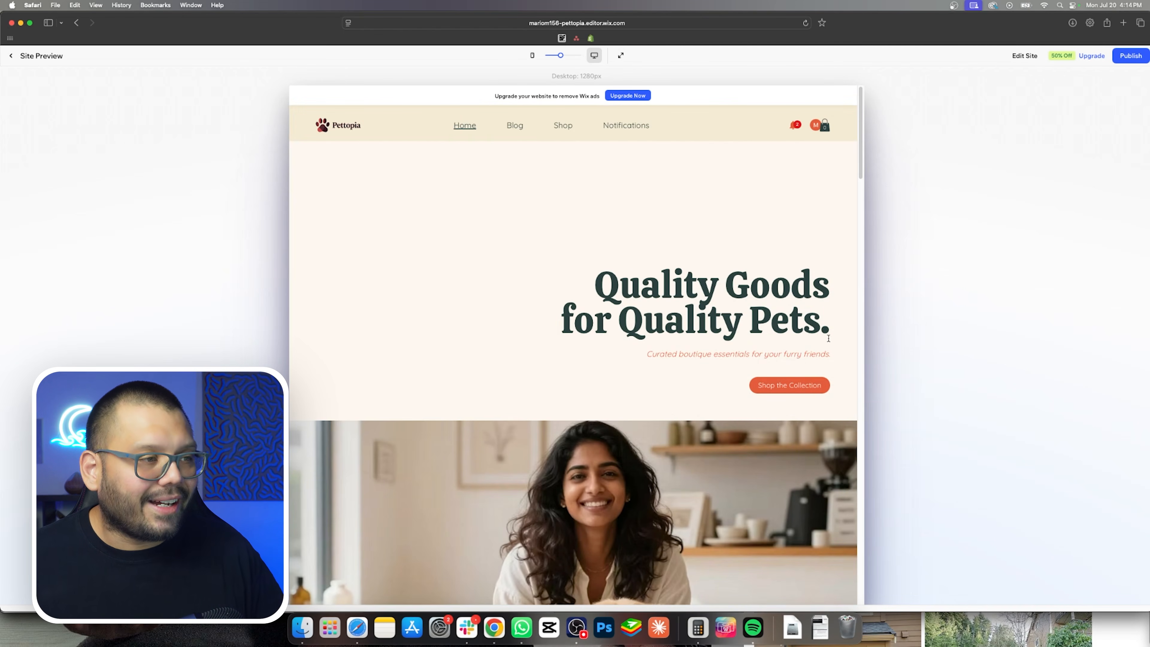
# - Examine the hero section, the For Your Canine and For Your Feline blocks, and the Top Picks carousel
pyautogui.moveTo(860, 108)
pyautogui.mouseDown()
pyautogui.moveTo(865, 185)
pyautogui.moveTo(866, 113)
pyautogui.mouseUp()
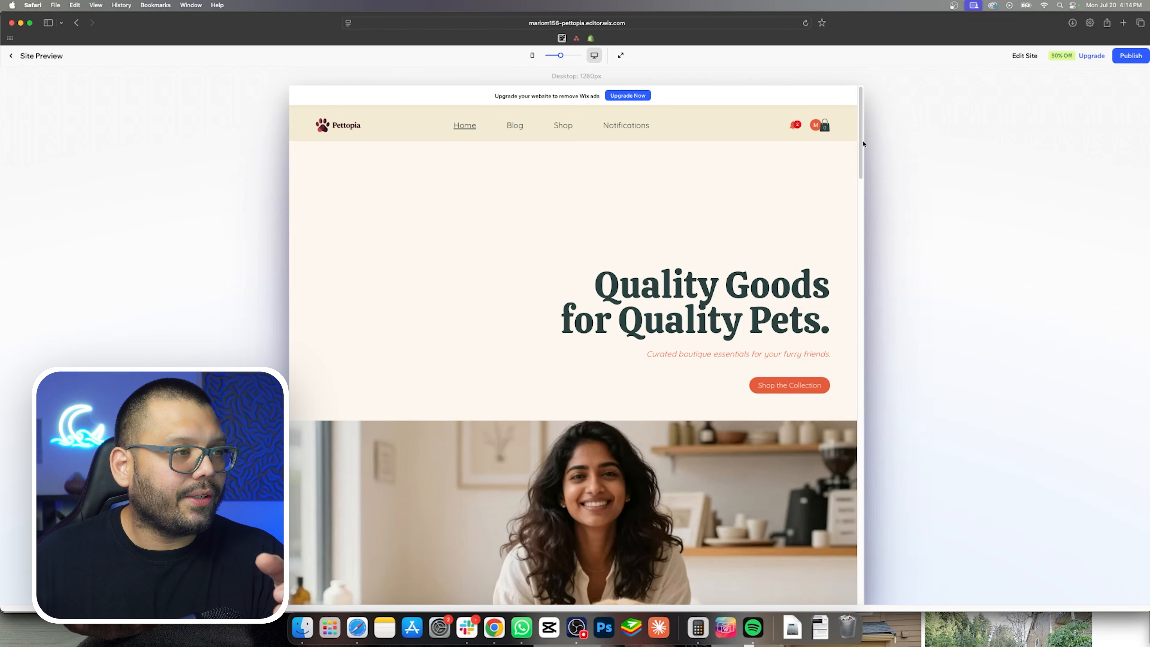
pyautogui.scroll(-3, 701, 223)
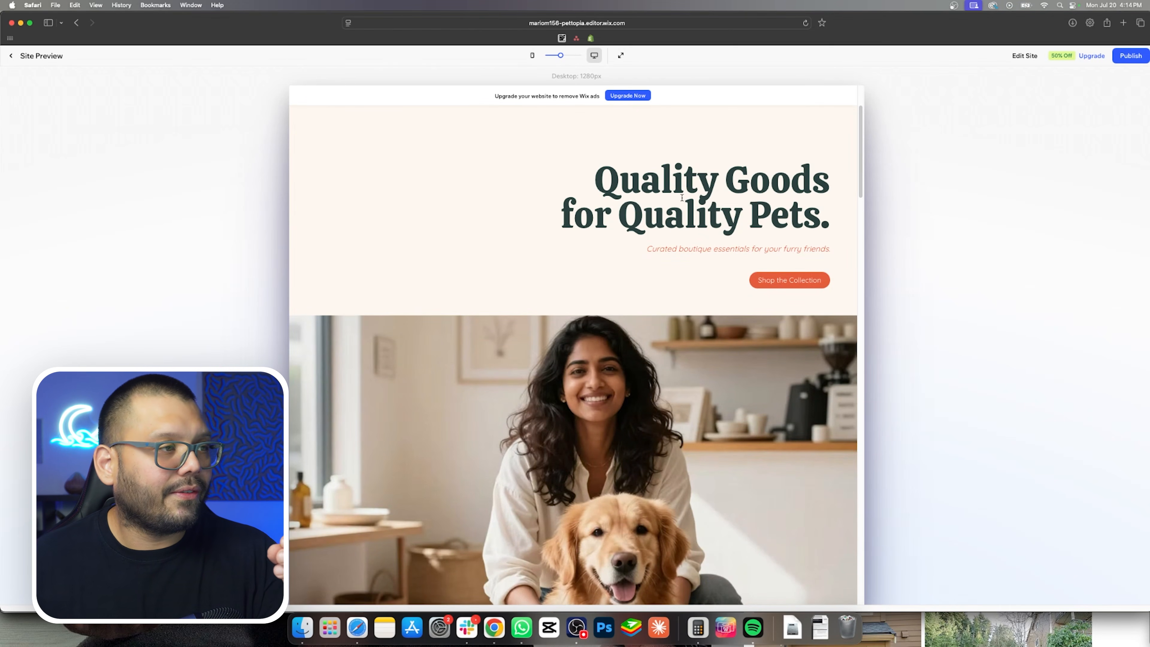
pyautogui.scroll(-7, 672, 193)
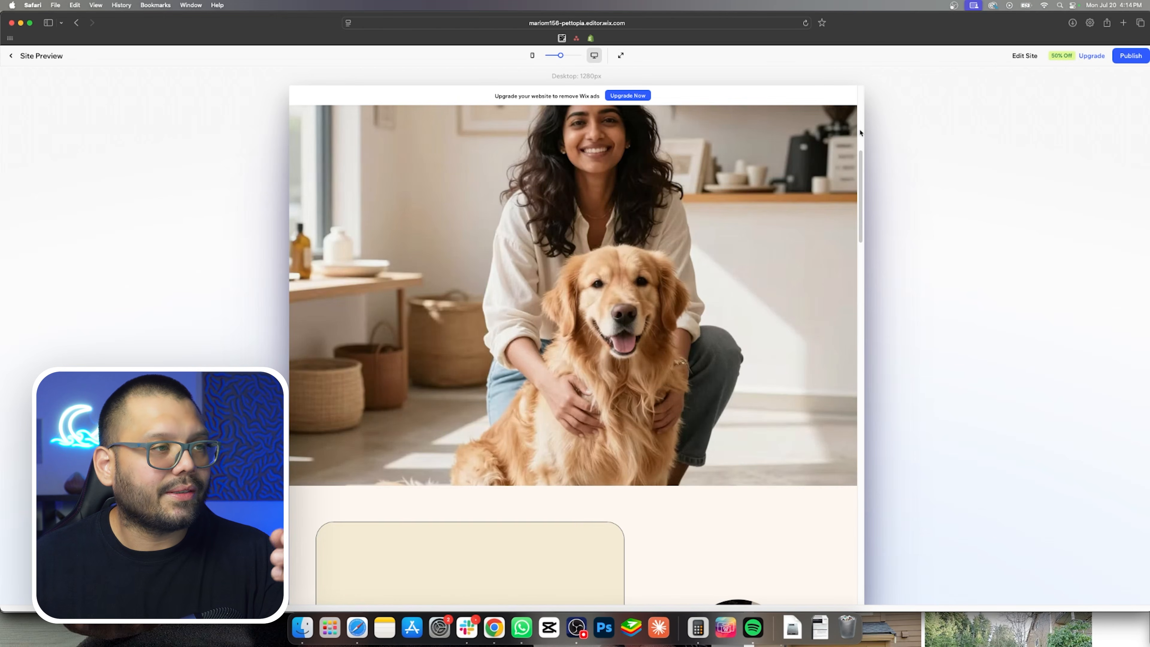
pyautogui.moveTo(860, 165); pyautogui.dragTo(864, 239)
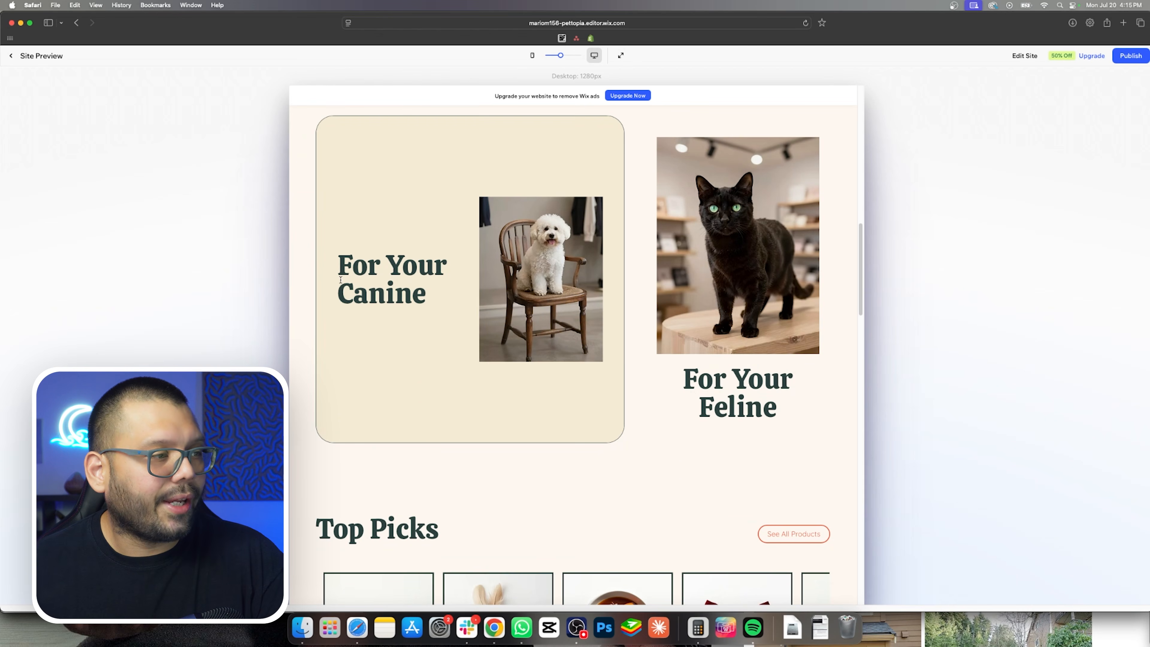
pyautogui.moveTo(863, 255)
pyautogui.mouseDown()
pyautogui.moveTo(864, 269)
pyautogui.moveTo(865, 253)
pyautogui.mouseUp()
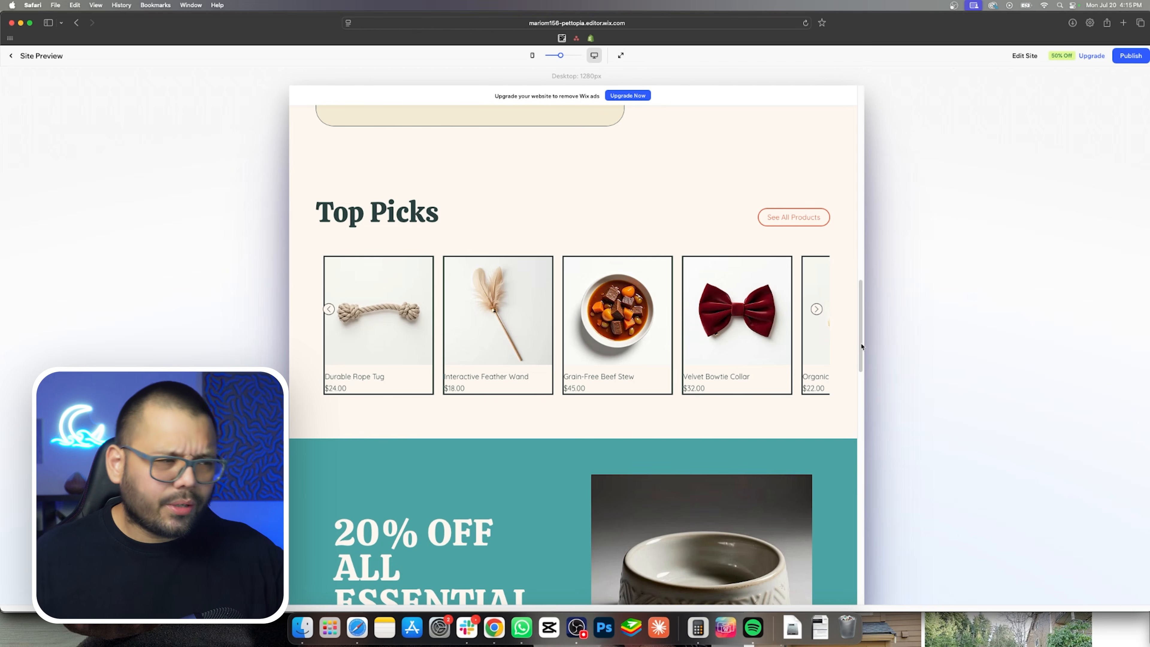
pyautogui.scroll(-2, 750, 351)
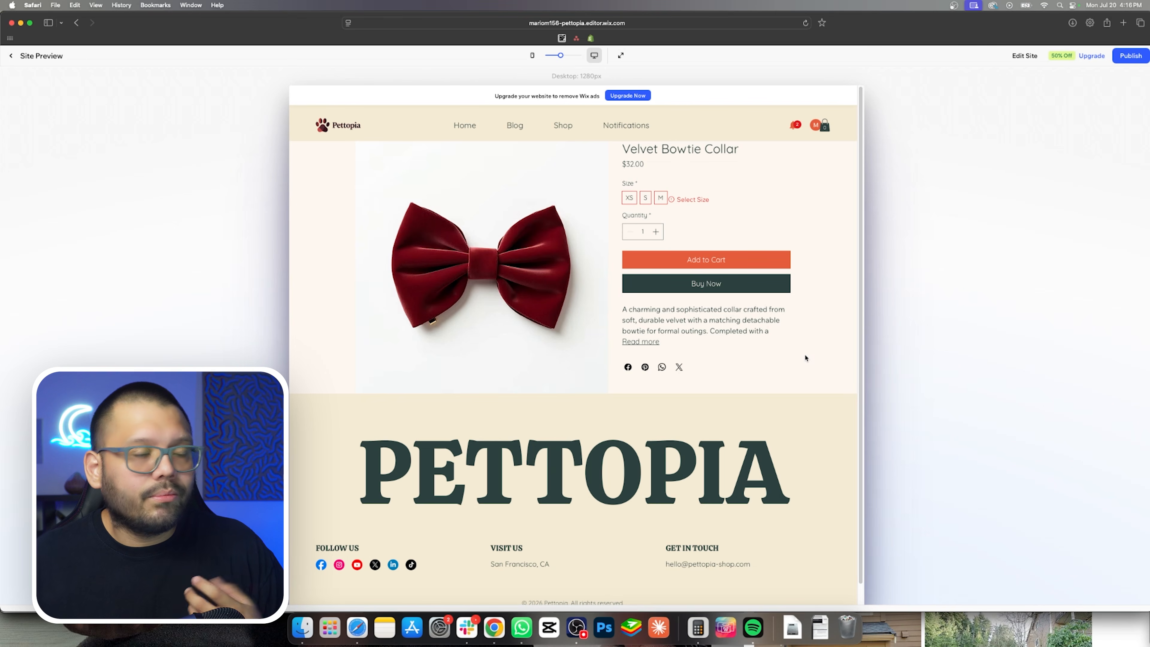
# - Return from the Velvet Bowtie Collar page to the Pettopia homepage and review its sections down to the 20% off banner
pyautogui.press('super+Tab')
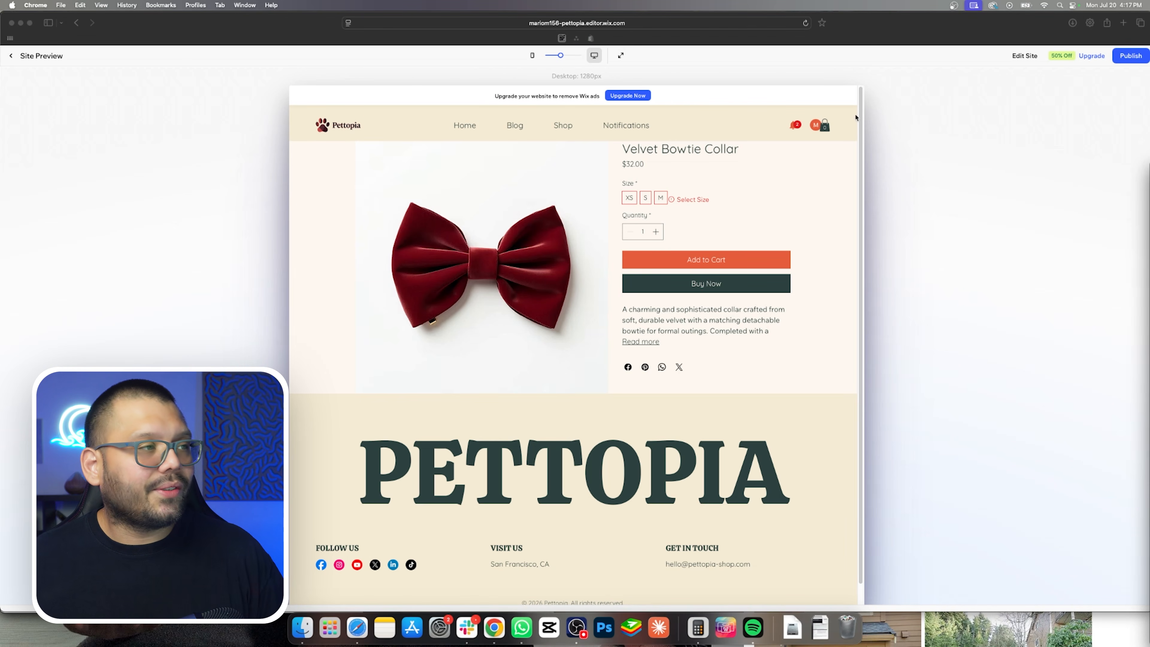
pyautogui.click(361, 126)
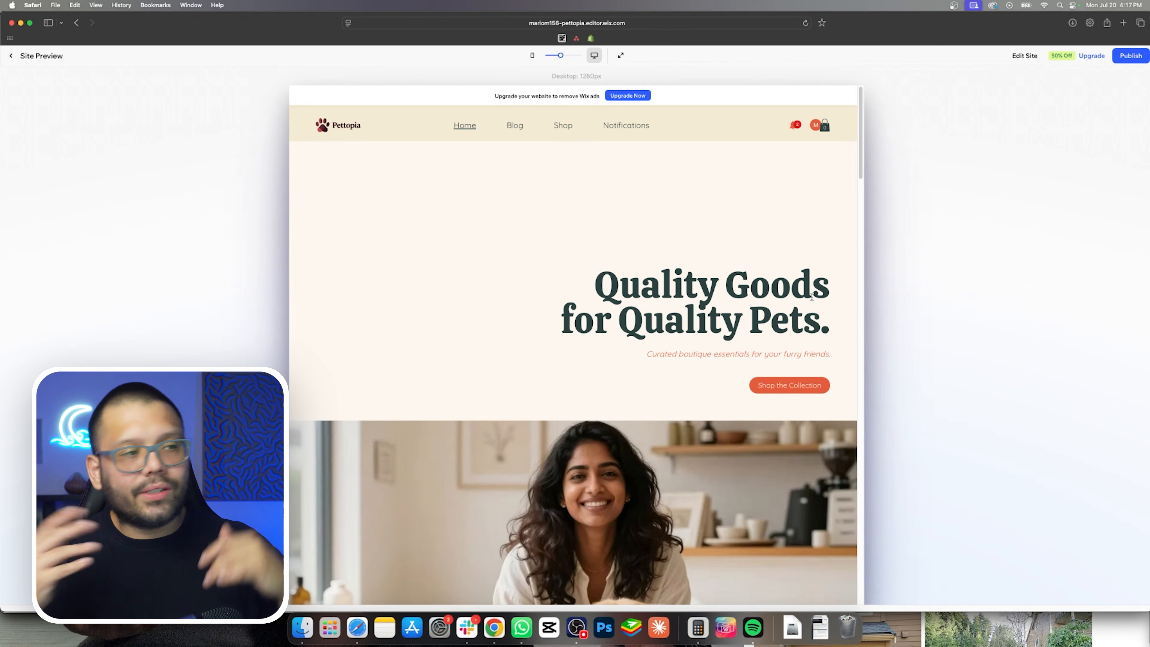
pyautogui.scroll(-15, 798, 363)
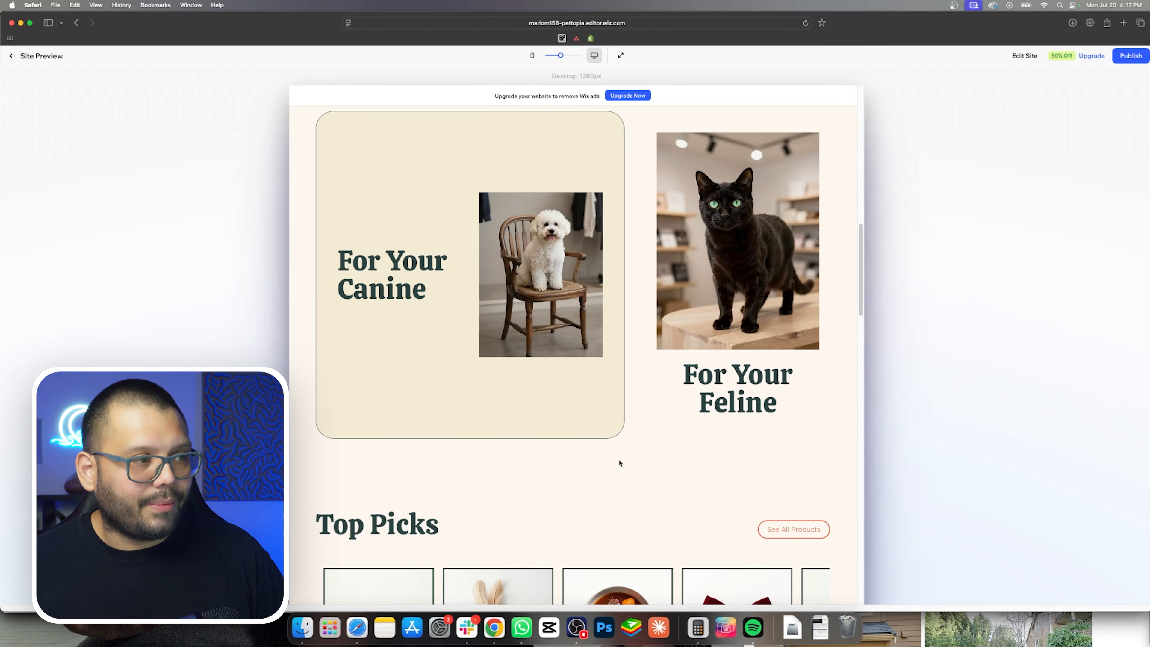
pyautogui.scroll(-5, 622, 465)
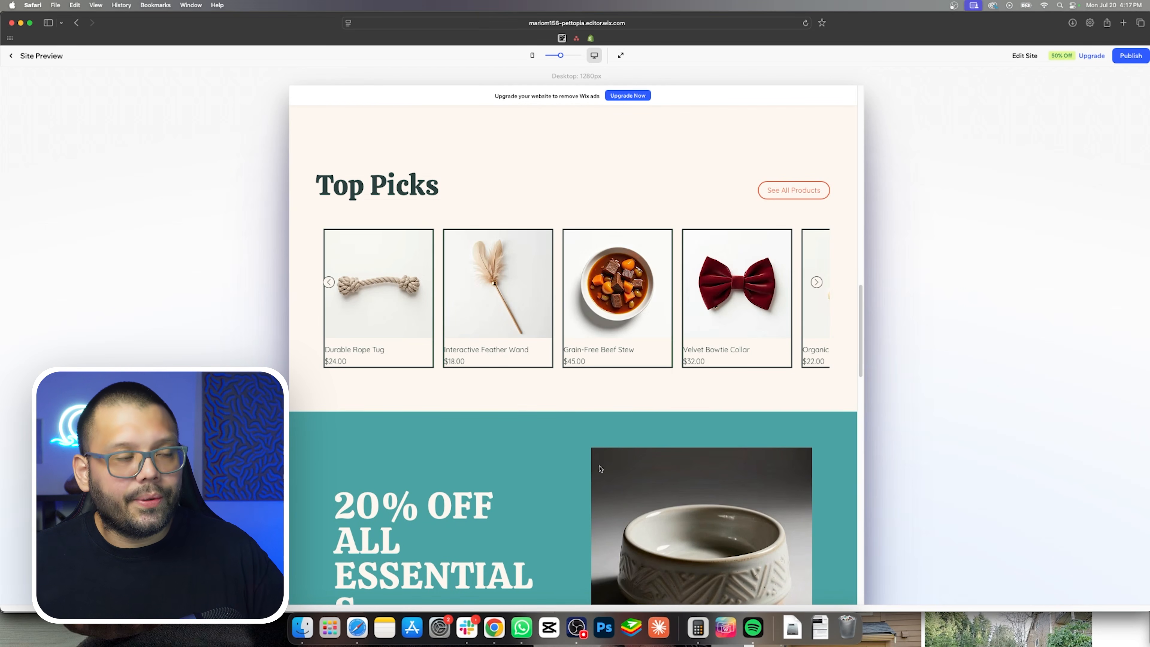
pyautogui.scroll(3, 665, 391)
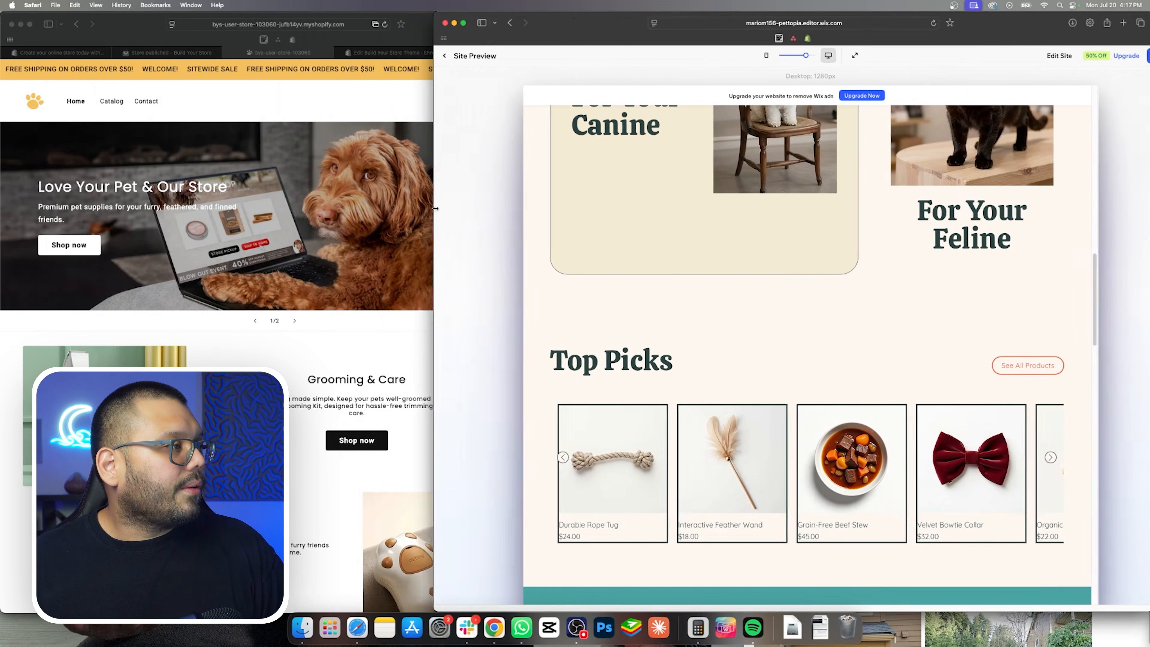
# - Widen the Shopify store window to full width and skim the pet store's homepage from the hero banner through the lower sections
pyautogui.moveTo(435, 208); pyautogui.dragTo(1148, 290)
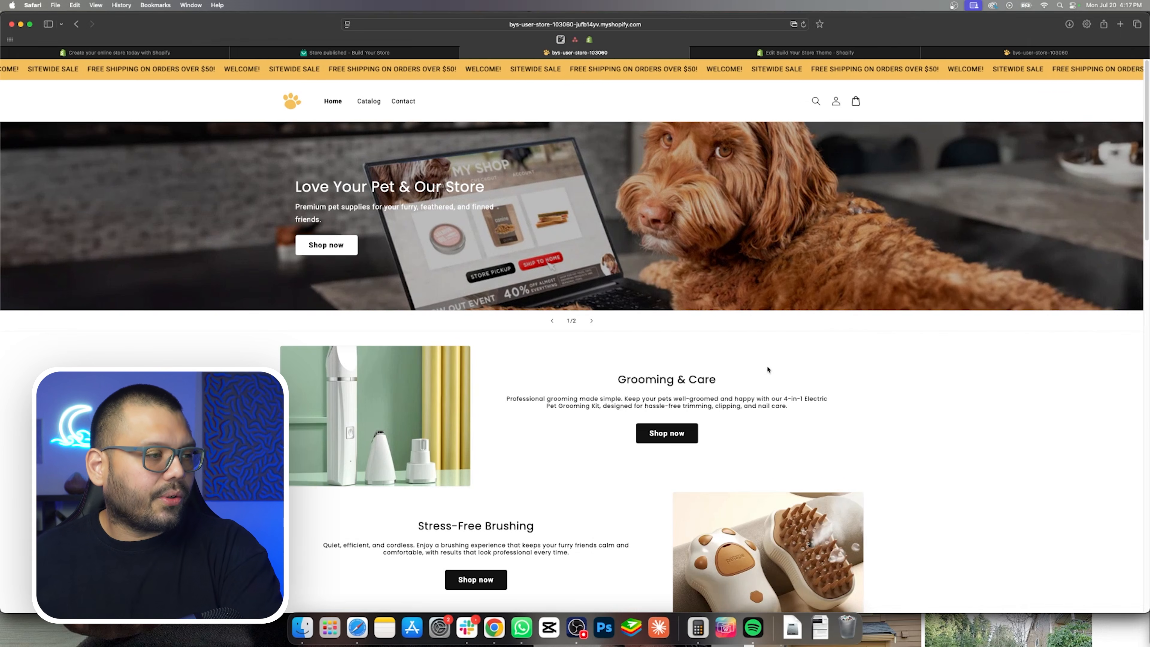
pyautogui.scroll(-5, 745, 425)
pyautogui.scroll(-8, 765, 372)
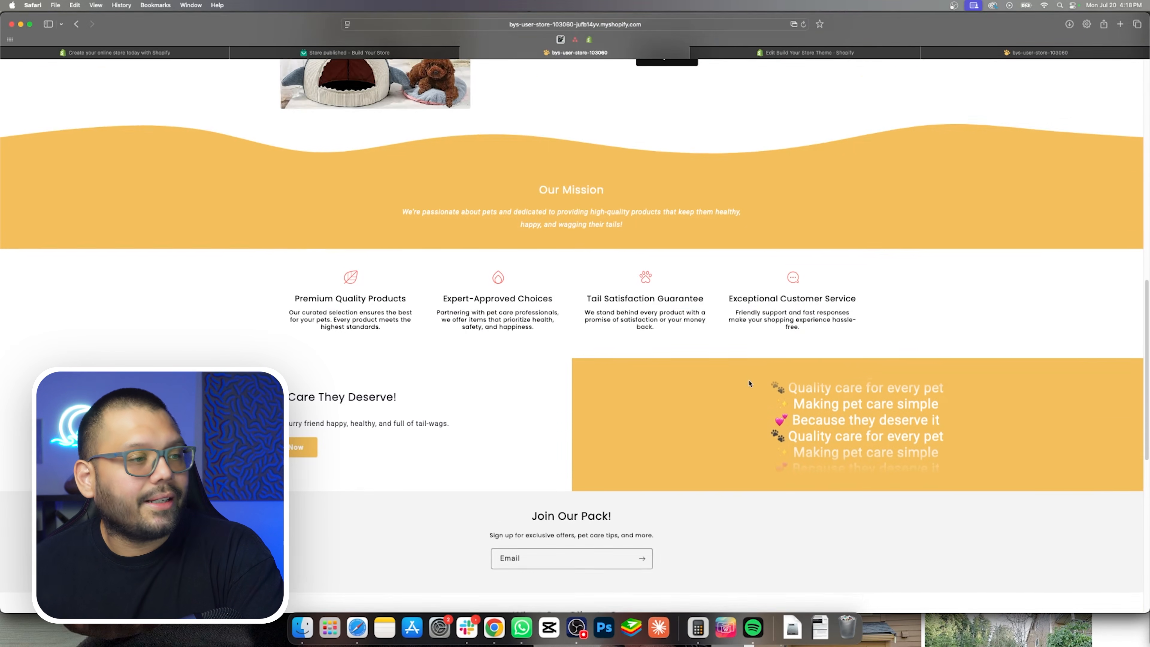
pyautogui.scroll(-3, 755, 390)
pyautogui.scroll(-6, 766, 397)
pyautogui.scroll(6, 886, 399)
pyautogui.scroll(12, 915, 394)
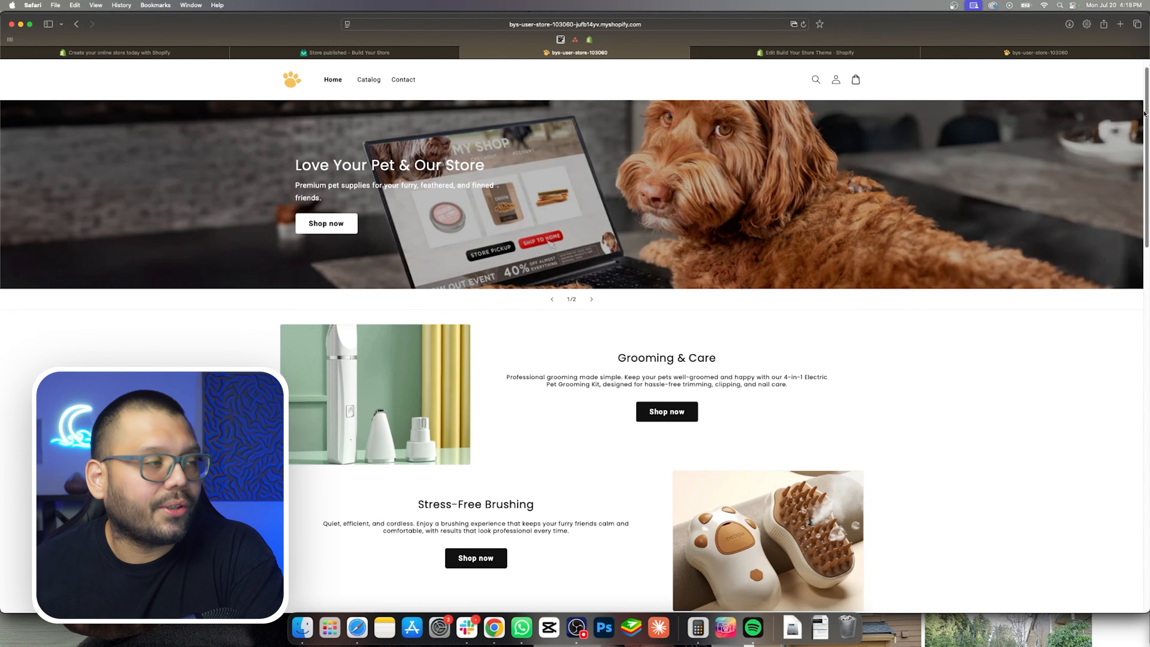
# - Review the homepage's three product feature blocks and the Our Mission section, and return to the hero banner
pyautogui.moveTo(1146, 113); pyautogui.dragTo(1135, 180)
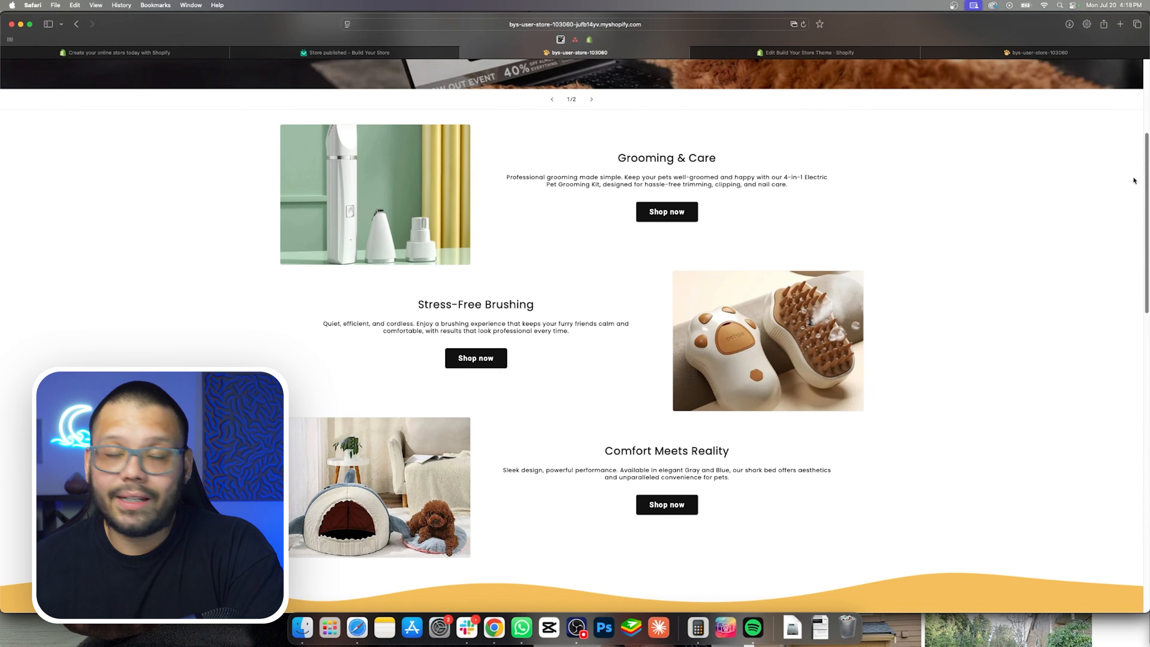
pyautogui.moveTo(1135, 180); pyautogui.dragTo(1139, 322)
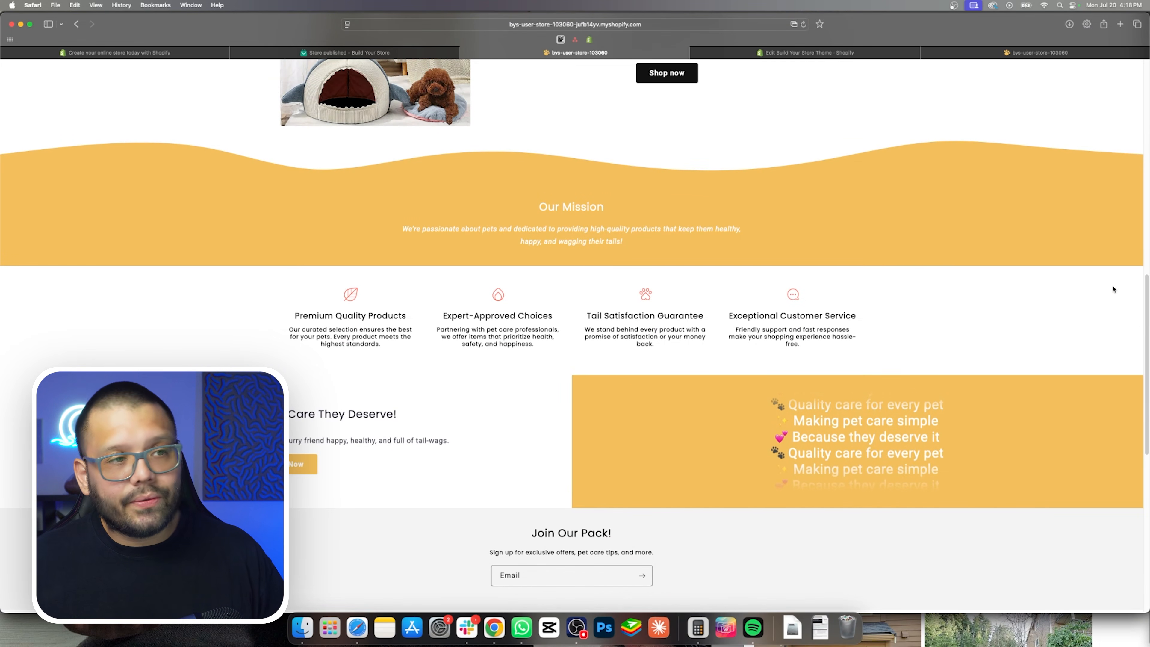
pyautogui.moveTo(1147, 287); pyautogui.dragTo(1147, 290)
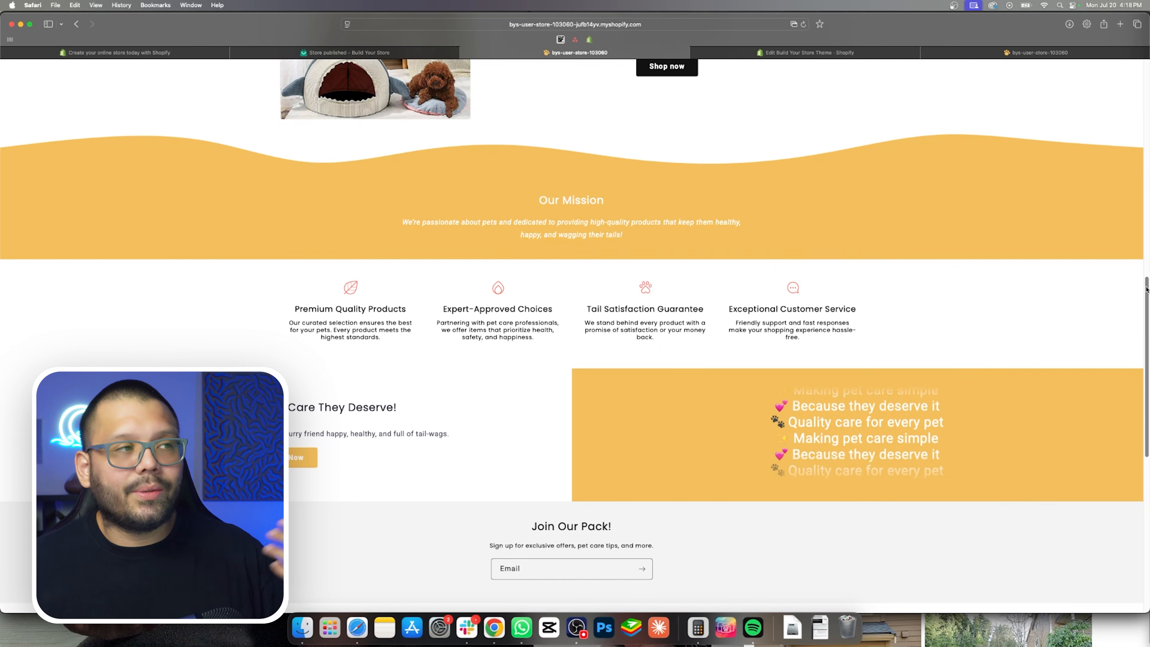
pyautogui.scroll(20, 629, 455)
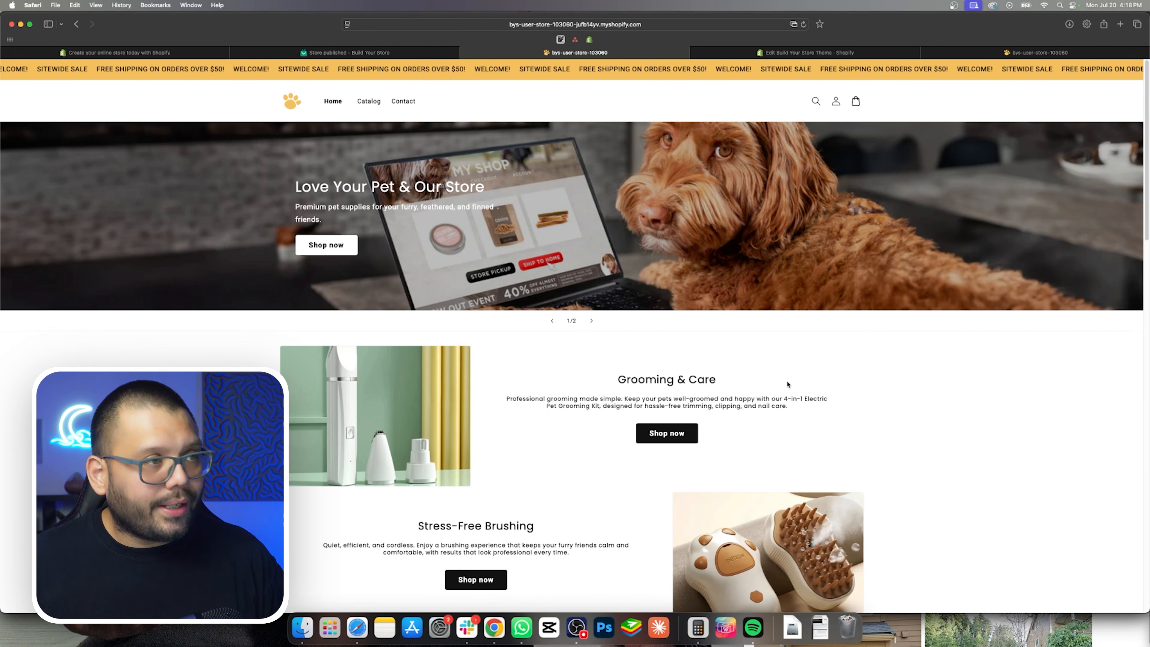
pyautogui.scroll(-5, 788, 385)
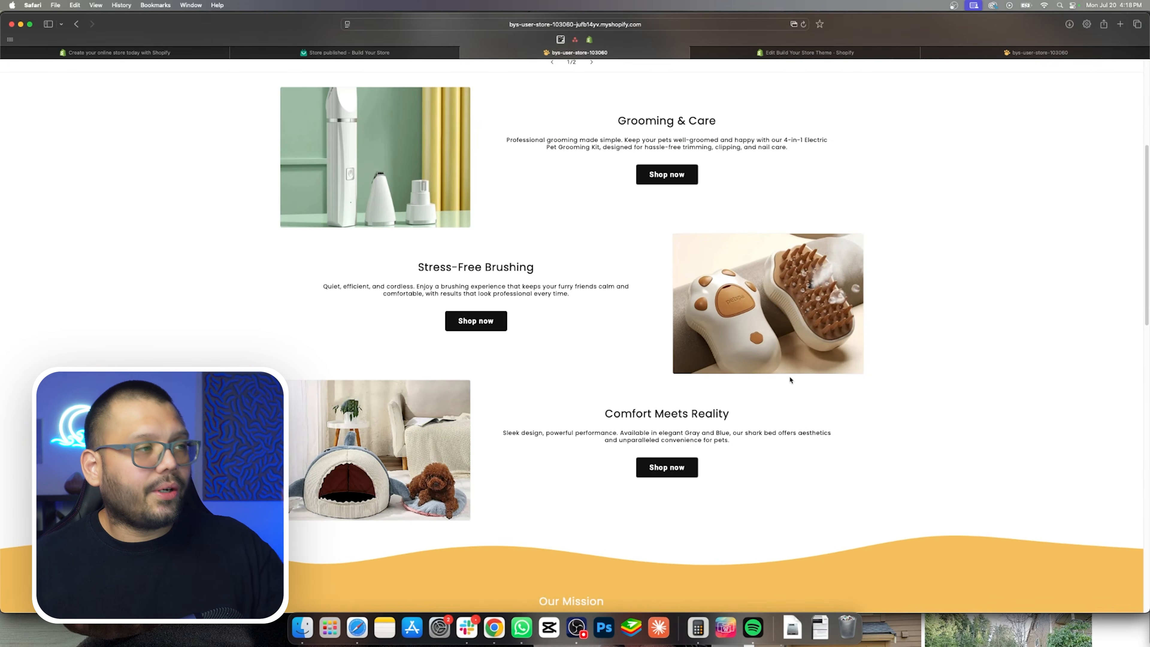
pyautogui.scroll(5, 791, 380)
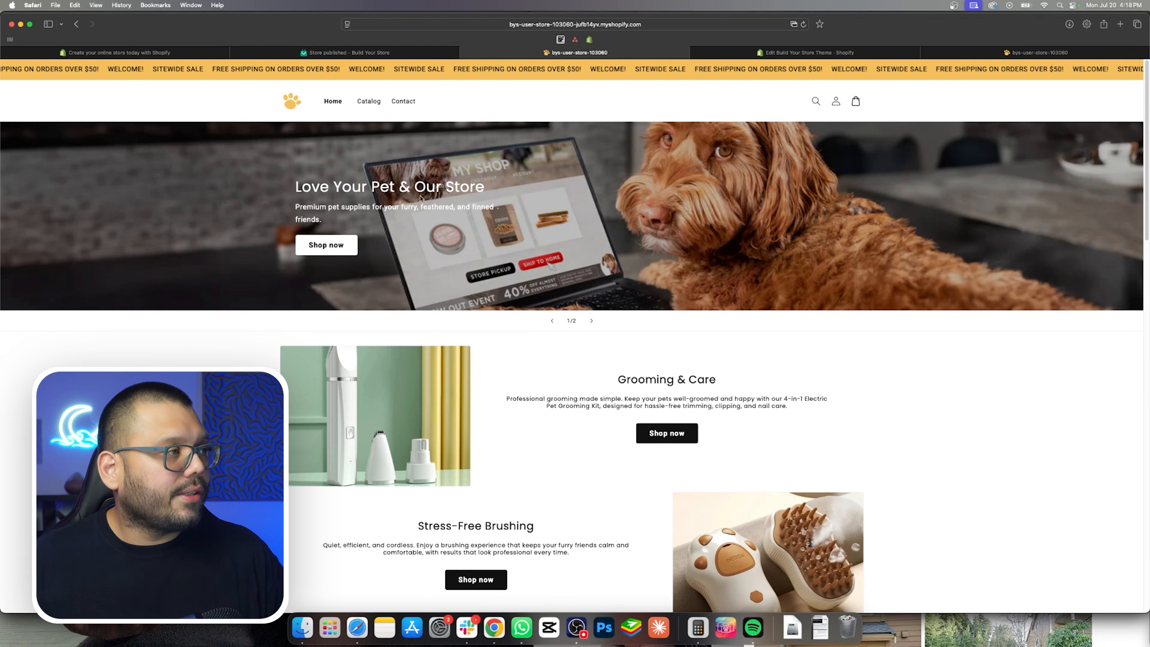
# - Inspect the hero headline "Love Your Pet & Our Store" and advance the slideshow to its second slide
pyautogui.moveTo(297, 188); pyautogui.dragTo(456, 191)
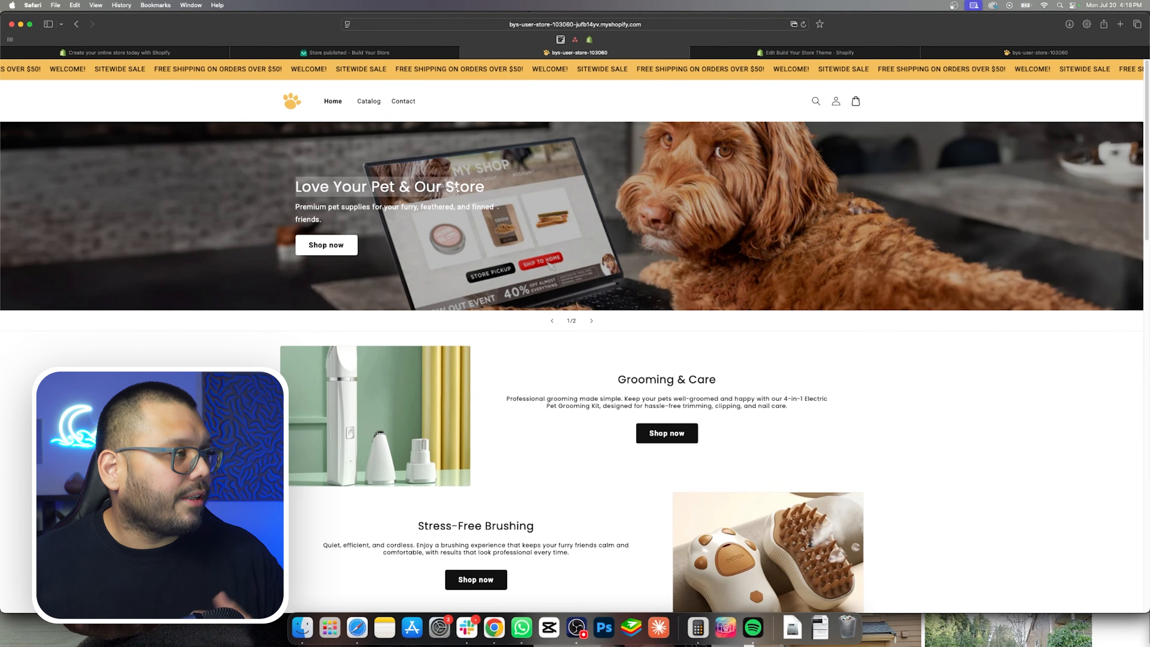
pyautogui.click(504, 200)
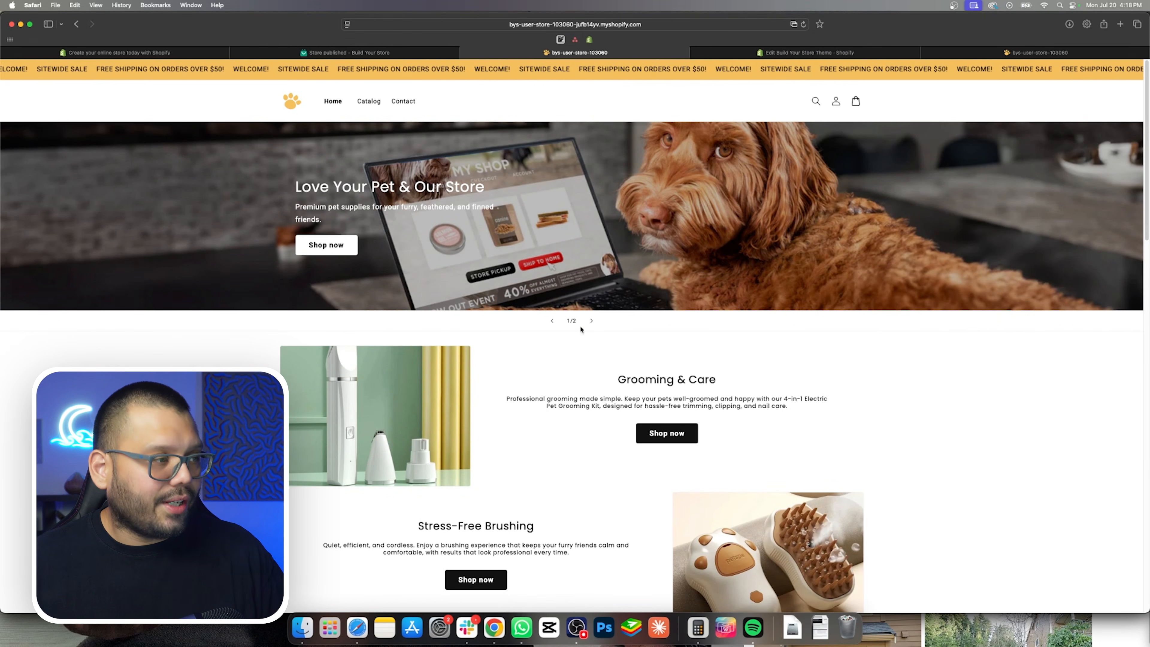
pyautogui.click(590, 321)
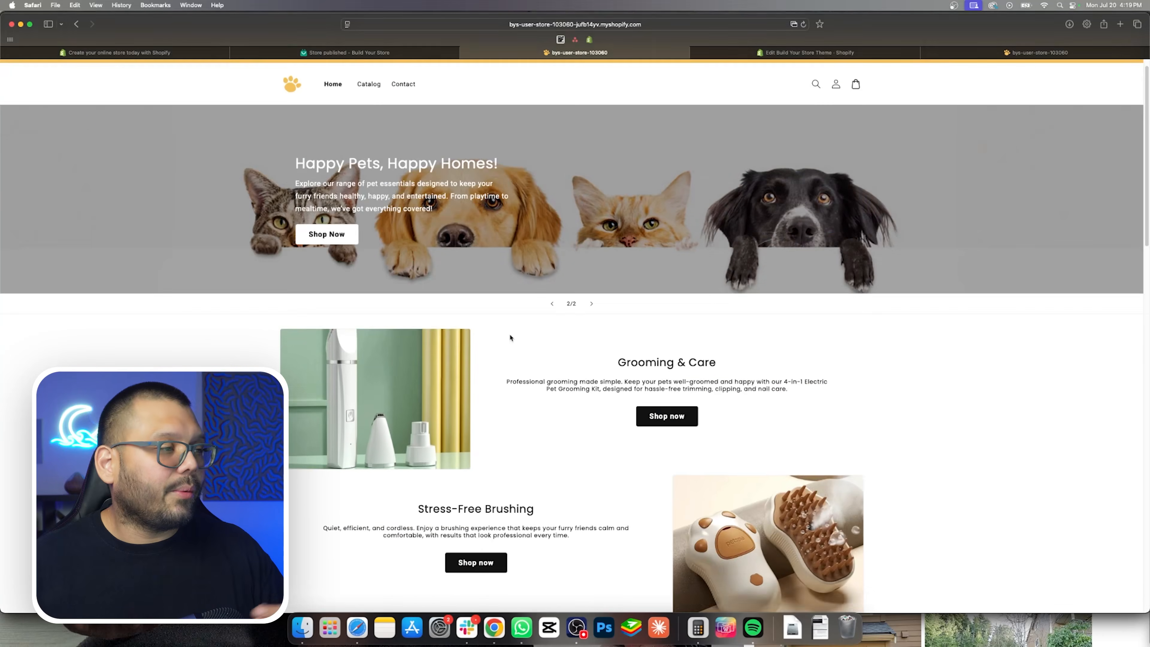
# - Examine the Grooming & Care, Stress-Free Brushing and Comfort Meets Reality product blocks below the second hero slide
pyautogui.scroll(-5, 510, 338)
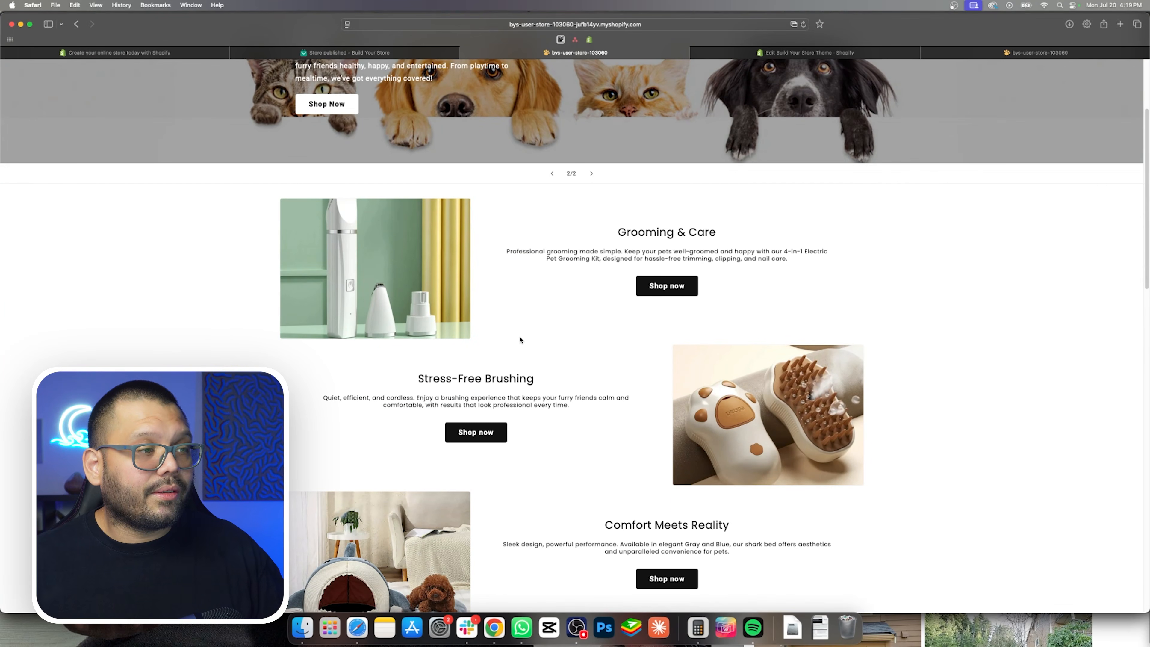
pyautogui.scroll(-1, 598, 342)
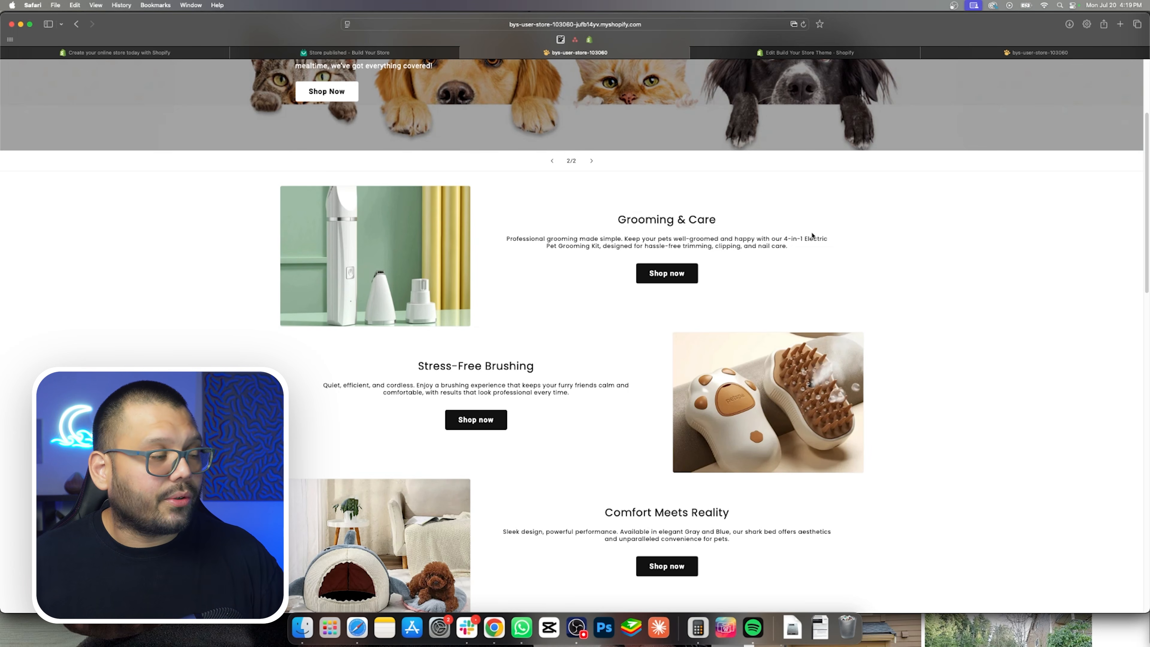
pyautogui.scroll(-3, 595, 394)
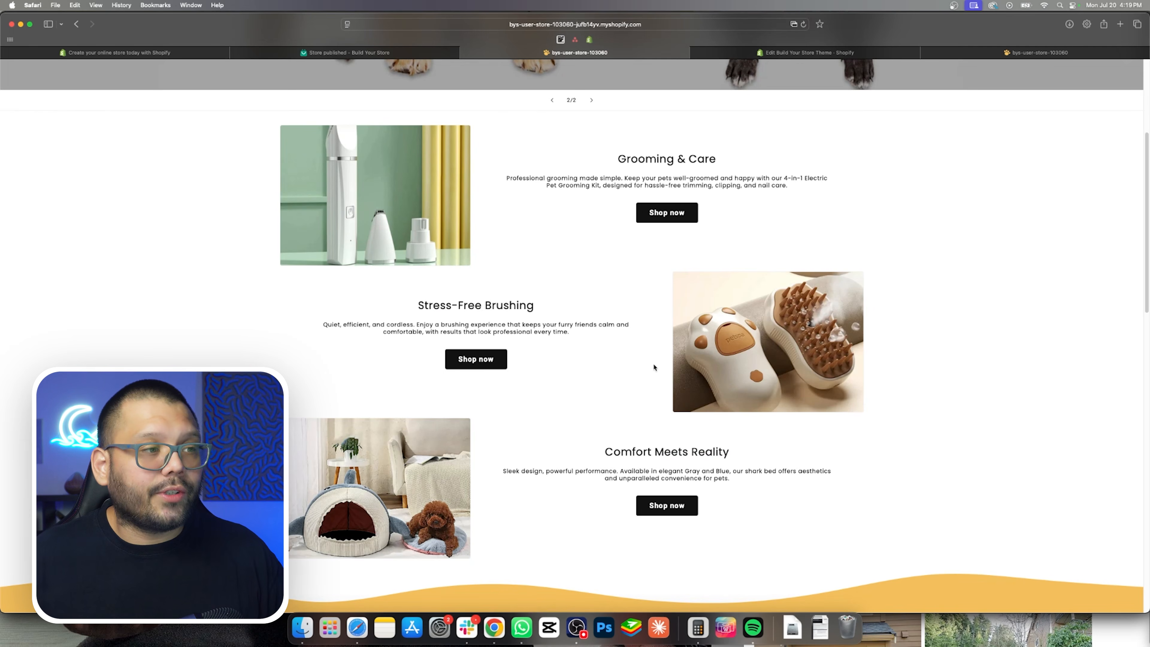
pyautogui.scroll(-3, 649, 381)
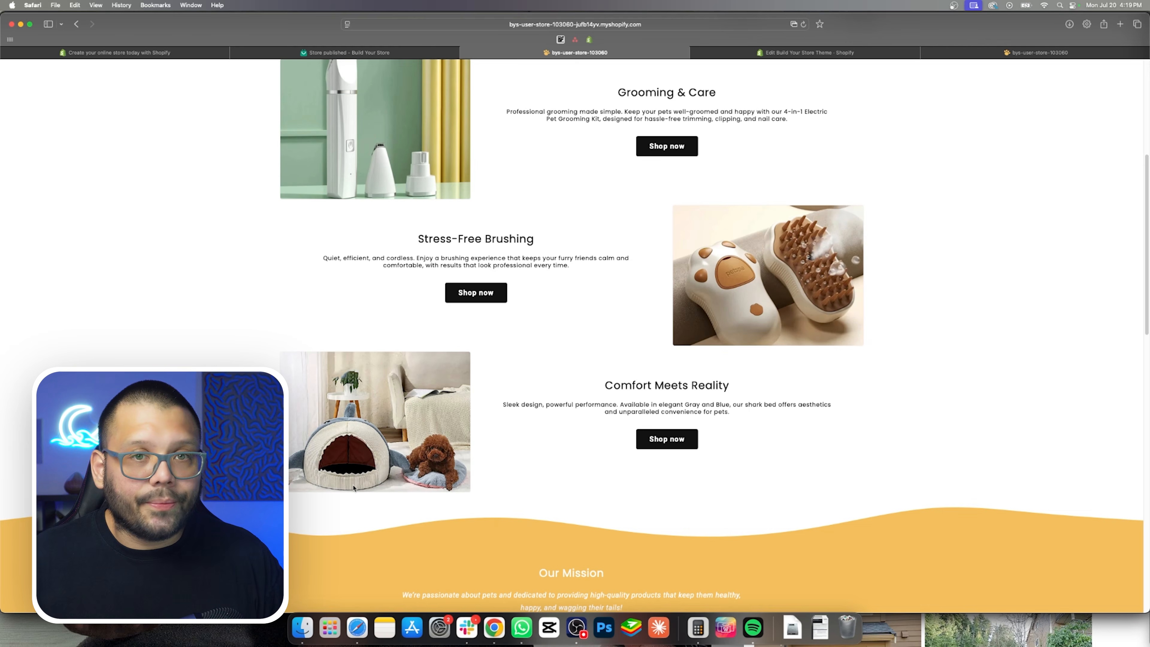
# - Review the homepage's lower sections, from the store benefits and Join Our Pack sign-up to the What Our Clients Say reviews and footer
pyautogui.scroll(-10, 354, 488)
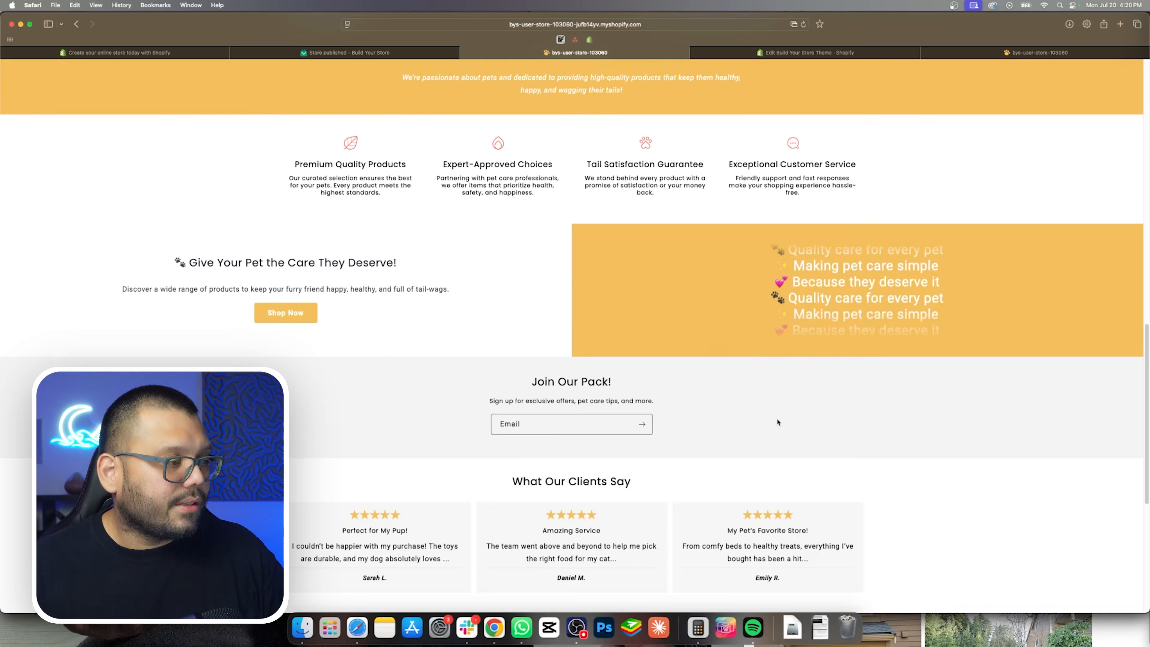
pyautogui.scroll(-6, 784, 326)
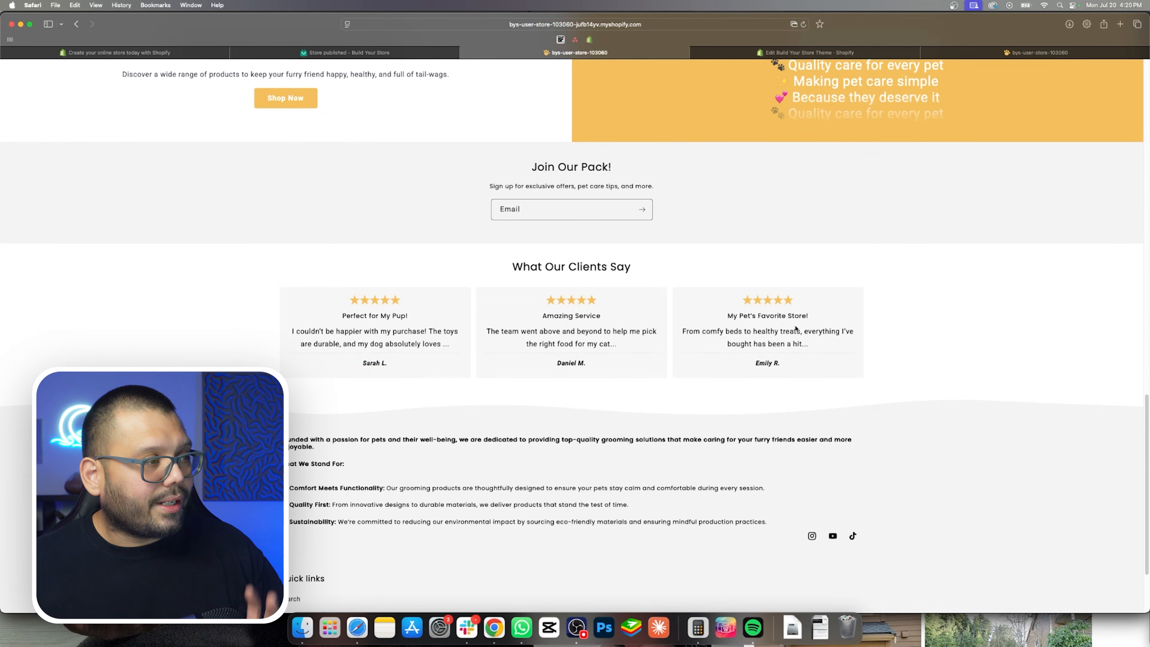
pyautogui.moveTo(799, 300); pyautogui.dragTo(736, 300)
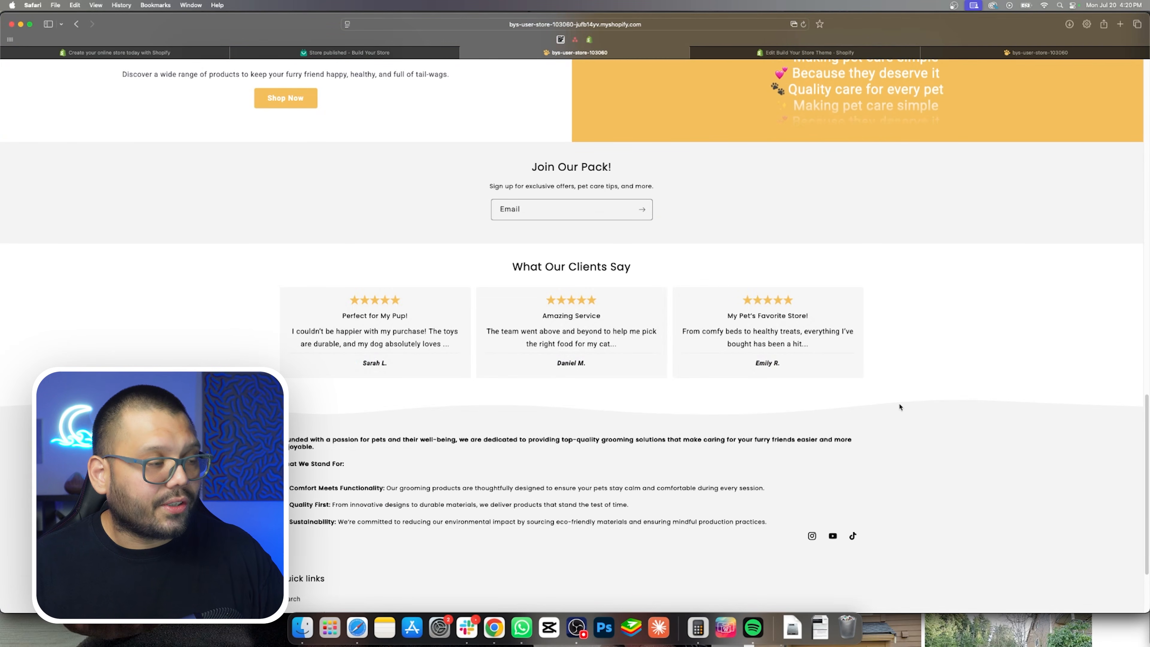
pyautogui.scroll(-3, 654, 449)
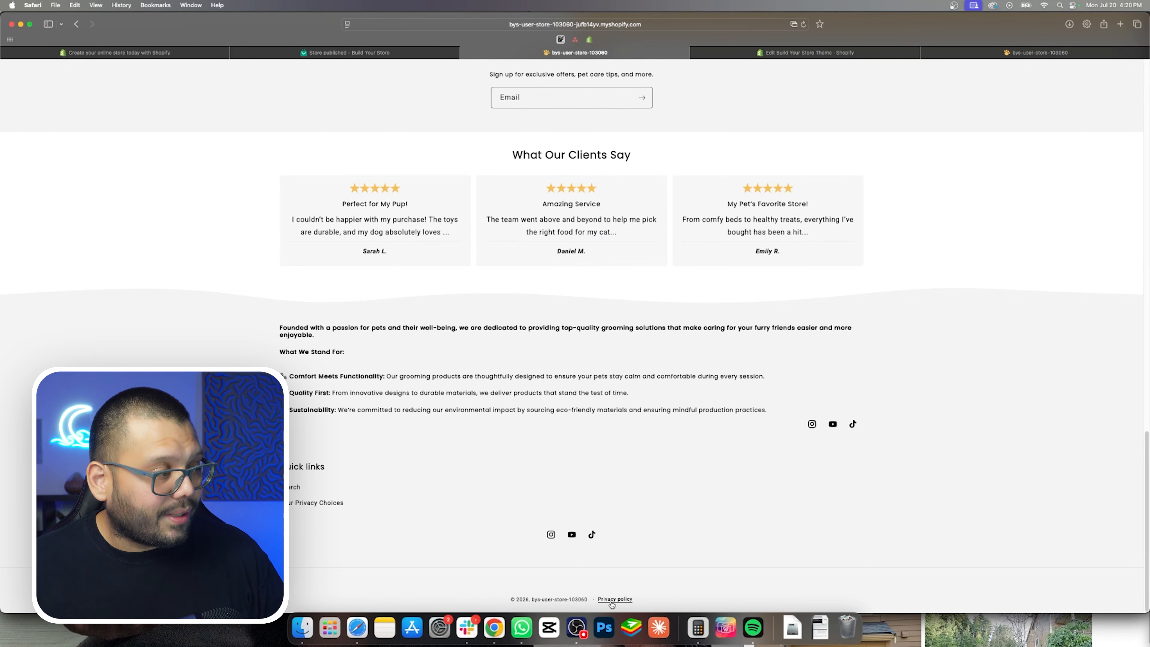
# - Open the store's Your Privacy Choices page from the footer and look through the full Privacy policy page
pyautogui.click(315, 505)
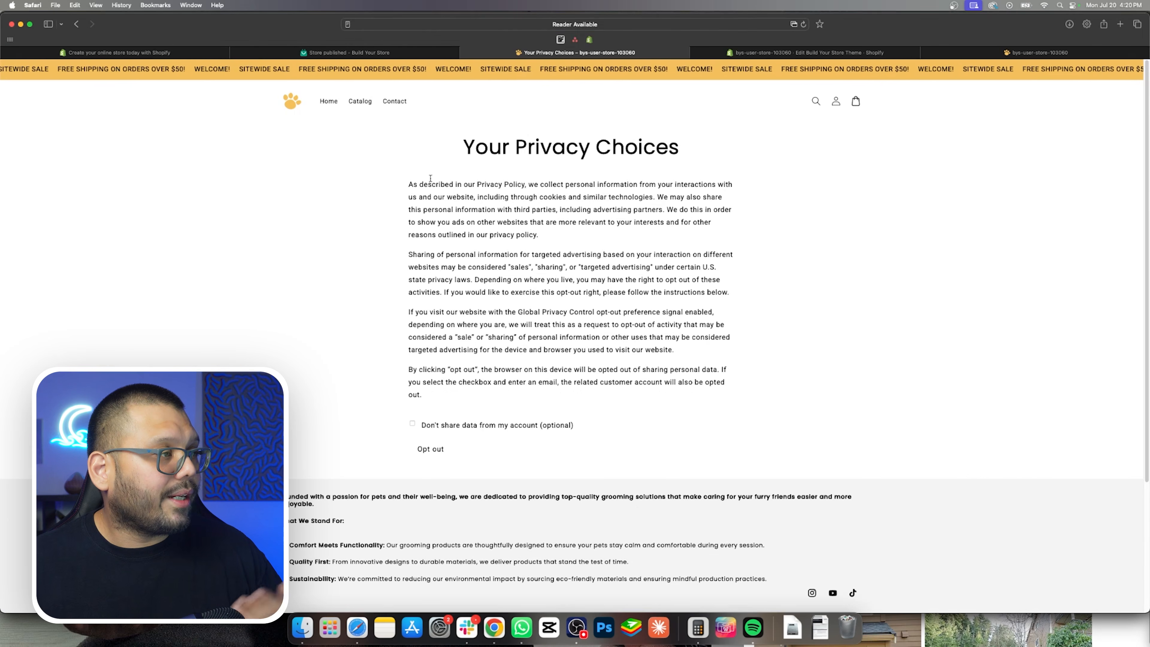
pyautogui.scroll(-4, 559, 479)
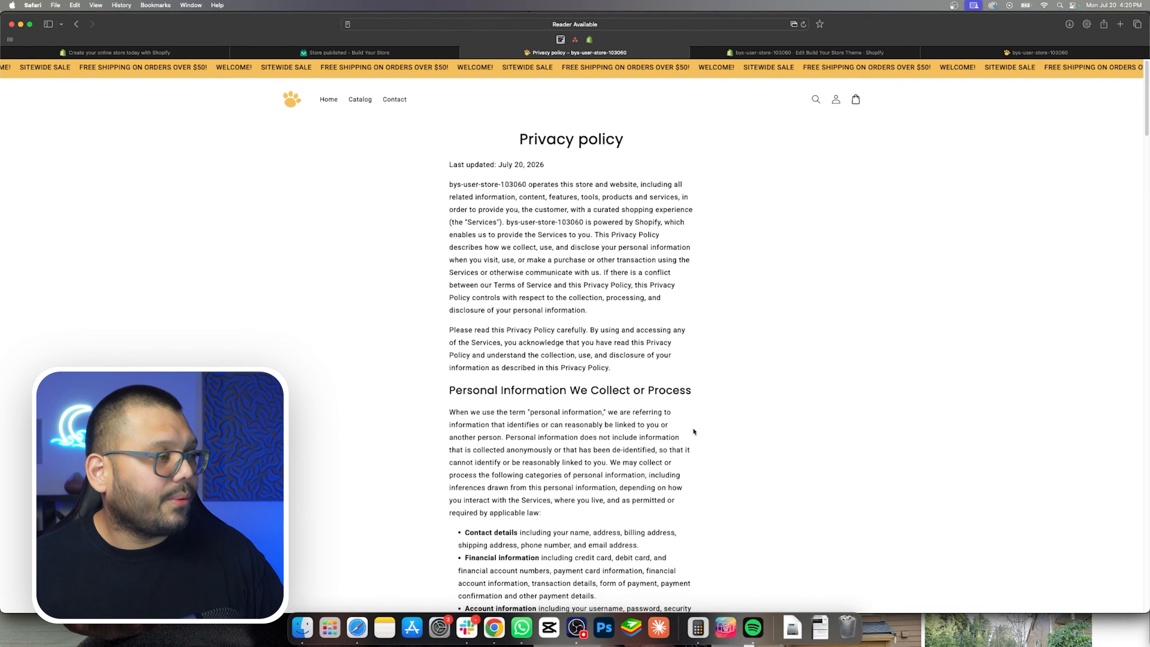
pyautogui.scroll(-10, 691, 432)
pyautogui.scroll(-20, 694, 432)
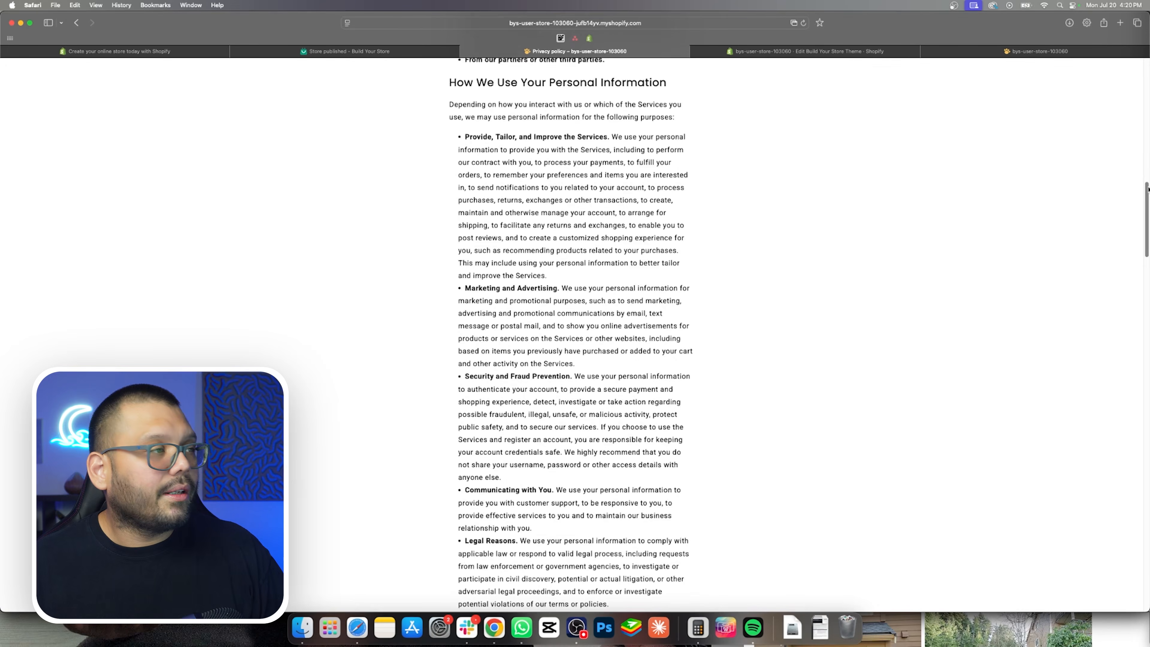
pyautogui.moveTo(1143, 275); pyautogui.dragTo(1148, 402)
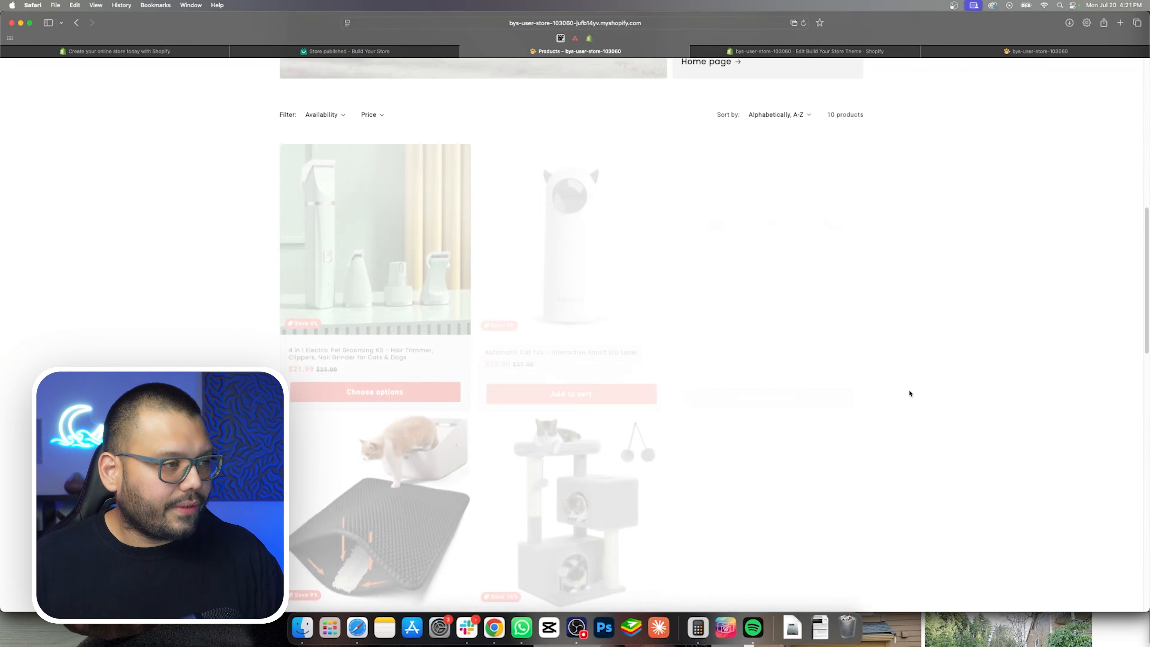
# - Open the Cat Litter Trapping Mat from the product catalog and look over its options and Bundle & Save offers
pyautogui.scroll(-2, 557, 467)
pyautogui.click(398, 453)
pyautogui.scroll(-3, 1006, 386)
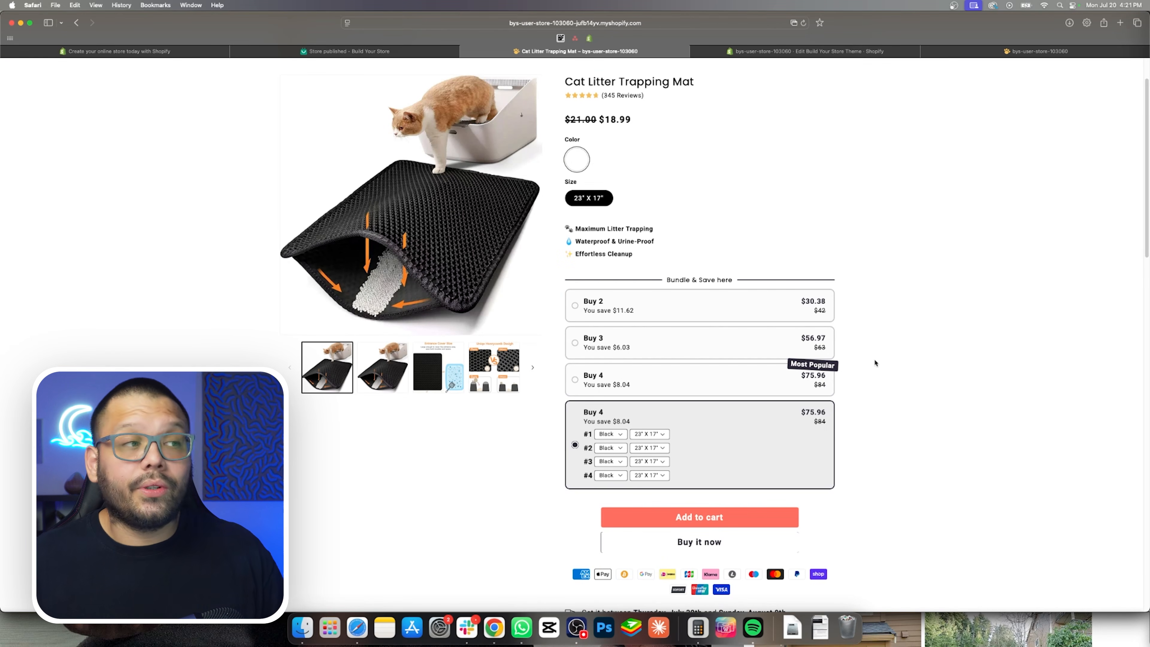
pyautogui.scroll(-10, 906, 359)
pyautogui.scroll(6, 716, 318)
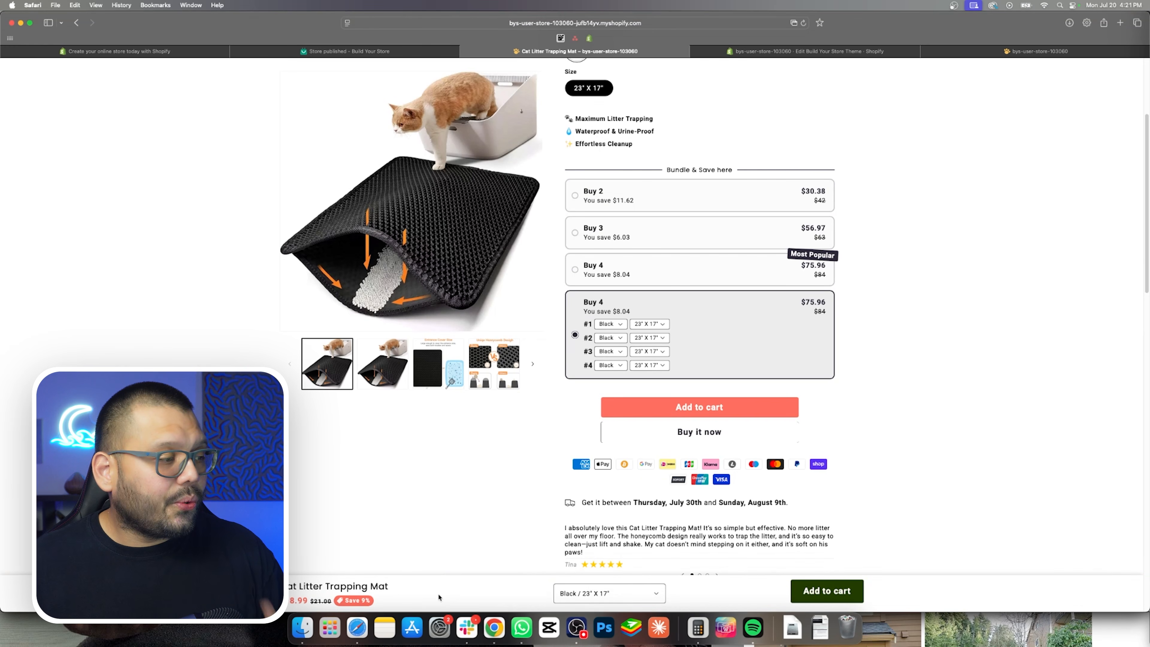
# - Examine the mat page's payment options, delivery estimate, sticky add-to-cart bar, FAQ and highlighted customer review text
pyautogui.scroll(-4, 453, 599)
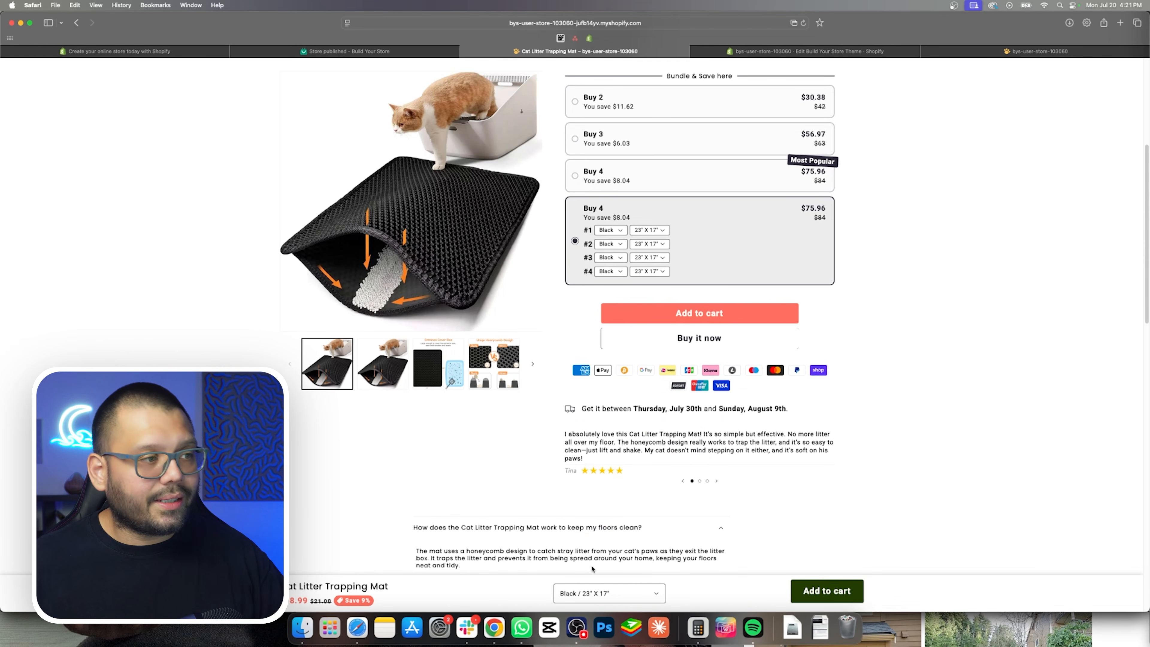
pyautogui.scroll(12, 592, 569)
pyautogui.scroll(-18, 766, 457)
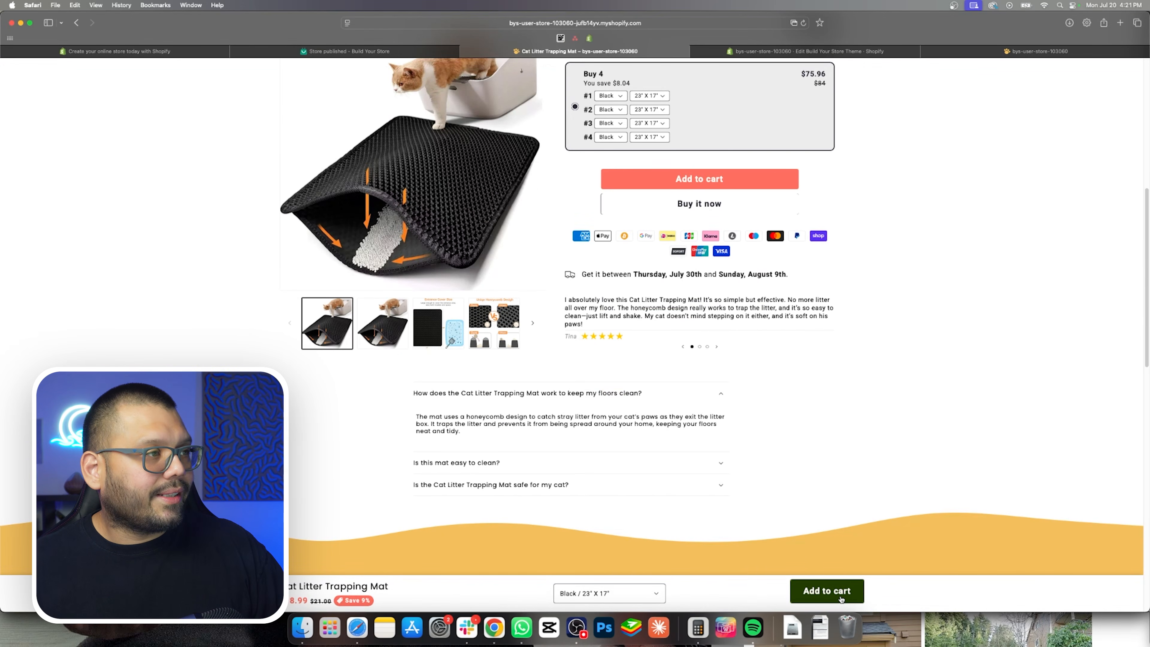
pyautogui.scroll(-7, 835, 361)
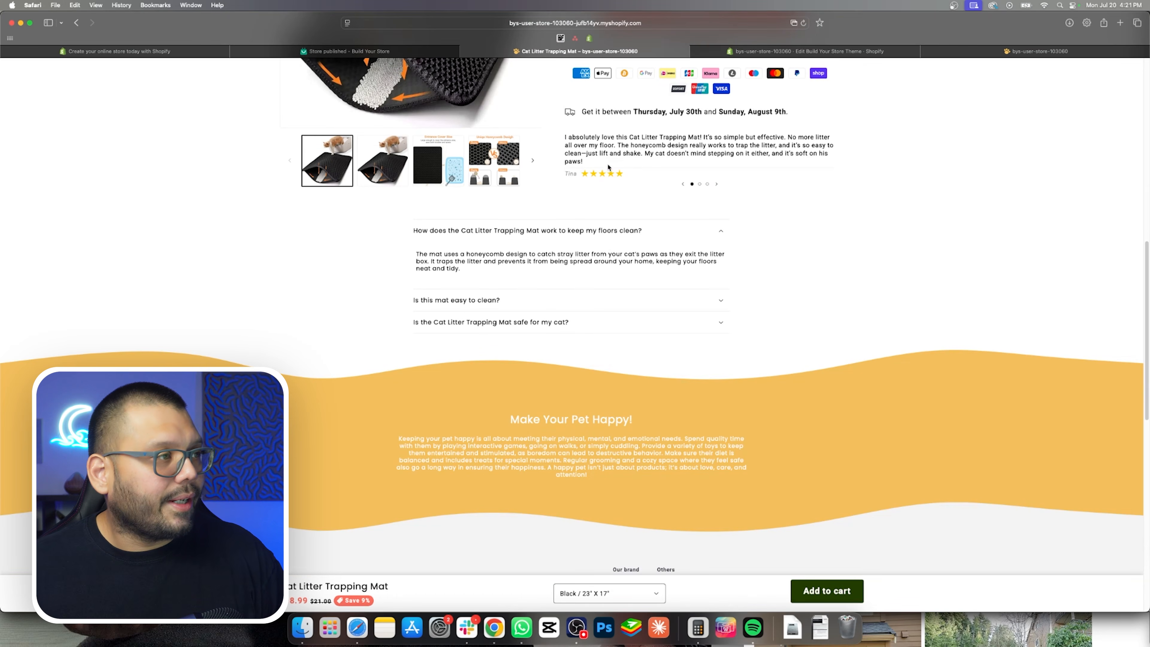
pyautogui.moveTo(662, 138); pyautogui.dragTo(735, 155)
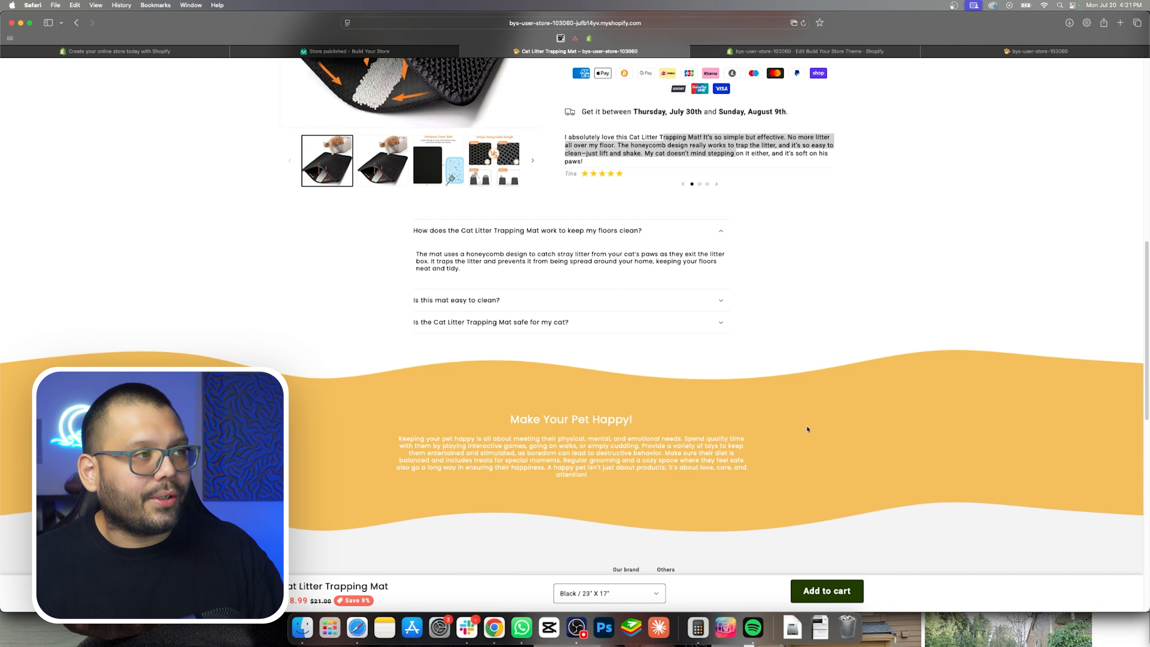
# - Review the product page's Make Your Pet Happy, brand comparison and customer feedback sections, and switch to Chrome
pyautogui.scroll(12, 817, 402)
pyautogui.scroll(-16, 738, 310)
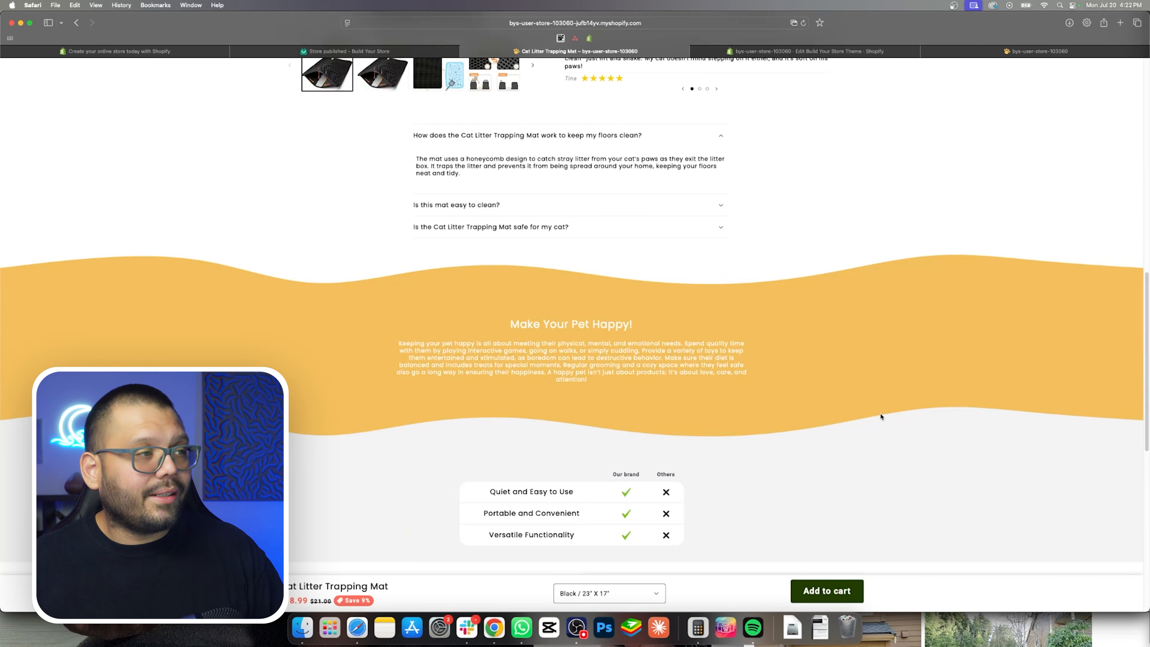
pyautogui.scroll(-20, 881, 416)
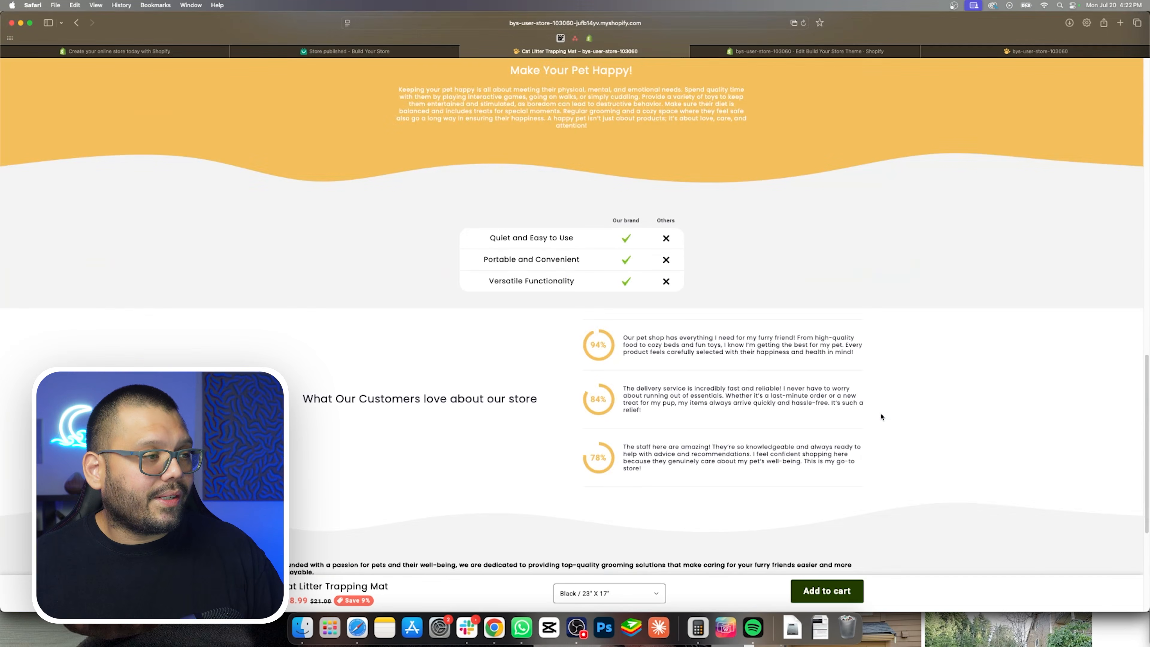
pyautogui.scroll(20, 888, 418)
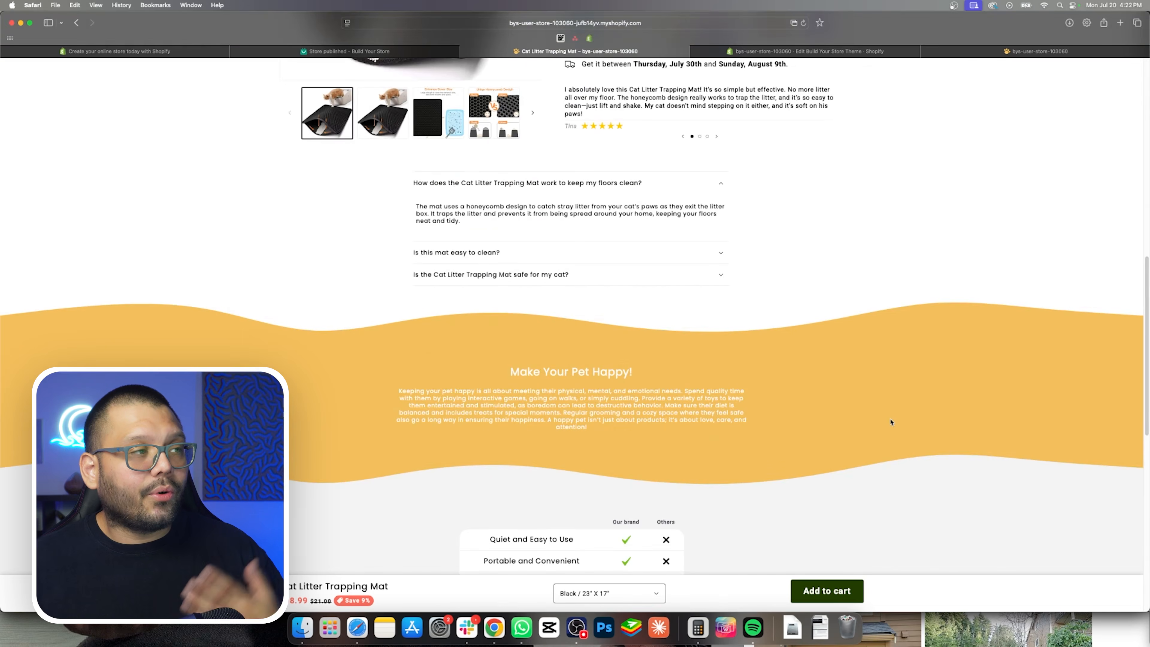
pyautogui.scroll(3, 939, 429)
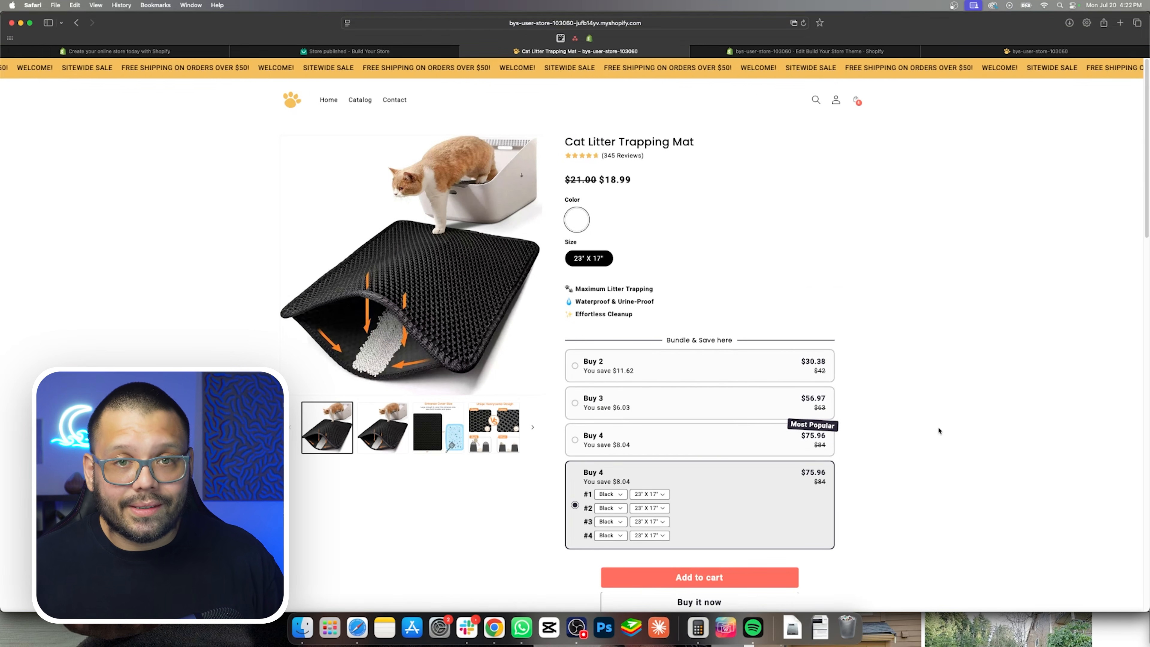
pyautogui.press('super+Tab')
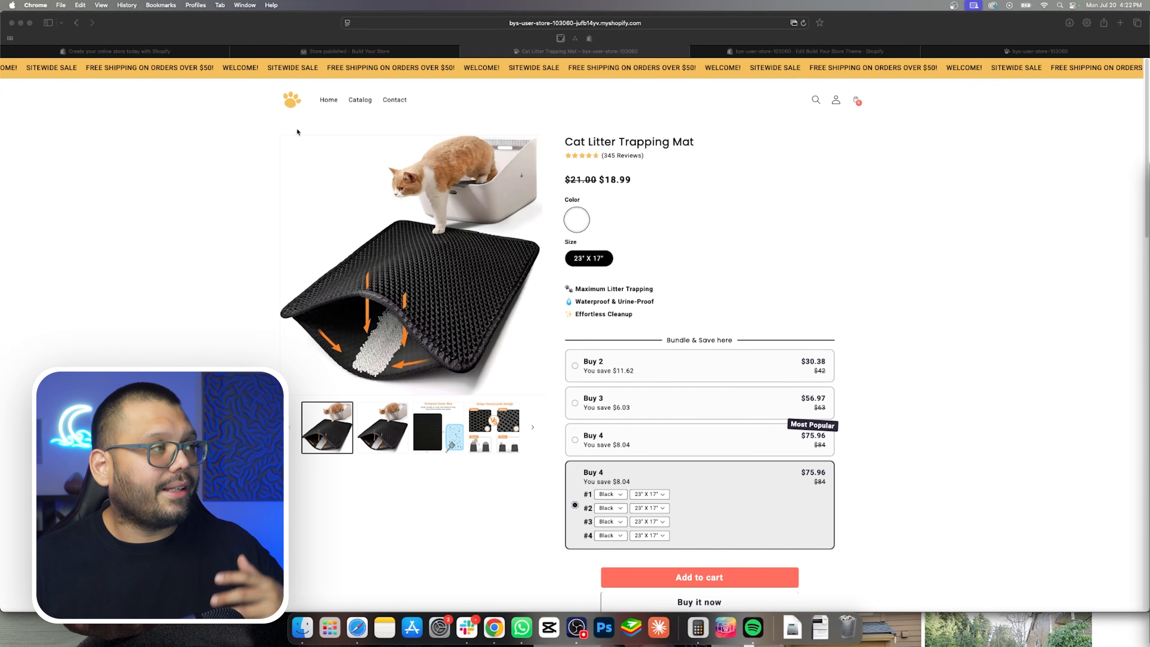
# - Return to the Shopify store's home page and compare its hero banner side by side with the Pettopia site's hero section in Wix
pyautogui.click(295, 102)
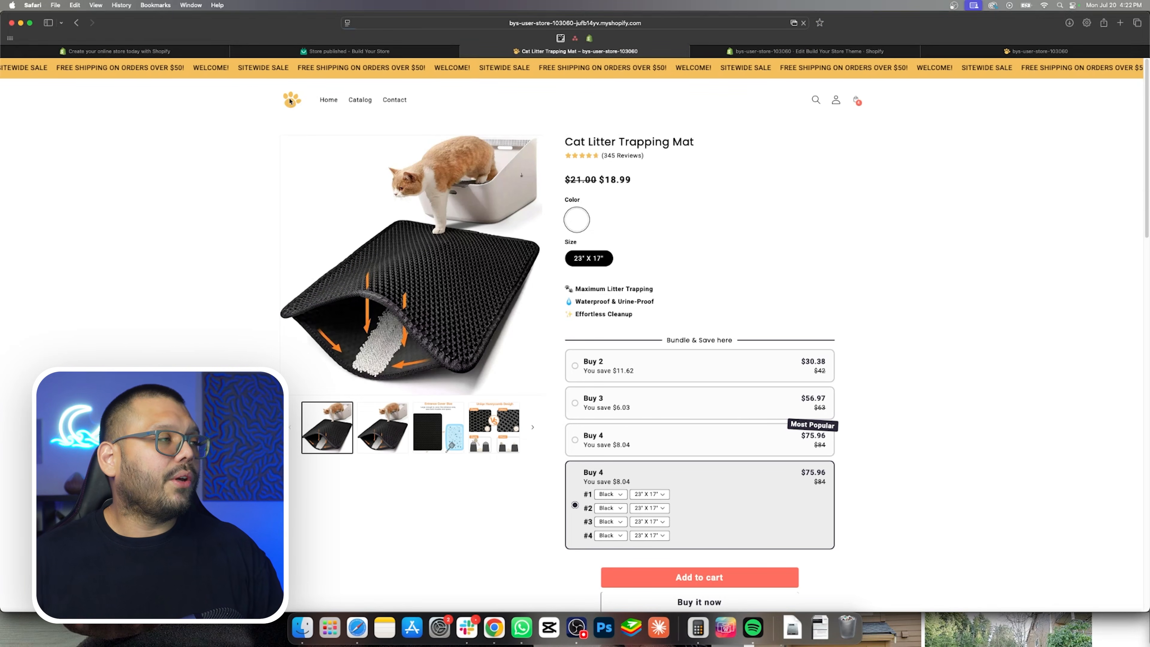
pyautogui.click(290, 102)
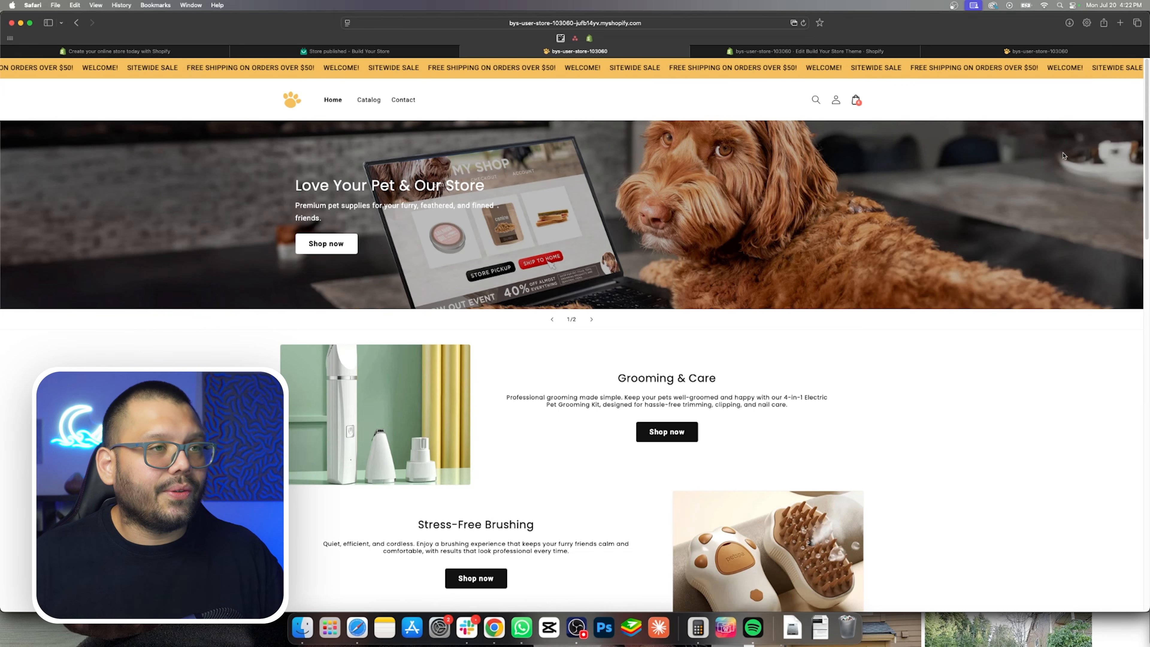
pyautogui.moveTo(1148, 79); pyautogui.dragTo(536, 126)
pyautogui.click(1025, 56)
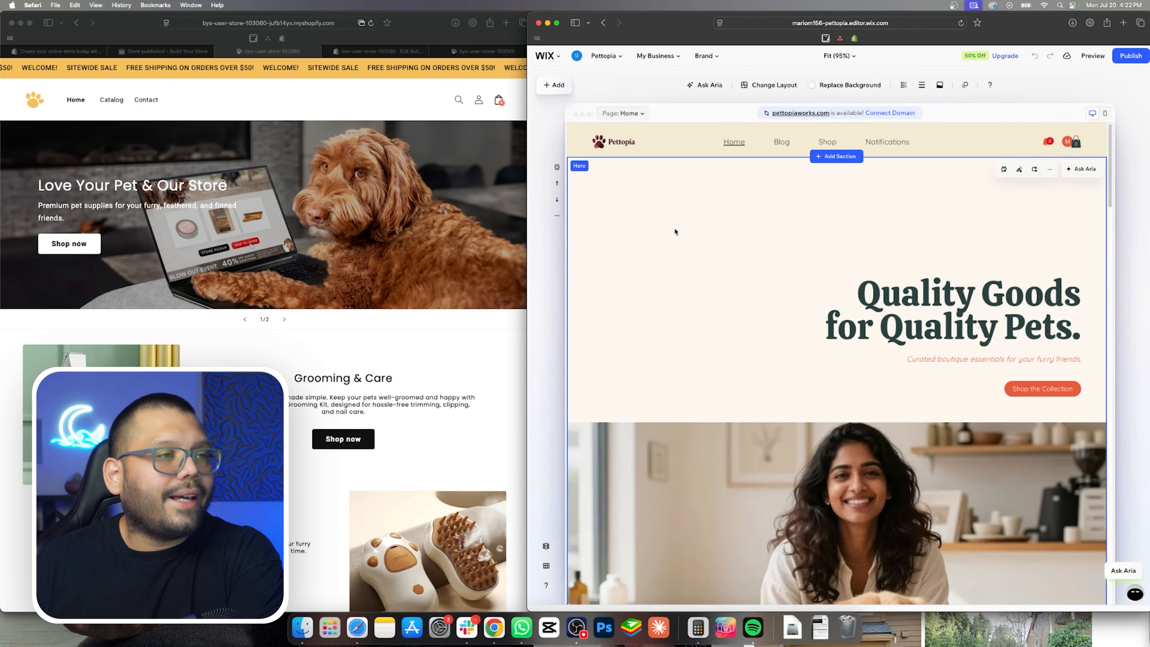
pyautogui.scroll(-1, 950, 356)
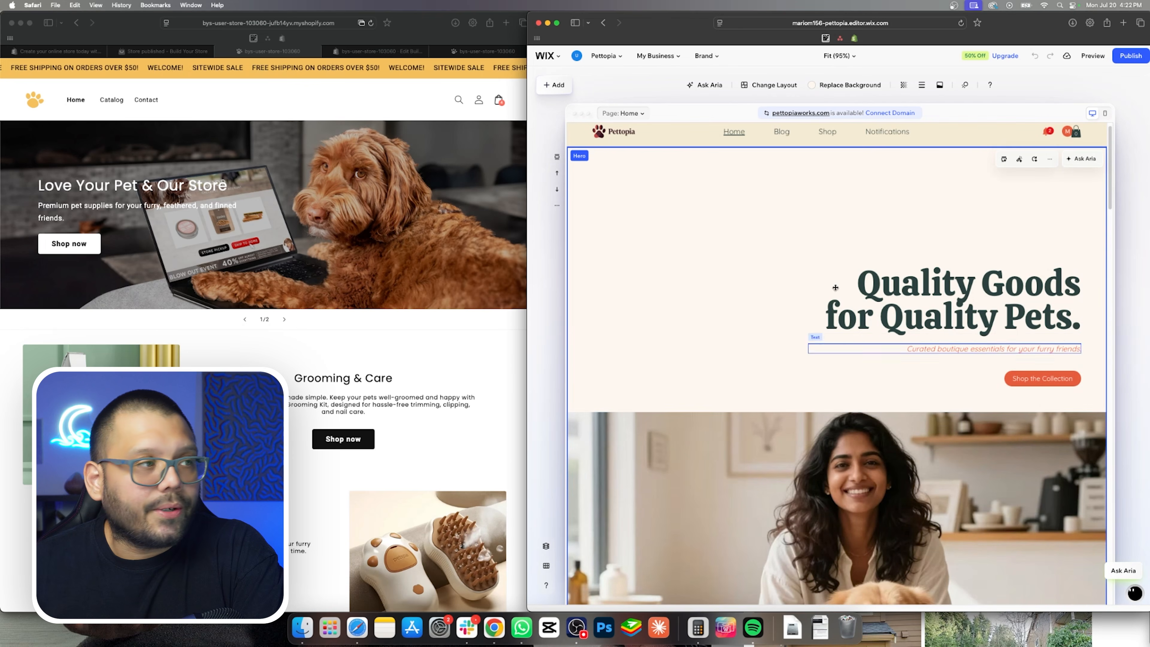
pyautogui.scroll(-5, 668, 297)
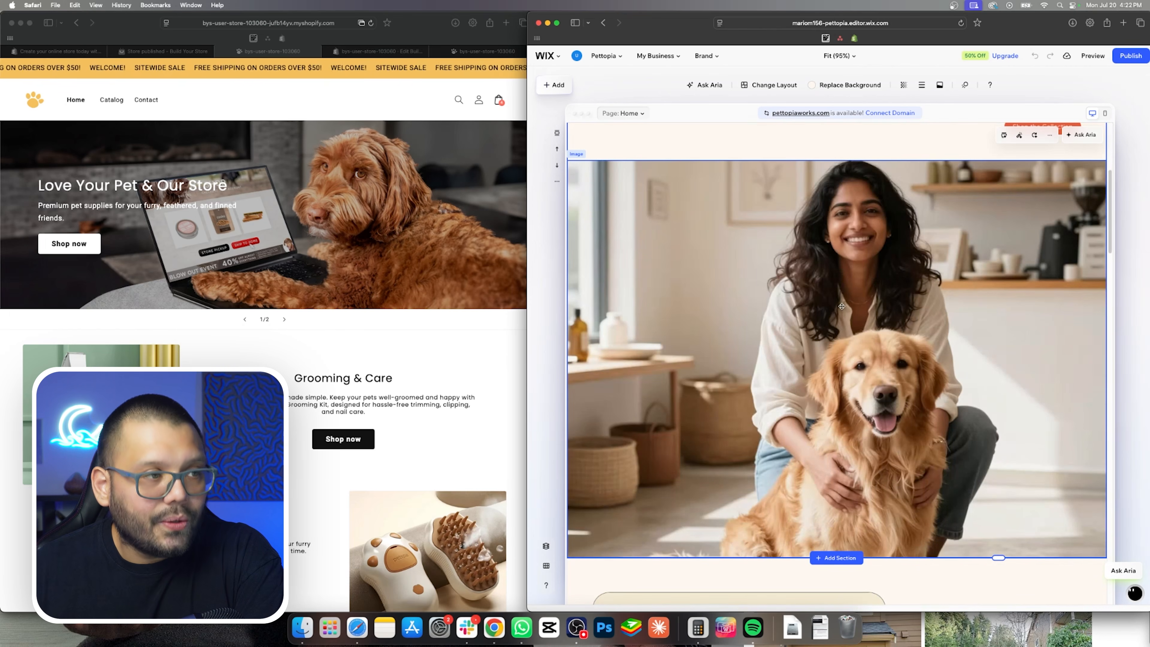
pyautogui.scroll(4, 1082, 454)
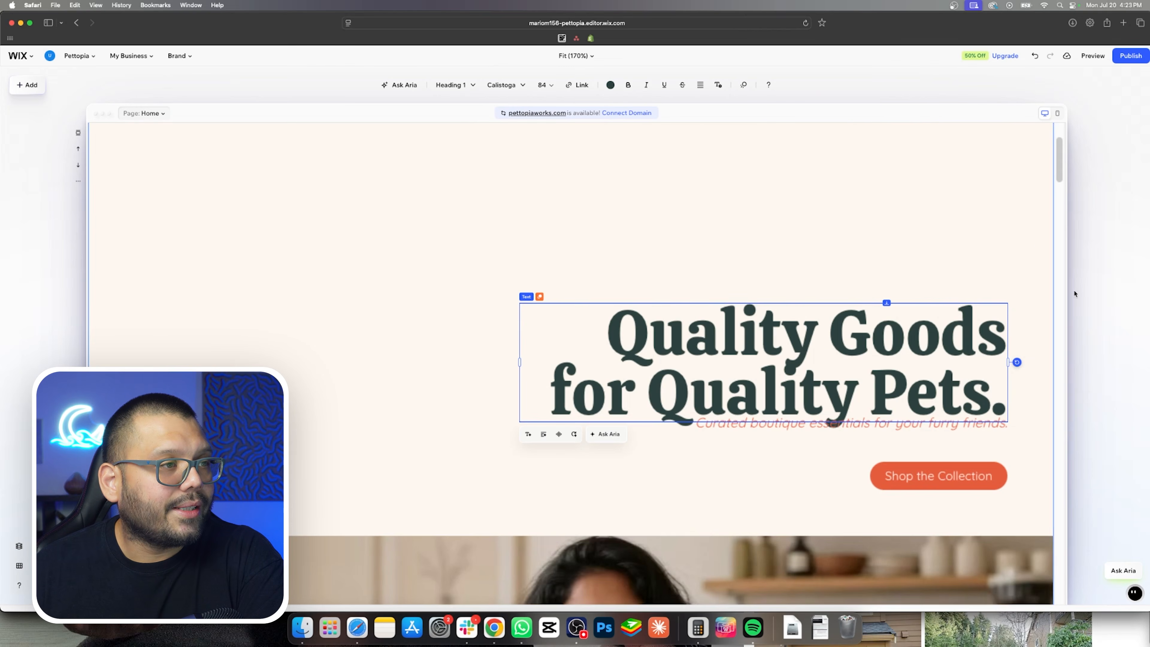
# - Bring the hero headline "Quality Goods for Quality Pets." forward in the layer order and move it down onto the photo of the woman and dog
pyautogui.scroll(-4, 1037, 244)
pyautogui.scroll(4, 892, 198)
pyautogui.rightClick(682, 240)
pyautogui.moveTo(724, 357)
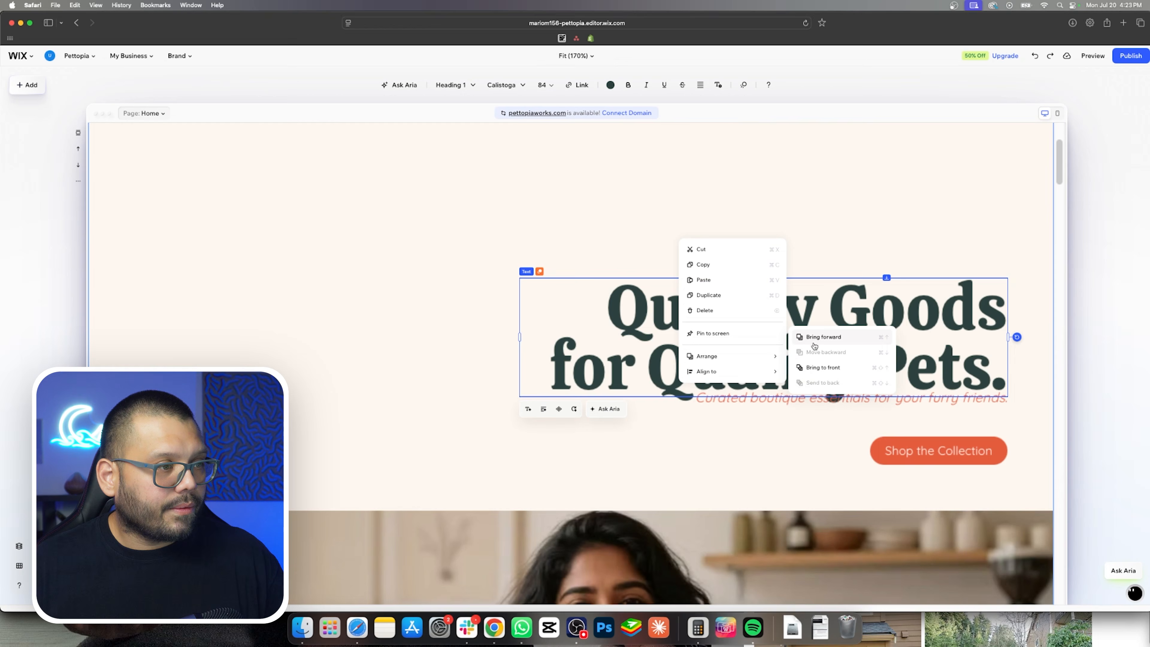
pyautogui.click(855, 338)
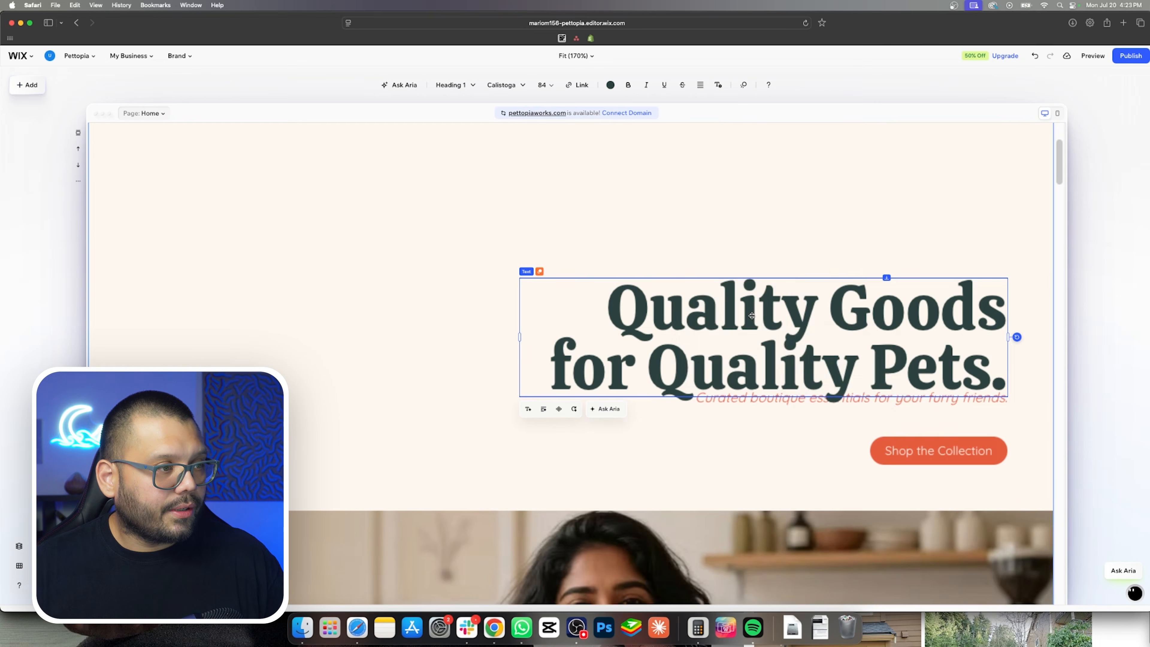
pyautogui.scroll(-4, 752, 317)
pyautogui.moveTo(880, 188); pyautogui.dragTo(860, 526)
pyautogui.scroll(-1, 314, 395)
# - Set the photo of the woman and dog as the hero section's background and check how the section looks
pyautogui.click(315, 395)
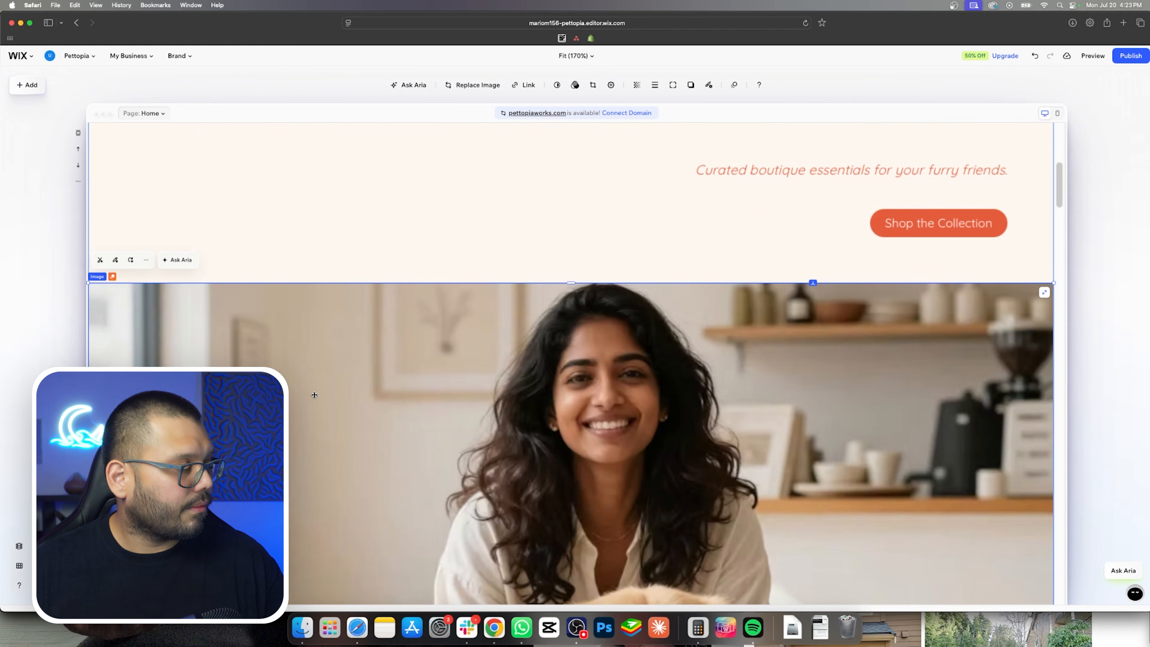
pyautogui.rightClick(314, 395)
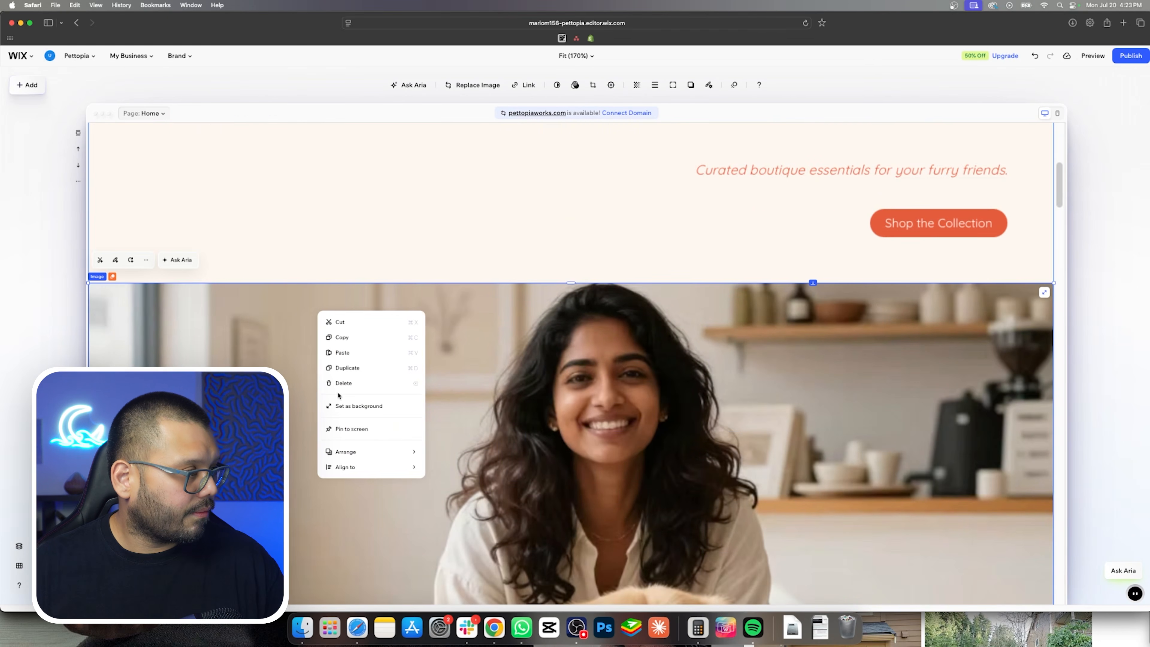
pyautogui.click(365, 406)
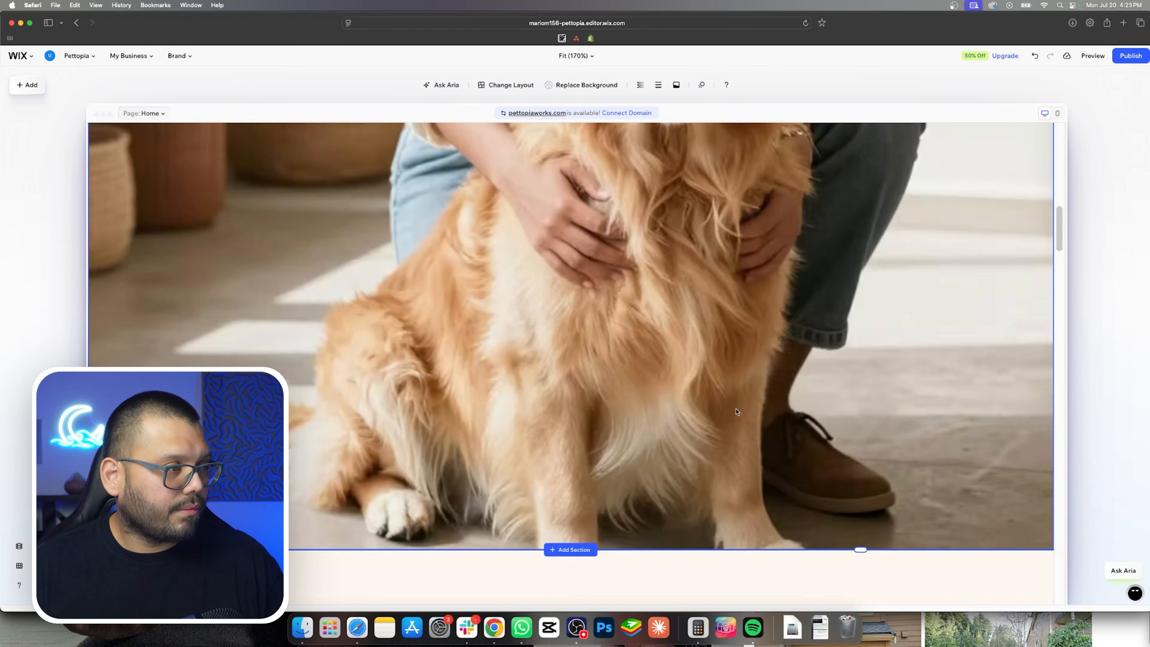
pyautogui.scroll(3, 735, 410)
pyautogui.scroll(-6, 736, 411)
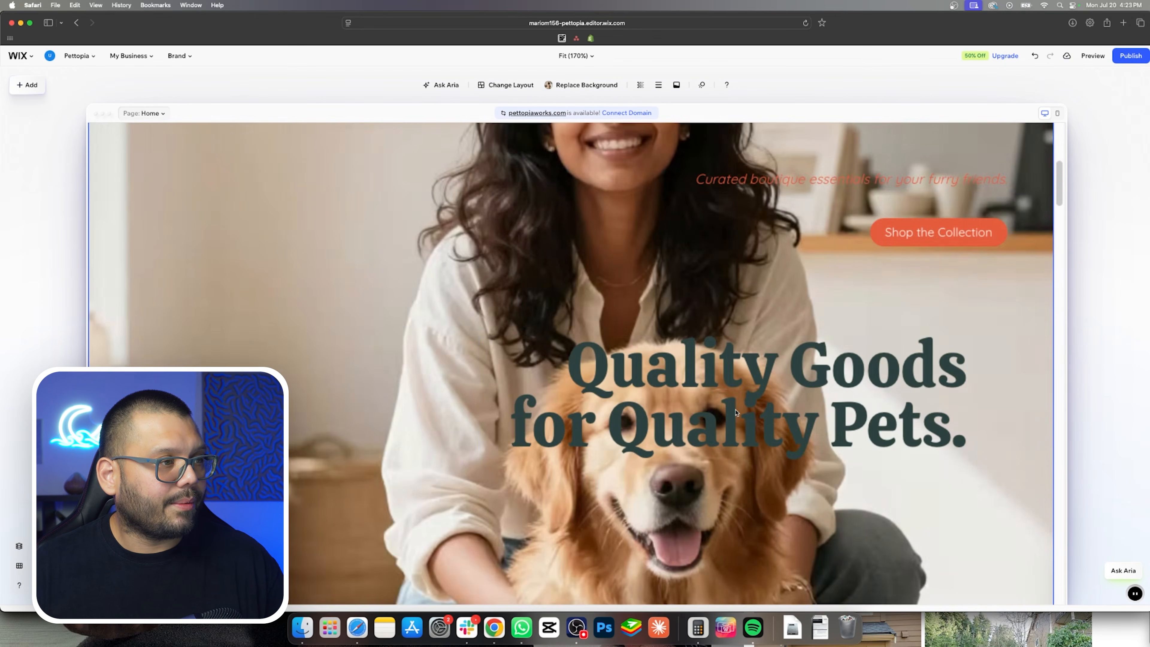
pyautogui.scroll(-5, 736, 410)
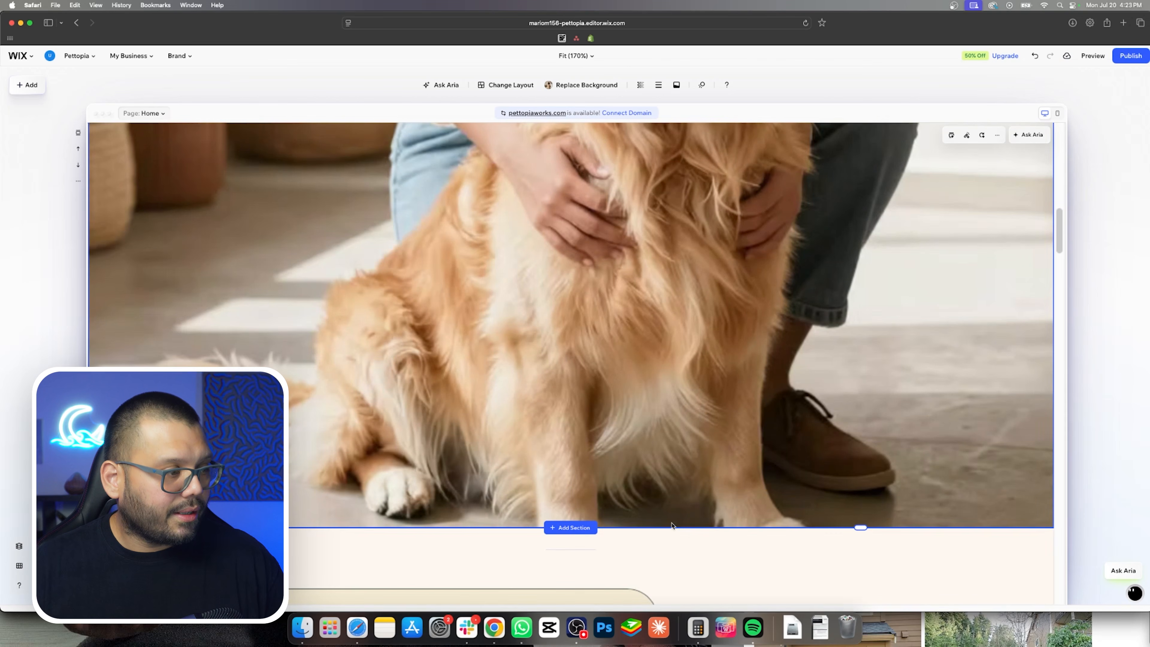
pyautogui.scroll(-4, 848, 445)
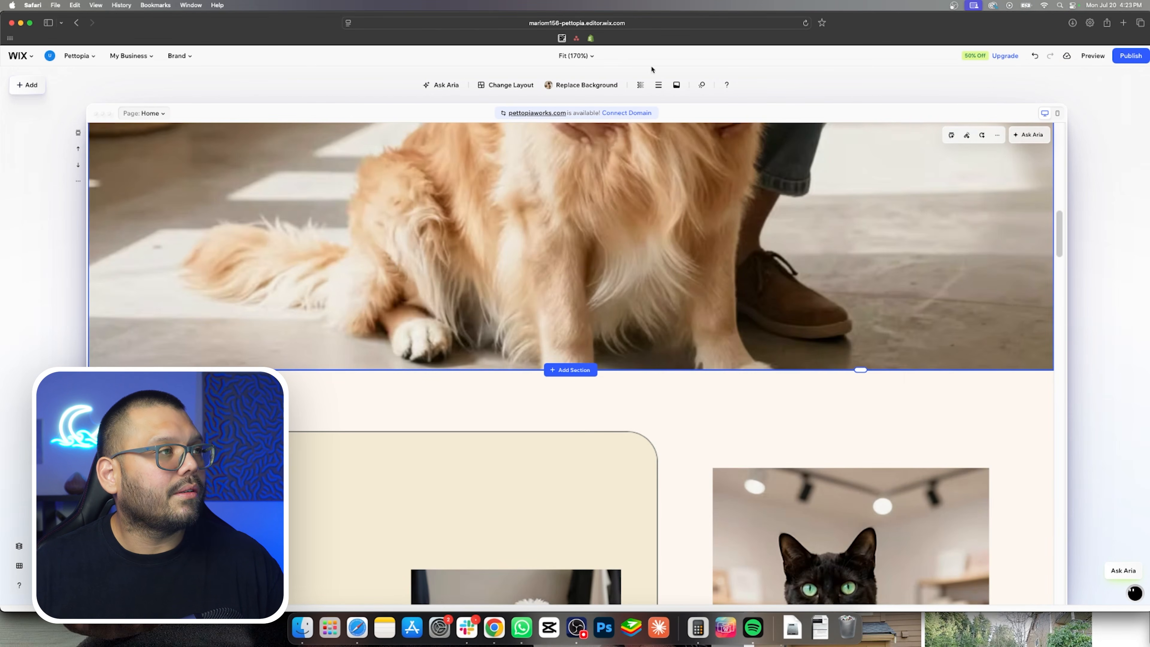
# - Show the page at 100% and shorten the hero section by raising its lower edge to just below the headline
pyautogui.click(575, 55)
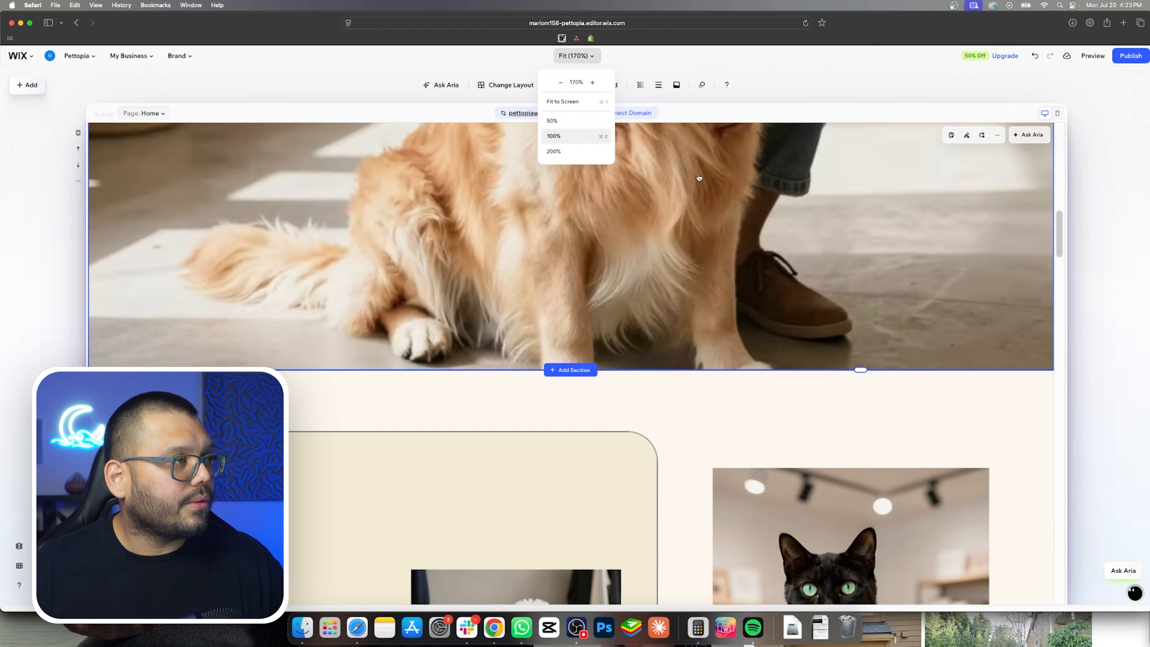
pyautogui.press('super+0')
pyautogui.scroll(-5, 864, 323)
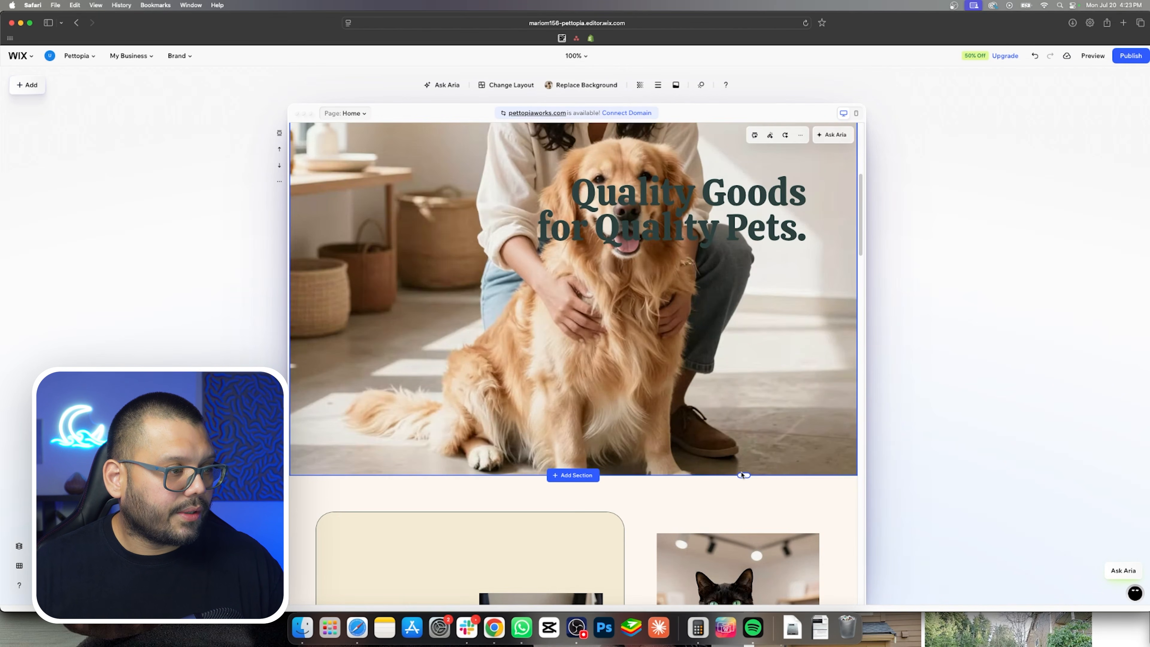
pyautogui.moveTo(745, 341); pyautogui.dragTo(744, 318)
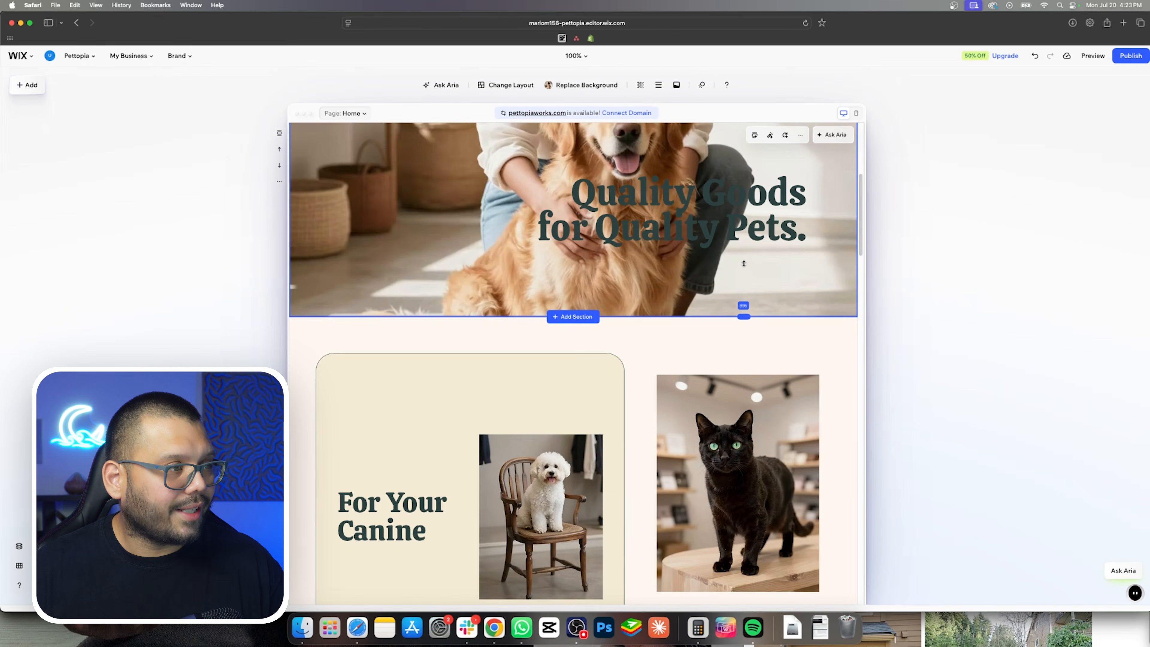
pyautogui.moveTo(744, 265); pyautogui.dragTo(744, 264)
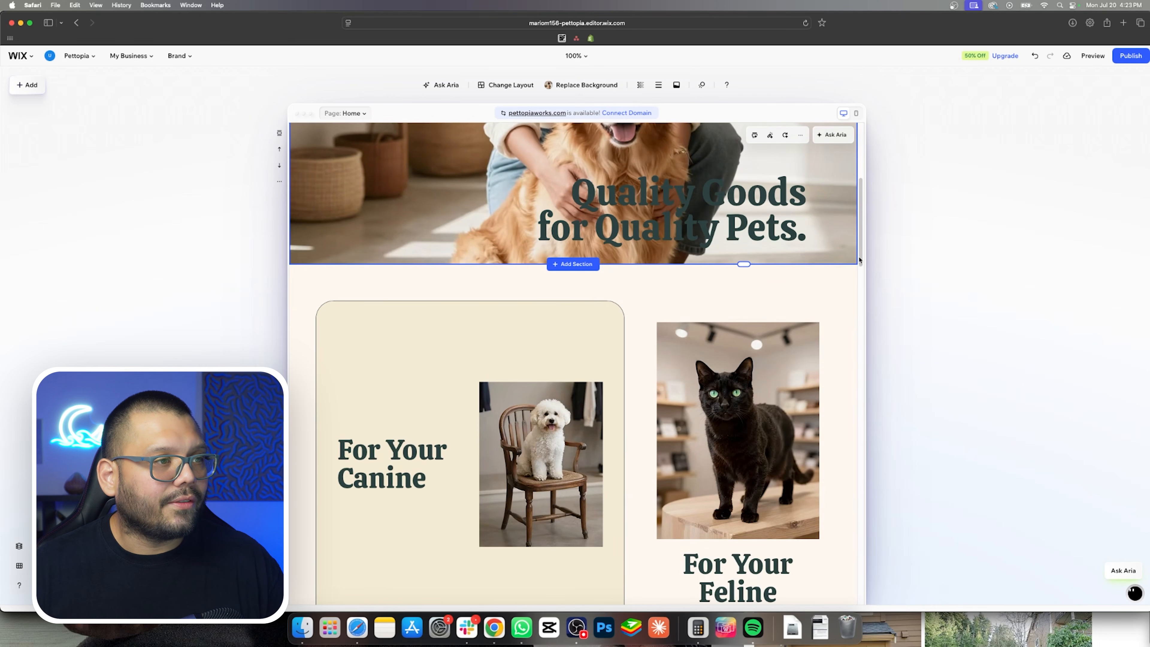
# - Move the hero tagline up beside the woman and narrow its text box so the sentence wraps onto two lines
pyautogui.scroll(6, 452, 186)
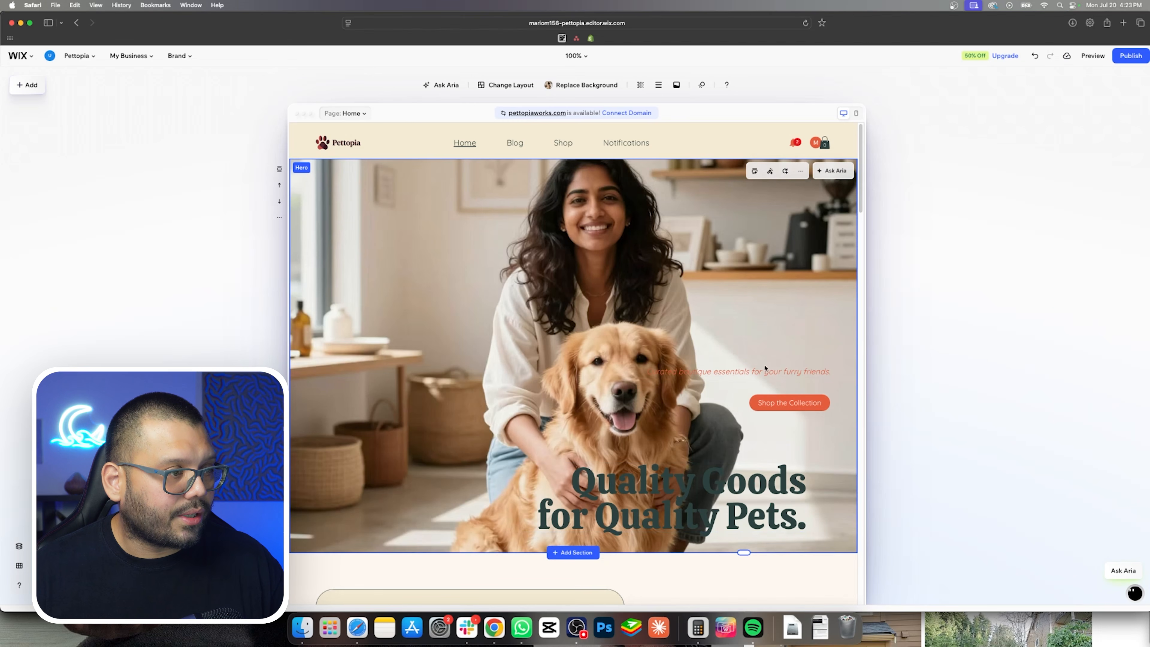
pyautogui.moveTo(775, 372); pyautogui.dragTo(788, 245)
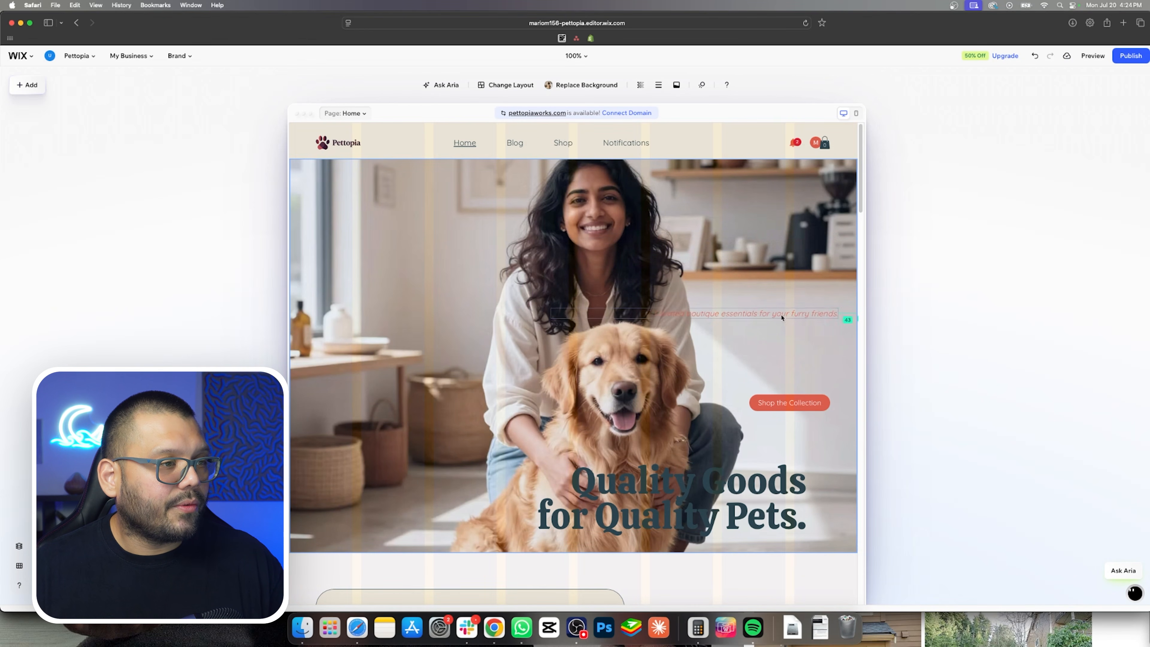
pyautogui.click(929, 352)
pyautogui.click(792, 313)
pyautogui.moveTo(549, 313); pyautogui.dragTo(660, 324)
# - Rearrange the hero: headline at the photo's upper left, Shop the Collection button beneath it, and tagline on the photo's upper right
pyautogui.moveTo(806, 406); pyautogui.dragTo(801, 303)
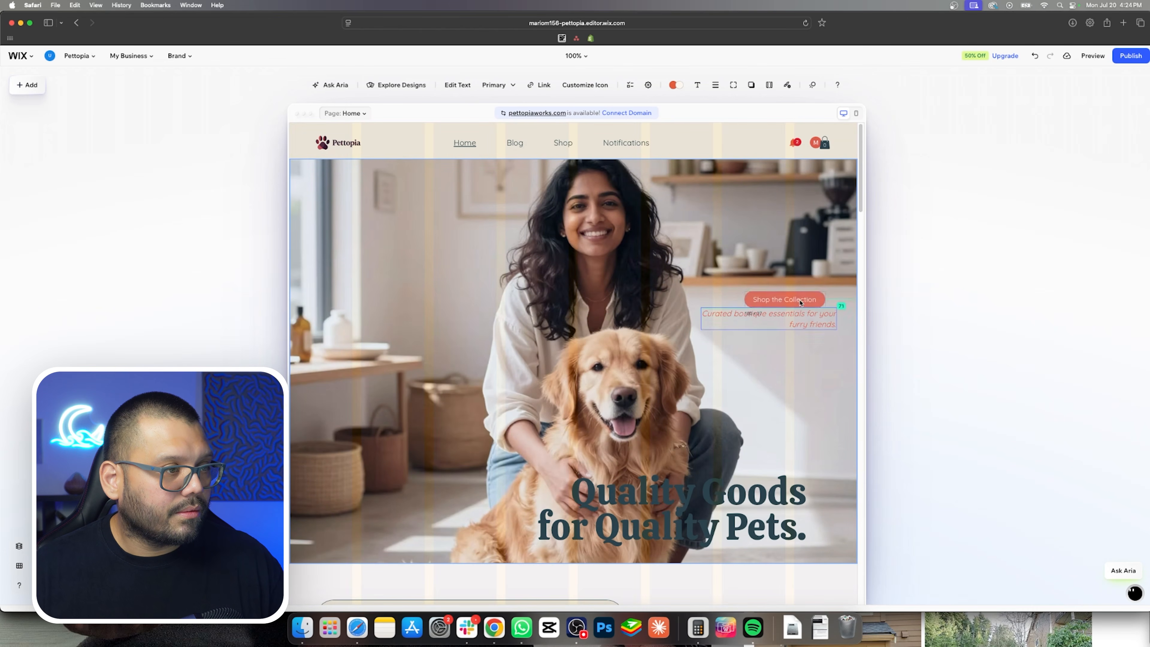
pyautogui.moveTo(773, 500); pyautogui.dragTo(491, 227)
pyautogui.moveTo(784, 365); pyautogui.dragTo(437, 329)
pyautogui.moveTo(799, 388); pyautogui.dragTo(809, 233)
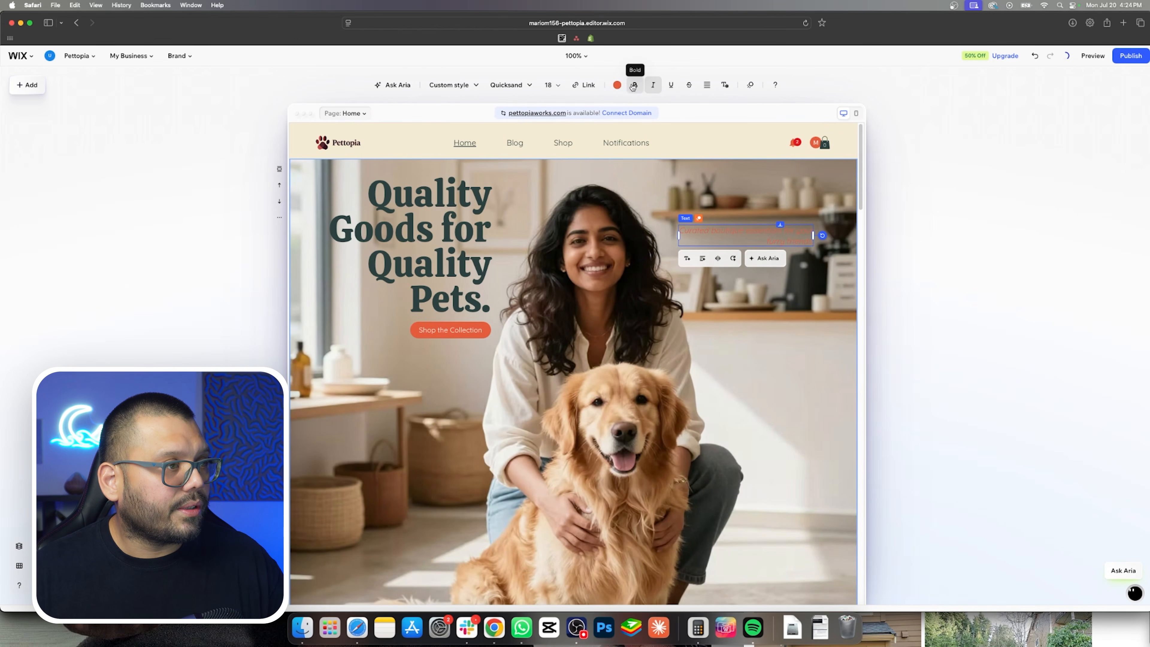
# - Make the hero tagline bold, off-white and size 24, and place it near the photo's upper-right corner
pyautogui.click(617, 84)
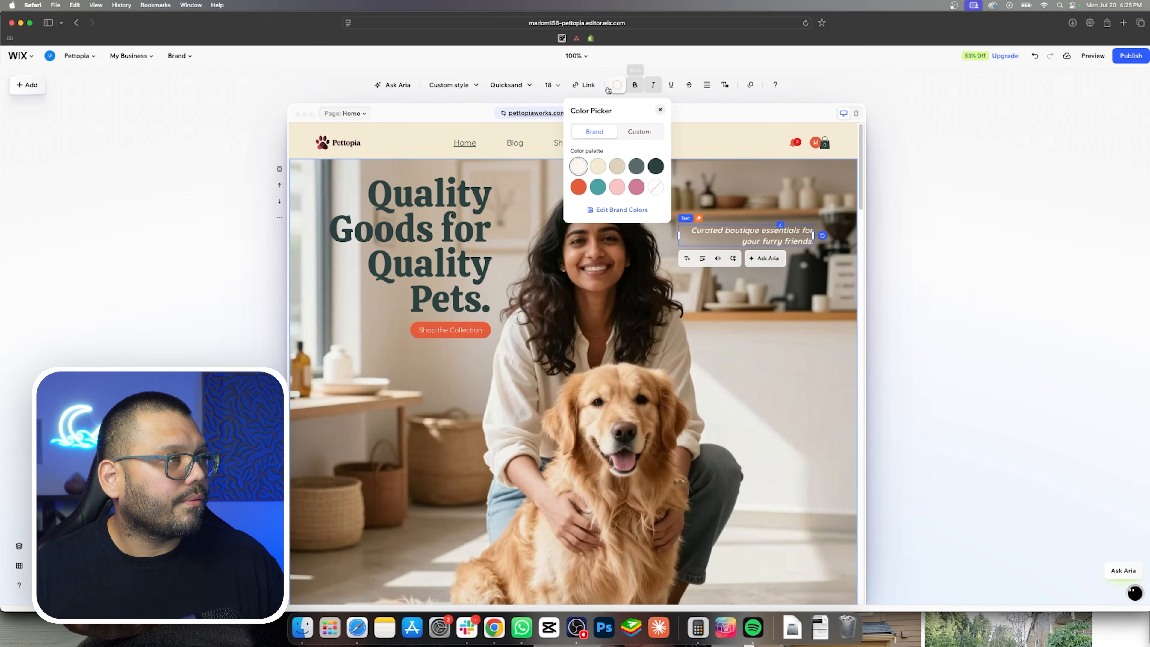
pyautogui.click(900, 90)
pyautogui.moveTo(821, 237); pyautogui.dragTo(788, 180)
pyautogui.click(552, 85)
pyautogui.click(549, 138)
# - Shorten the hero section further so it ends just below the dog's chest, and deselect it
pyautogui.scroll(-3, 736, 477)
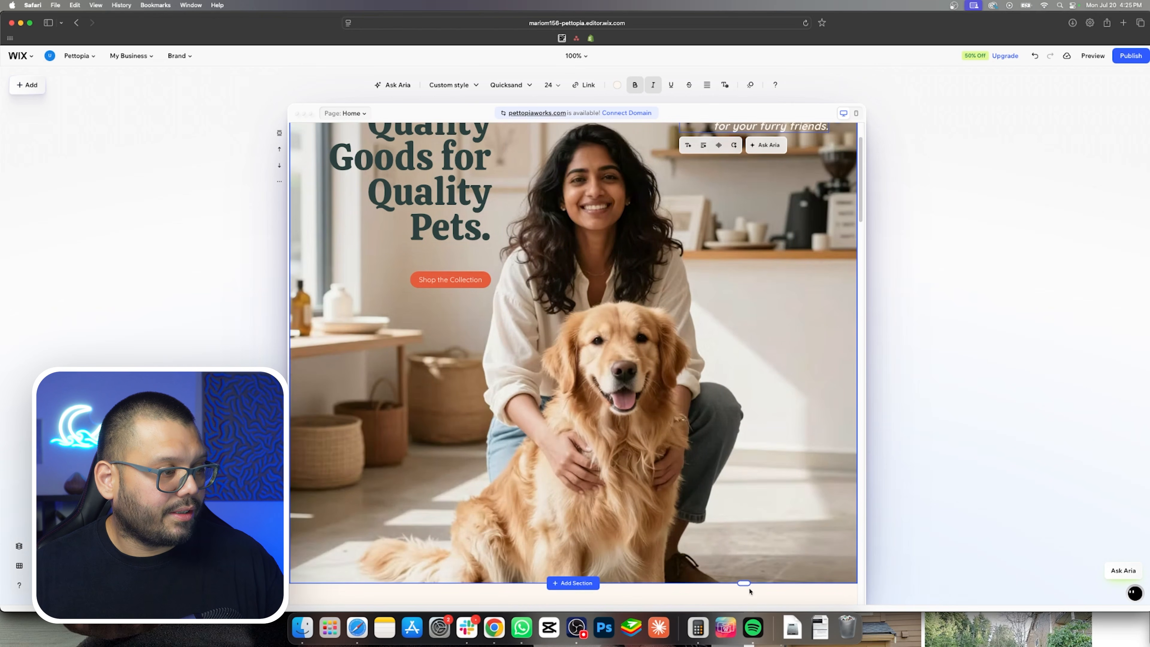
pyautogui.moveTo(741, 550); pyautogui.dragTo(763, 430)
pyautogui.scroll(3, 859, 183)
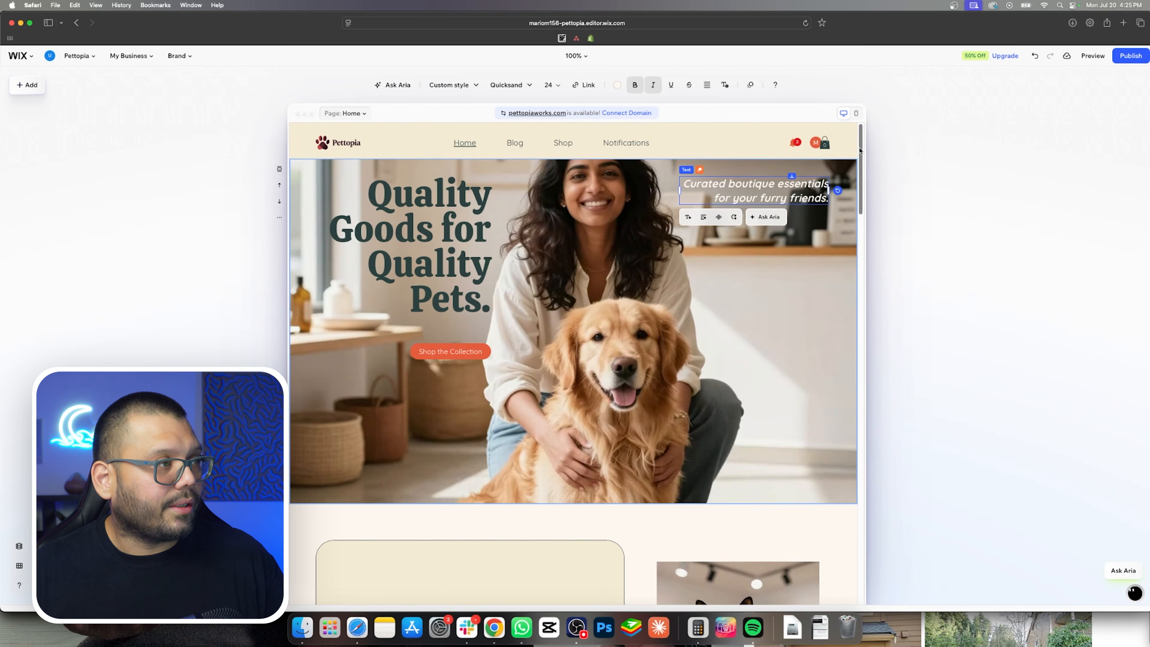
pyautogui.click(616, 264)
pyautogui.click(865, 368)
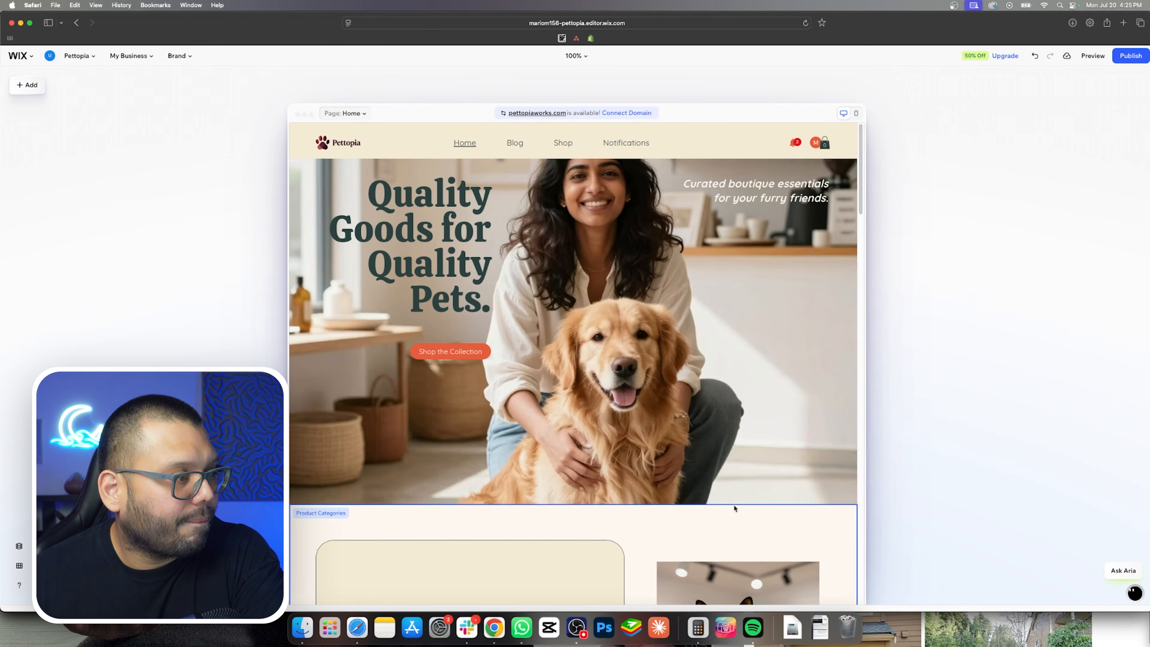
pyautogui.click(744, 503)
pyautogui.moveTo(742, 493)
pyautogui.mouseDown()
pyautogui.moveTo(743, 458)
pyautogui.moveTo(732, 535)
pyautogui.moveTo(730, 477)
pyautogui.mouseUp()
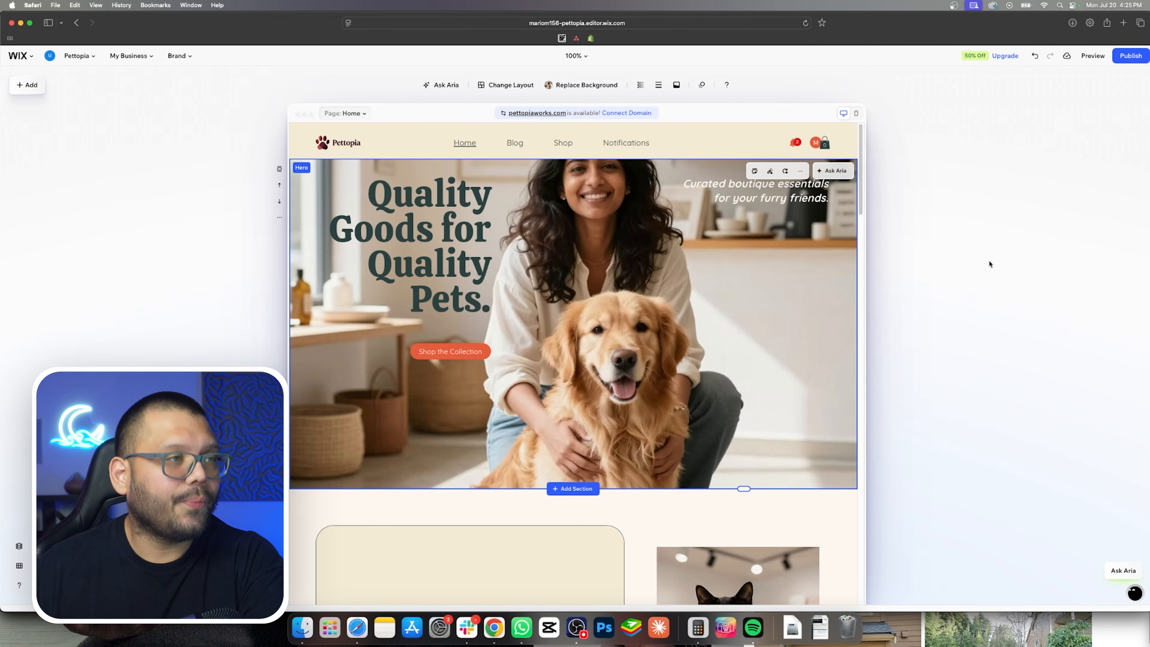
pyautogui.click(974, 269)
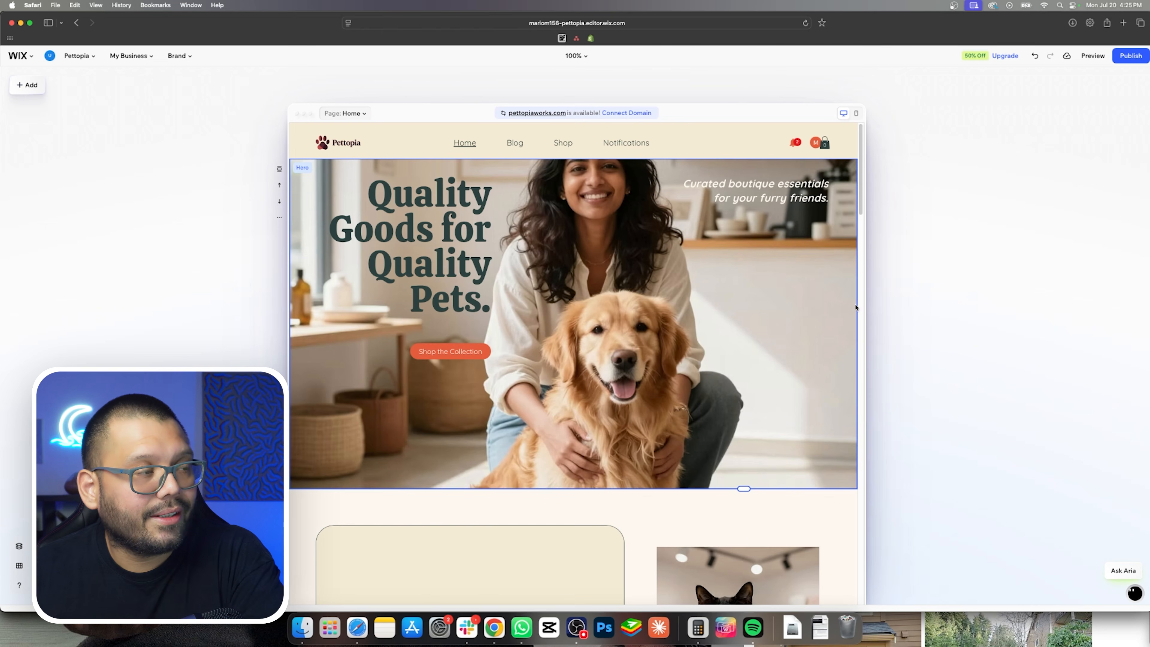
# - Ask Aria, with the beige dog container selected: "can you add a bit of information on "for your canine" to help the user understand what we do?"
pyautogui.scroll(-3, 791, 432)
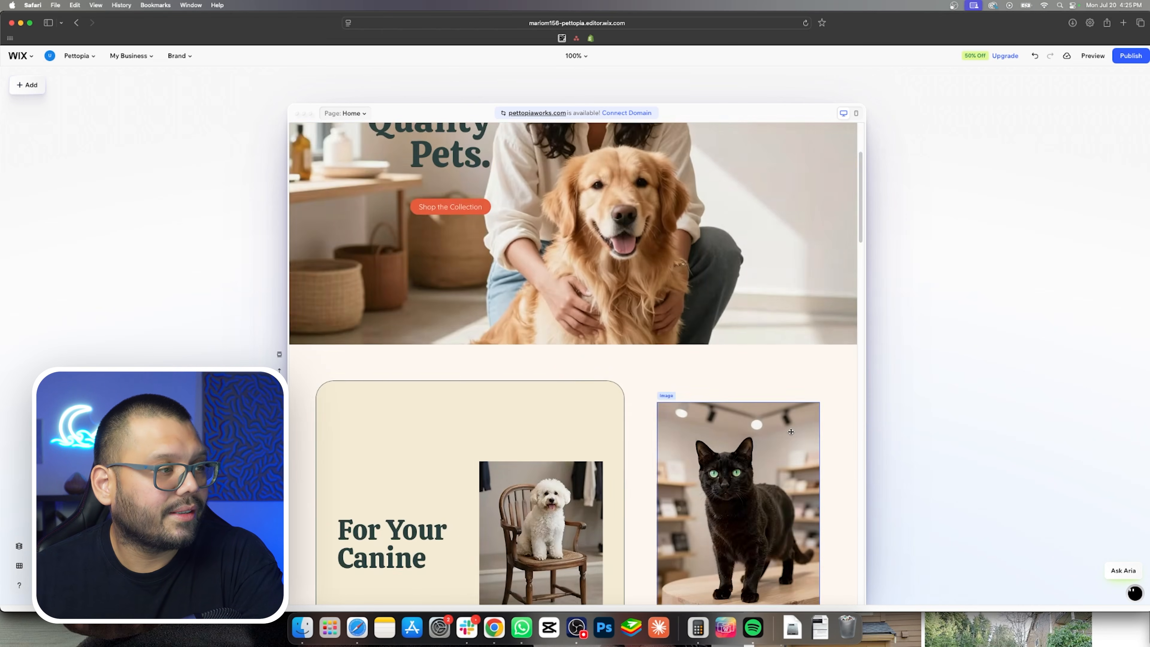
pyautogui.scroll(-4, 791, 432)
pyautogui.click(496, 240)
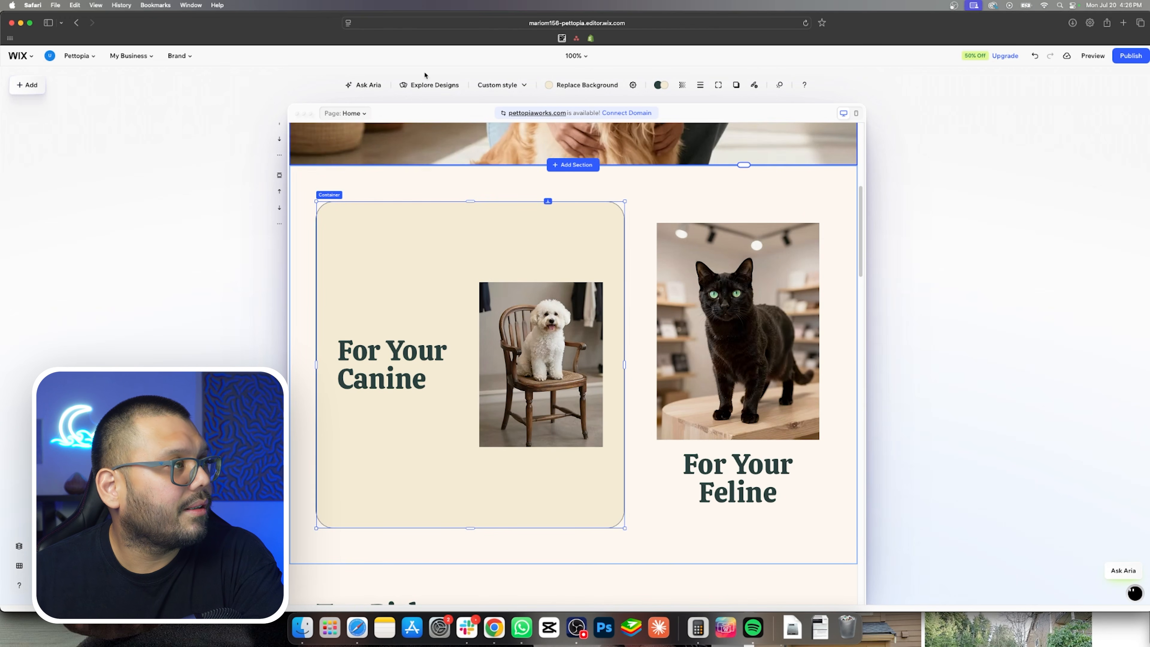
pyautogui.click(362, 86)
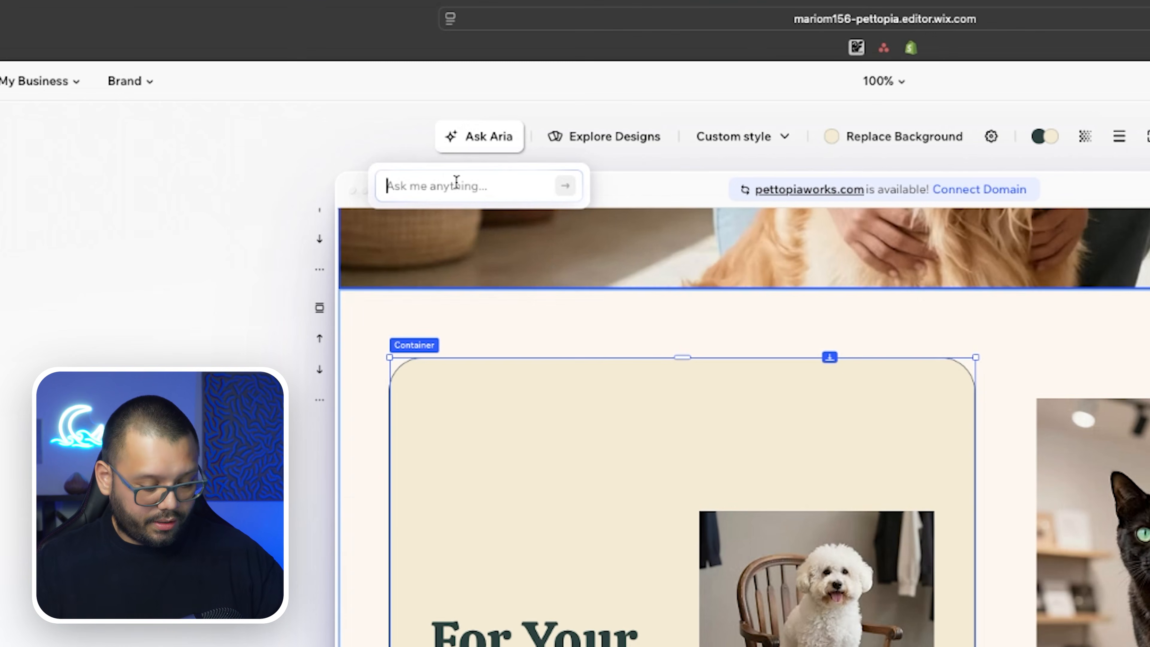
pyautogui.write('can')
pyautogui.write('you add')
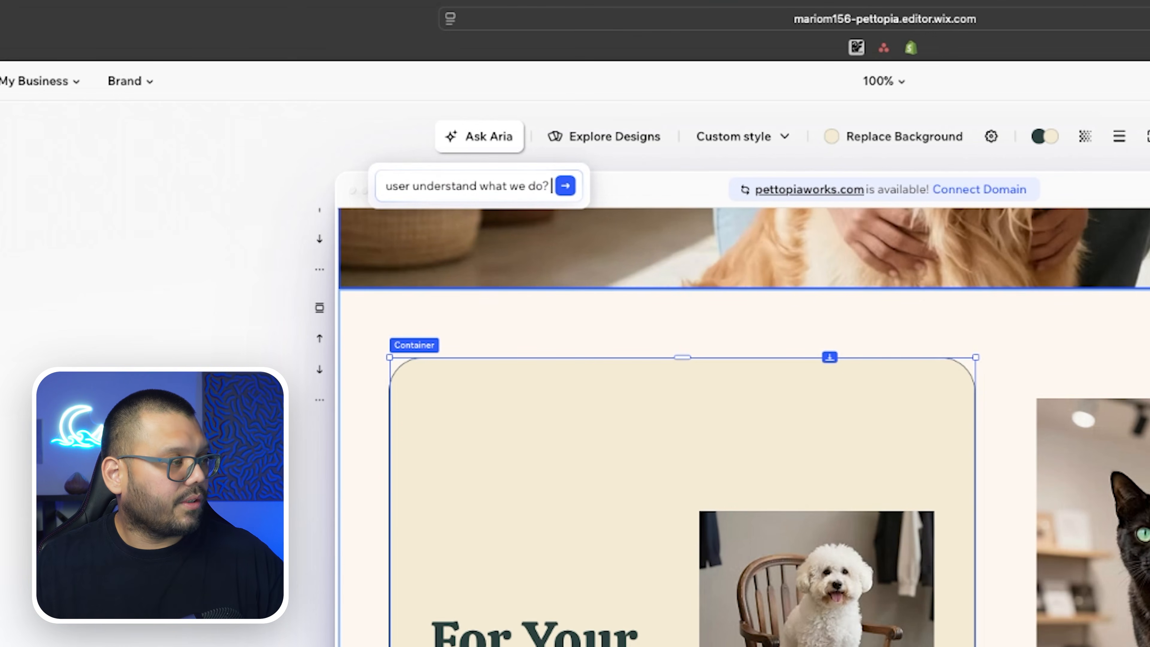
pyautogui.press('Return')
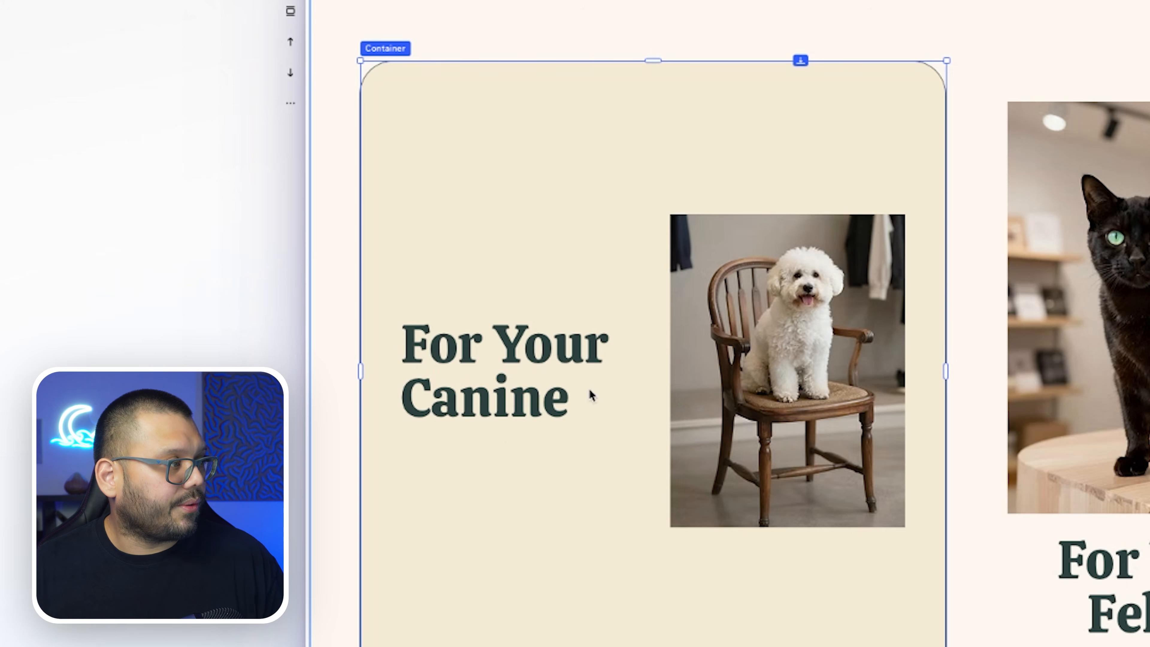
# - Move Aria's "Pamper your pup" text up inside the beige container, beside the dog photo
pyautogui.click(499, 372)
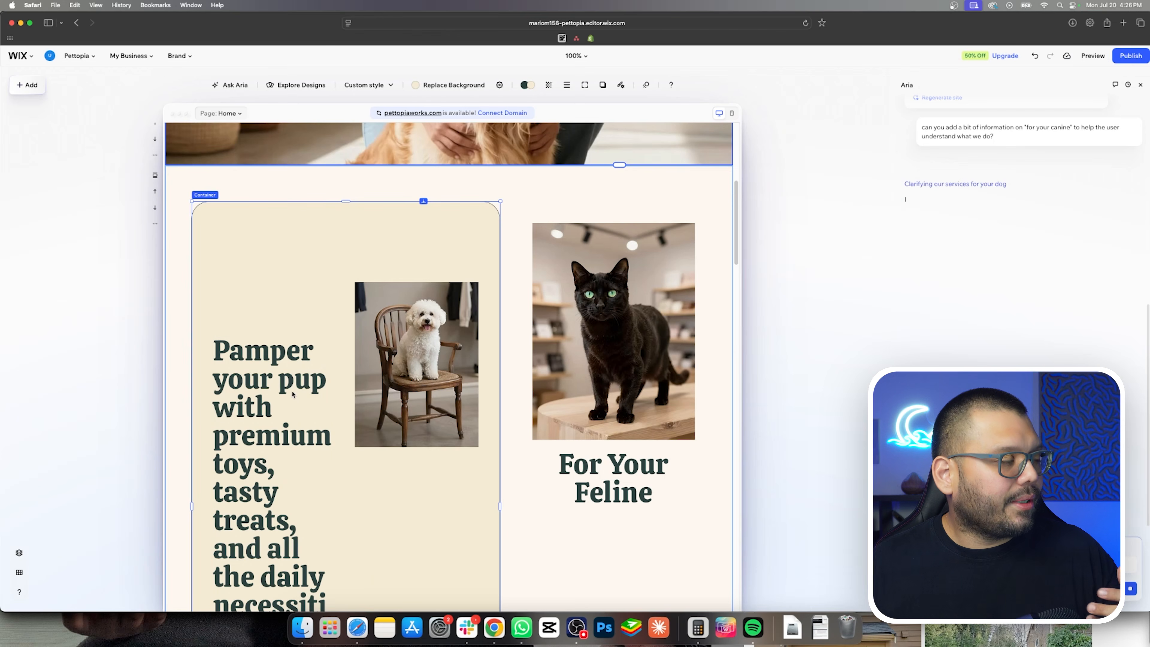
pyautogui.moveTo(292, 395); pyautogui.dragTo(262, 279)
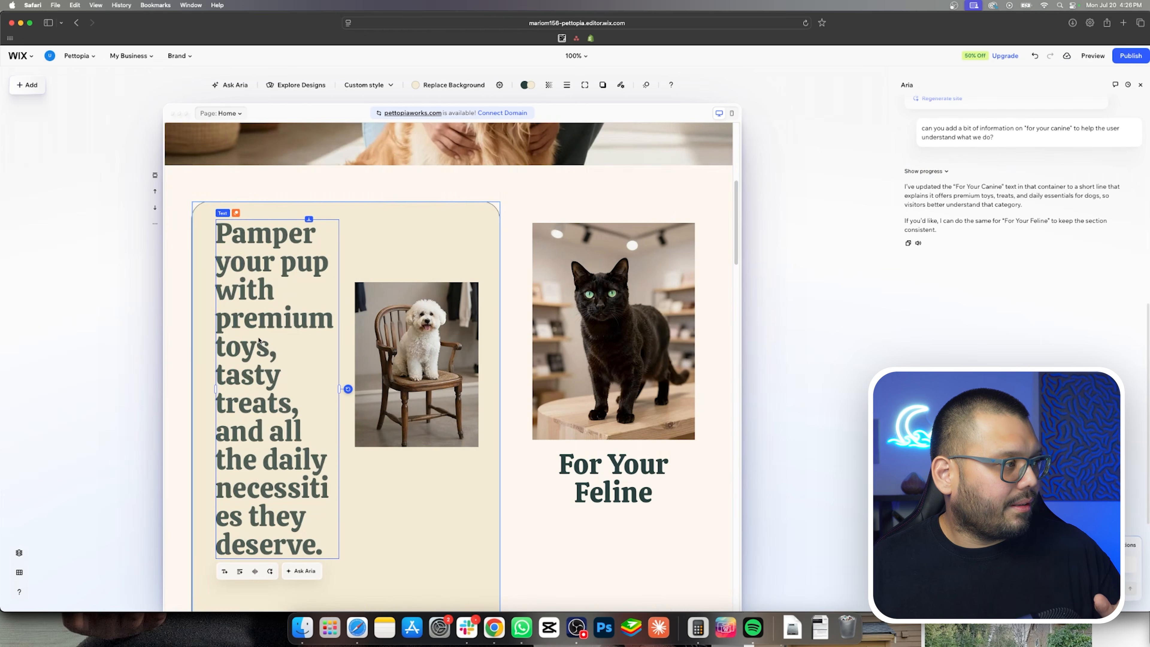
# - Apply the Paragraph 1 style to the "Pamper your pup" text and move it down beside the lower part of the dog photo
pyautogui.scroll(-3, 483, 442)
pyautogui.scroll(-3, 483, 442)
pyautogui.scroll(6, 483, 439)
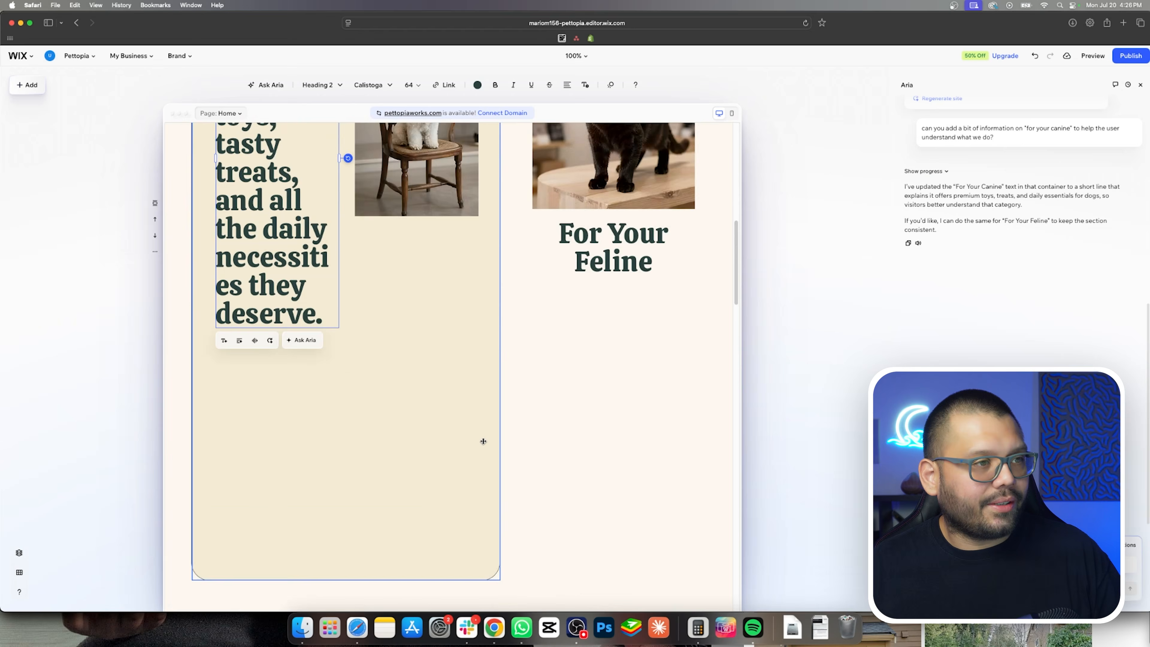
pyautogui.scroll(-2, 333, 415)
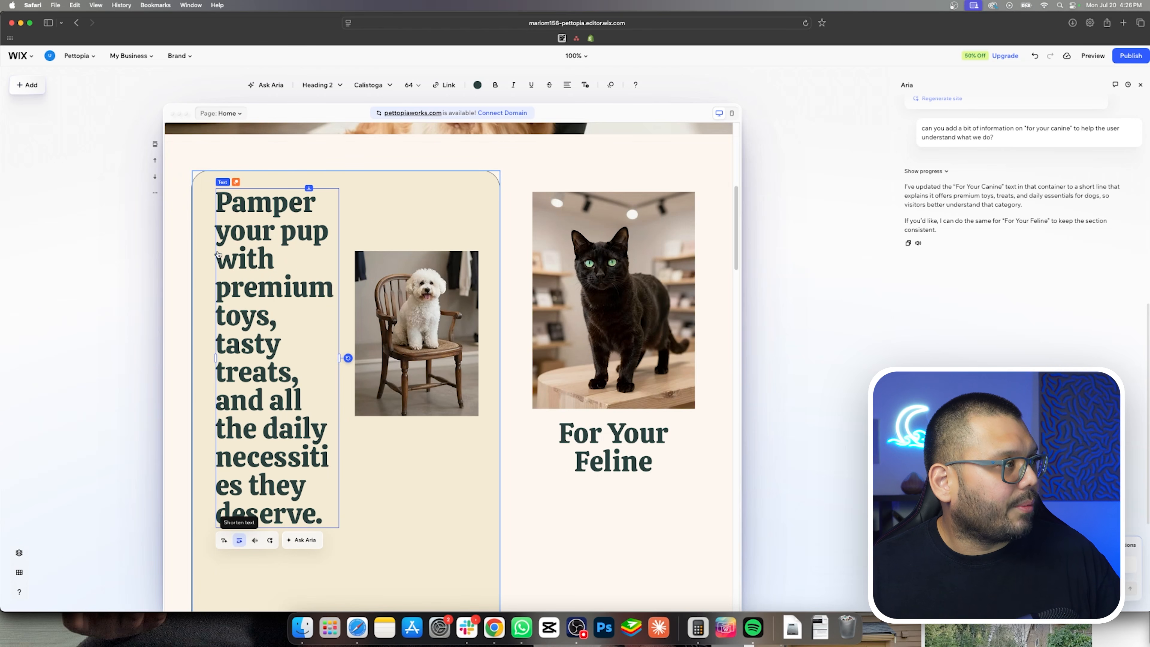
pyautogui.click(319, 84)
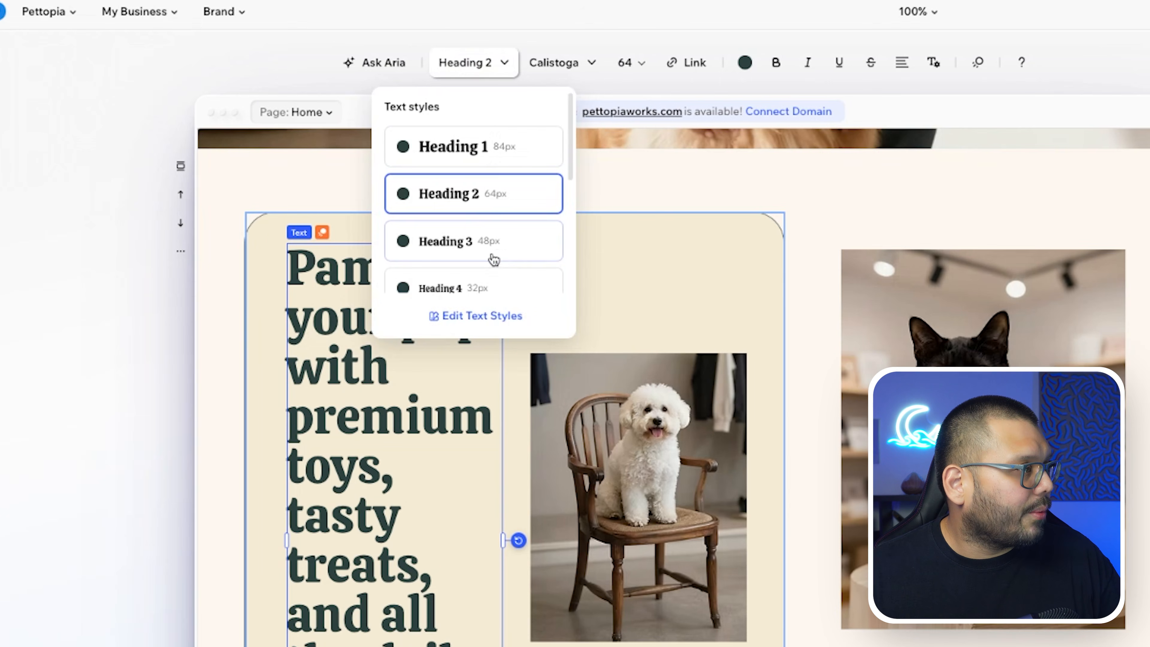
pyautogui.scroll(-5, 437, 296)
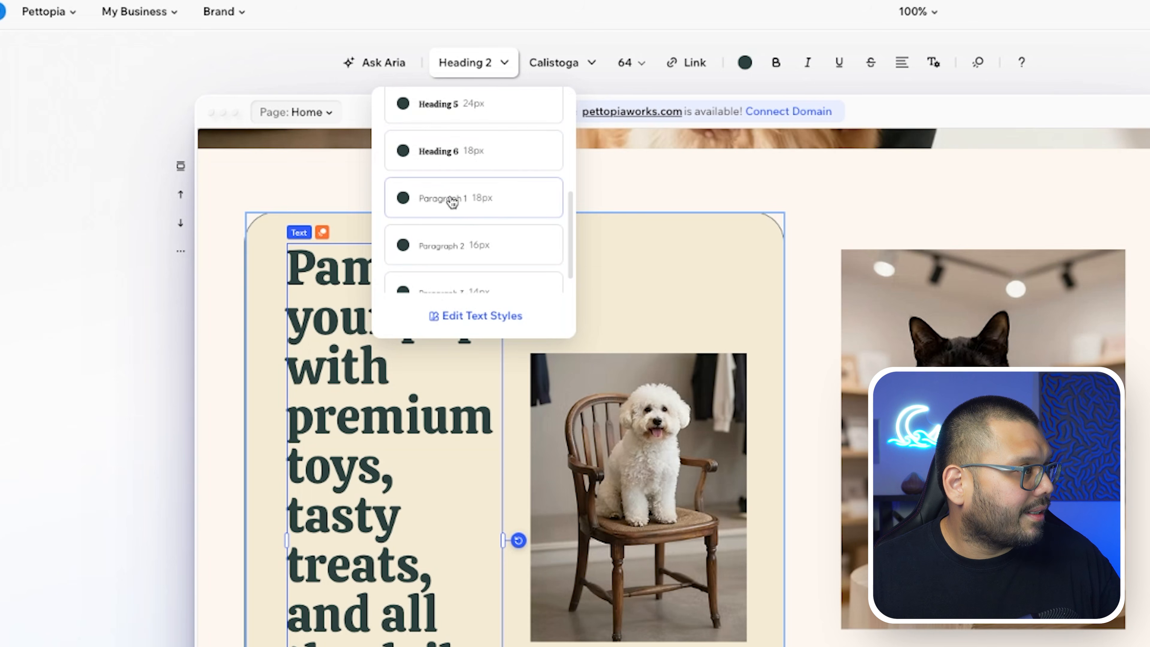
pyautogui.click(473, 198)
pyautogui.moveTo(412, 277); pyautogui.dragTo(403, 472)
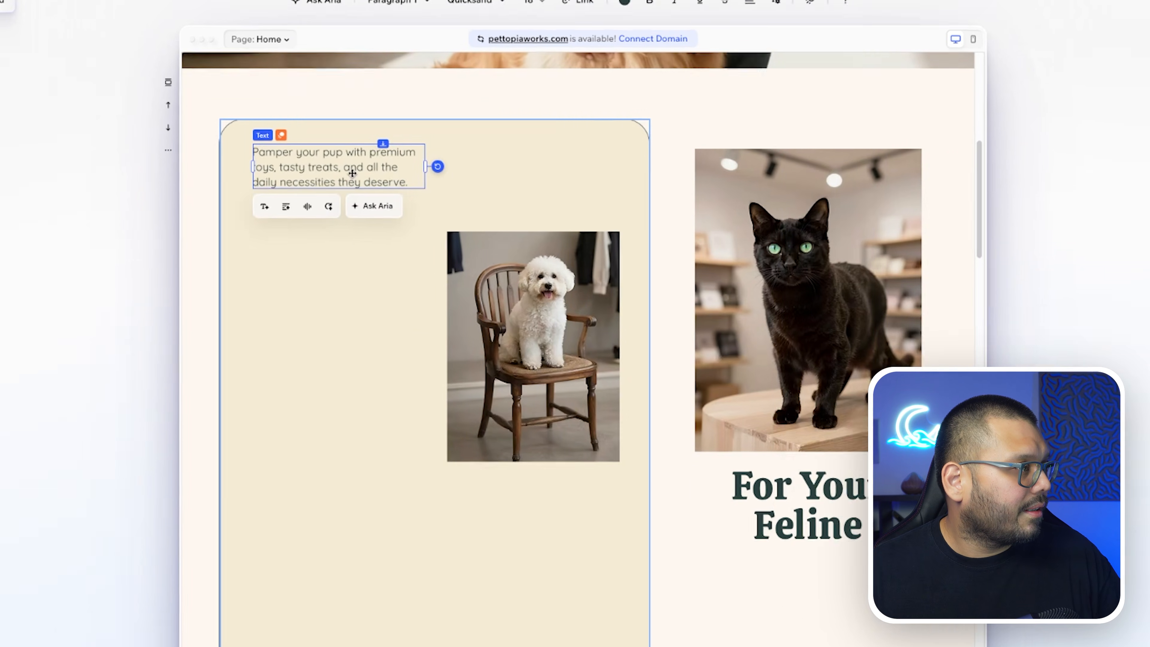
pyautogui.moveTo(338, 305); pyautogui.dragTo(354, 402)
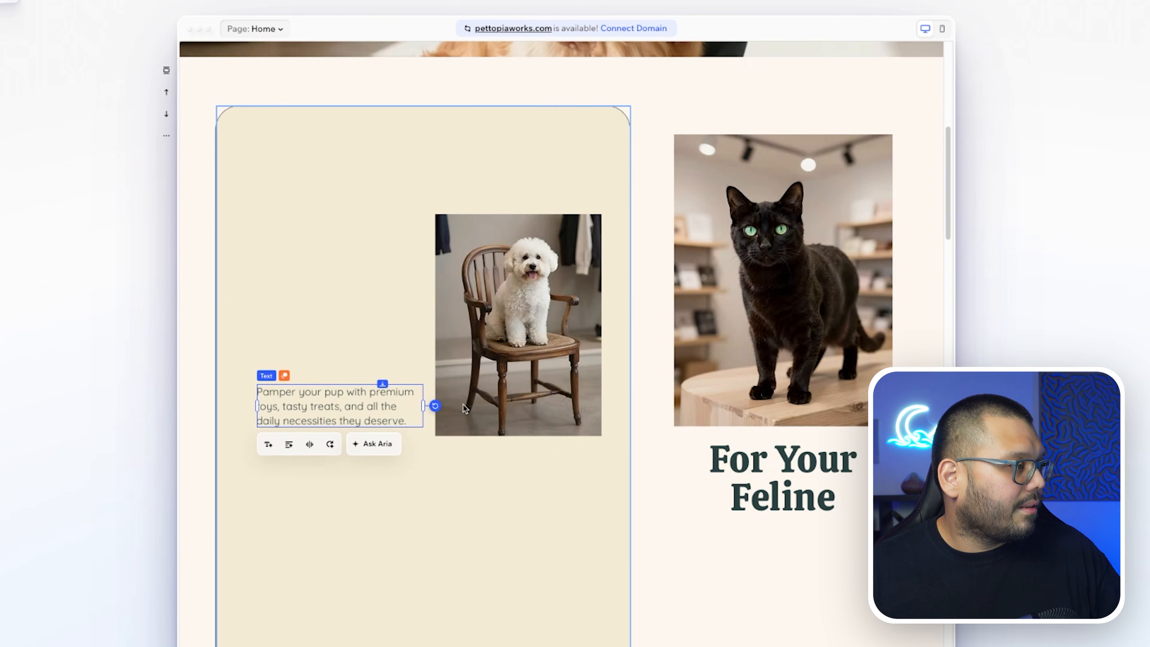
# - Place a copy of the "For Your Feline" heading above the text in the beige container and change it to "For Your Canine"
pyautogui.click(761, 456)
pyautogui.moveTo(762, 456); pyautogui.dragTo(336, 240)
pyautogui.moveTo(376, 274); pyautogui.dragTo(379, 277)
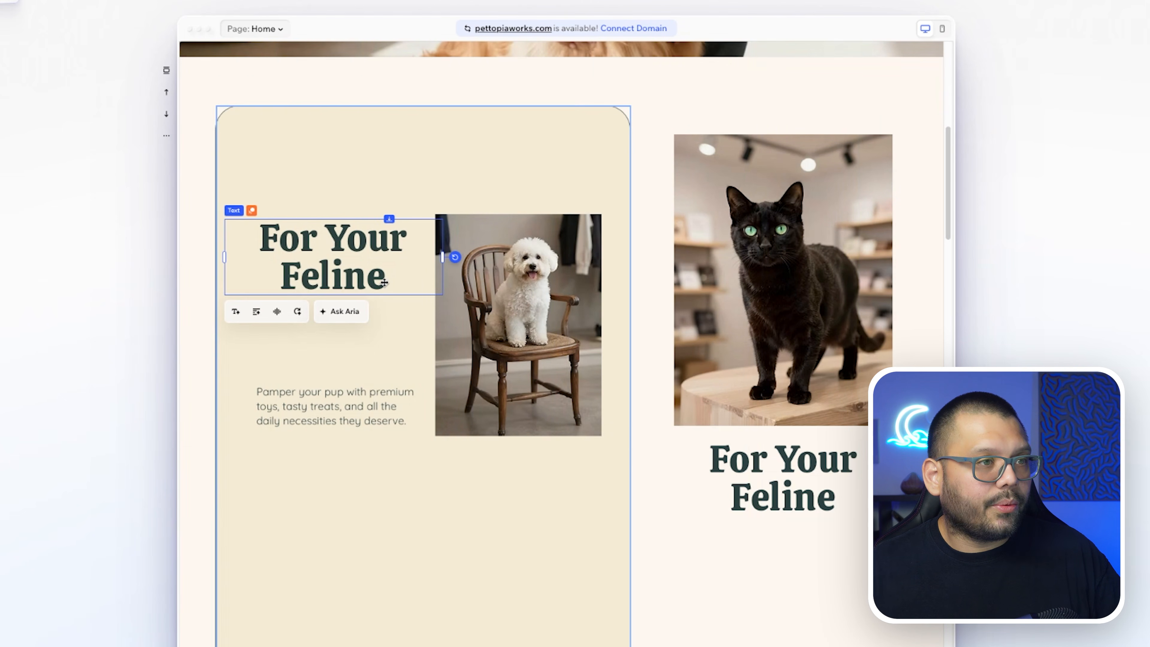
pyautogui.doubleClick(383, 281)
pyautogui.click(374, 278)
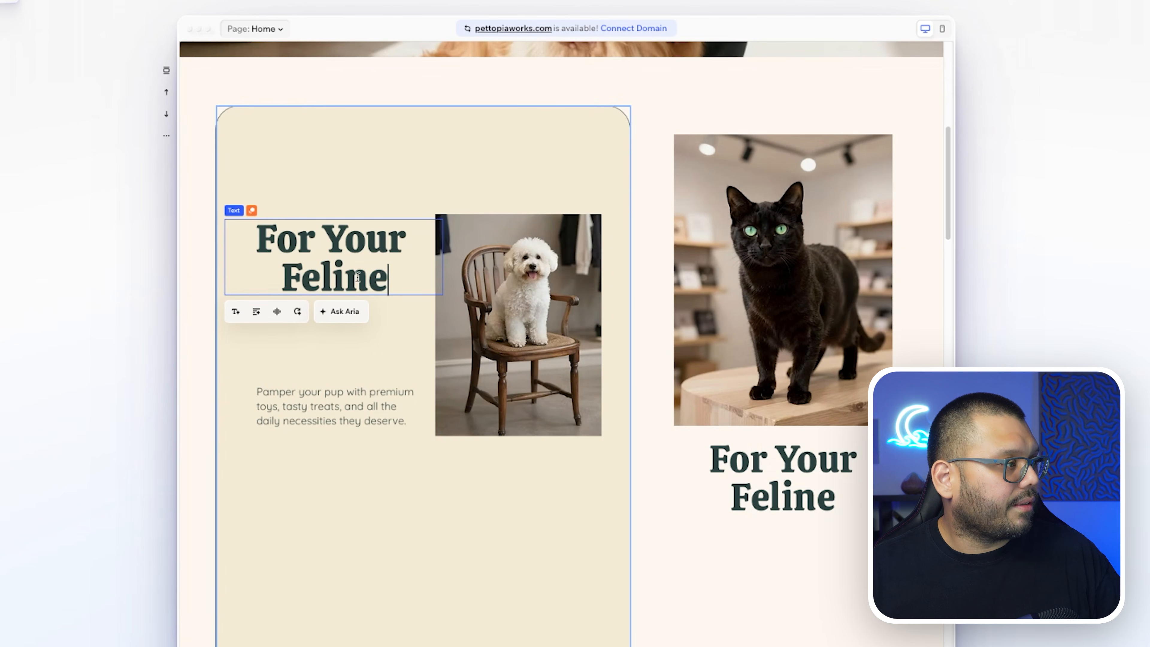
pyautogui.write('Canine')
# - Move the "Pamper your pup" paragraph up directly beneath the "For Your Canine" heading and deselect it
pyautogui.click(367, 417)
pyautogui.moveTo(366, 416); pyautogui.dragTo(367, 336)
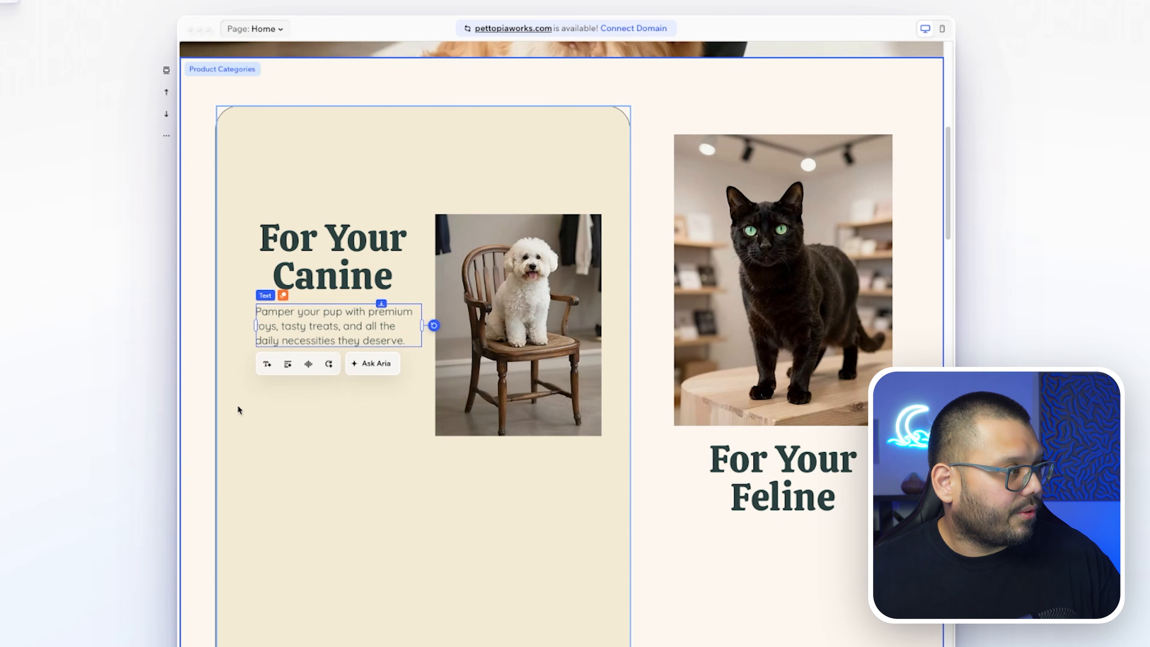
pyautogui.click(194, 443)
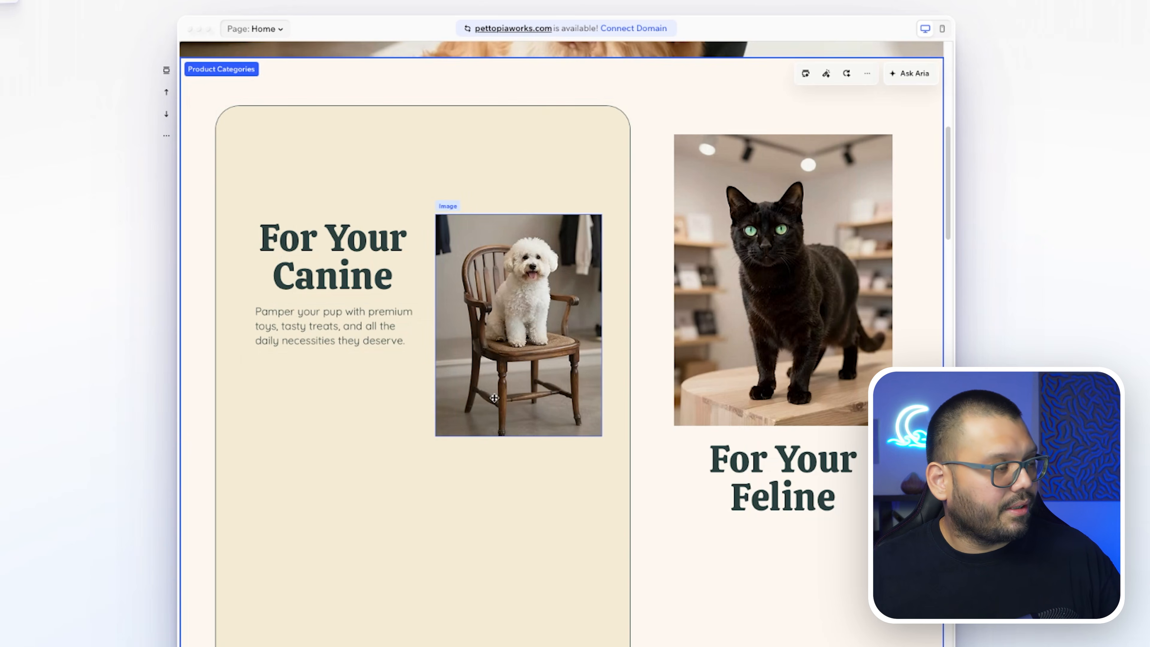
# - Review the Wix home page's hero and product category sections along with Aria's reply
pyautogui.scroll(-8, 971, 272)
pyautogui.scroll(8, 971, 271)
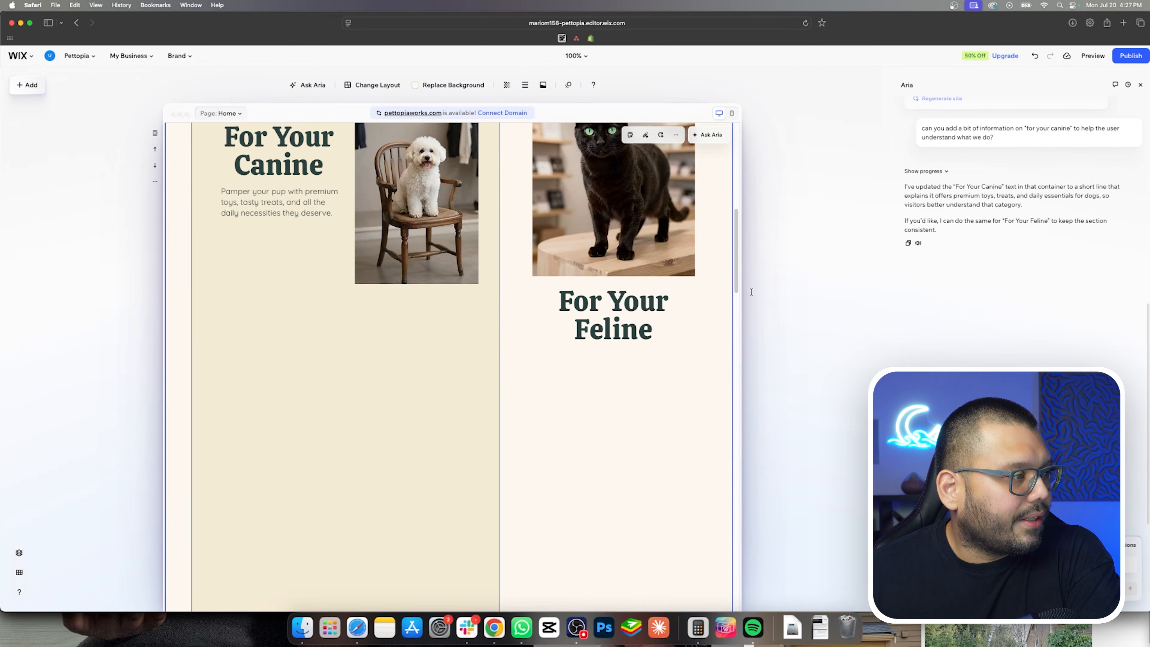
pyautogui.scroll(-4, 706, 308)
pyautogui.moveTo(615, 516); pyautogui.dragTo(622, 447)
pyautogui.scroll(8, 638, 398)
pyautogui.scroll(-1, 655, 349)
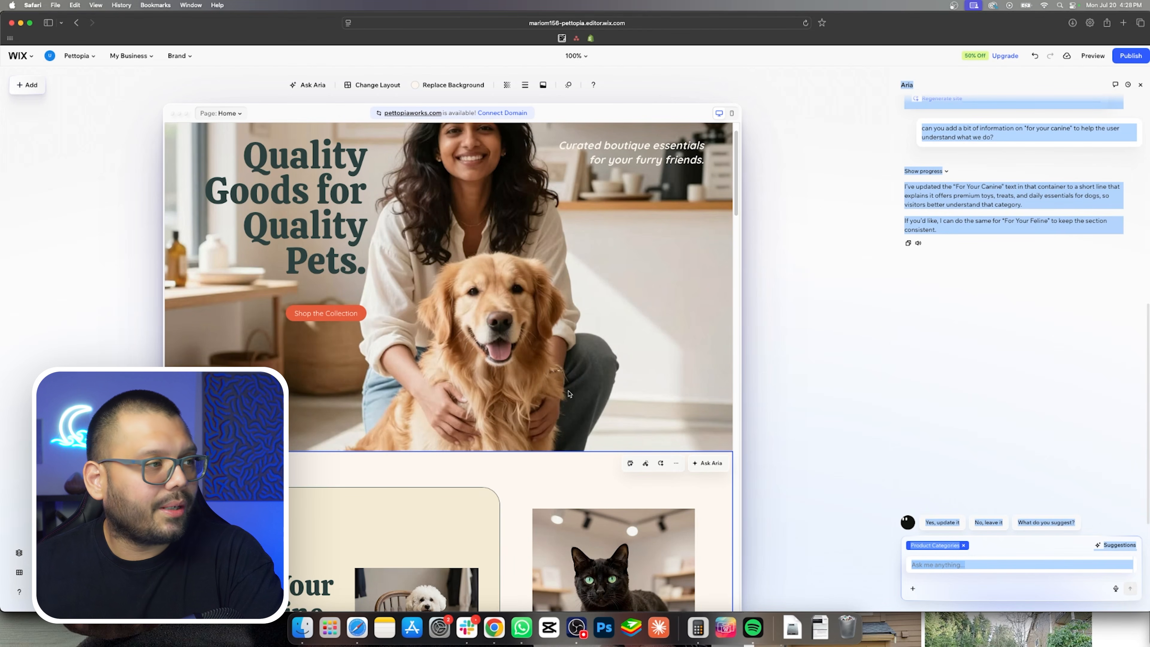
pyautogui.scroll(3, 588, 400)
pyautogui.click(954, 177)
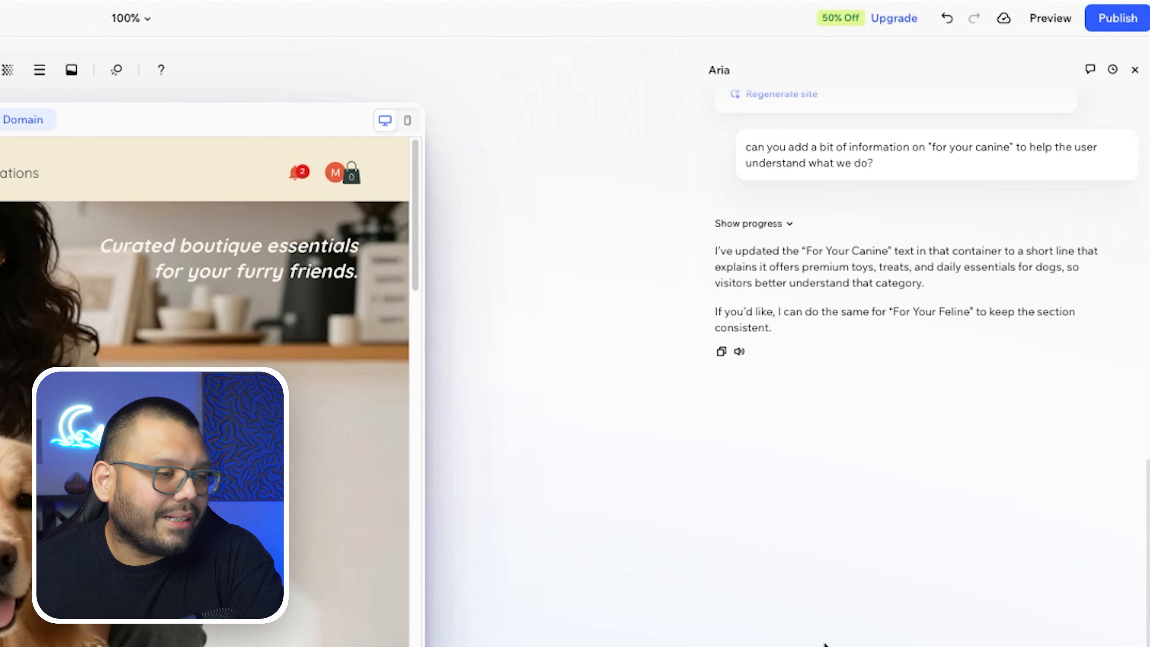
pyautogui.scroll(-5, 78, 642)
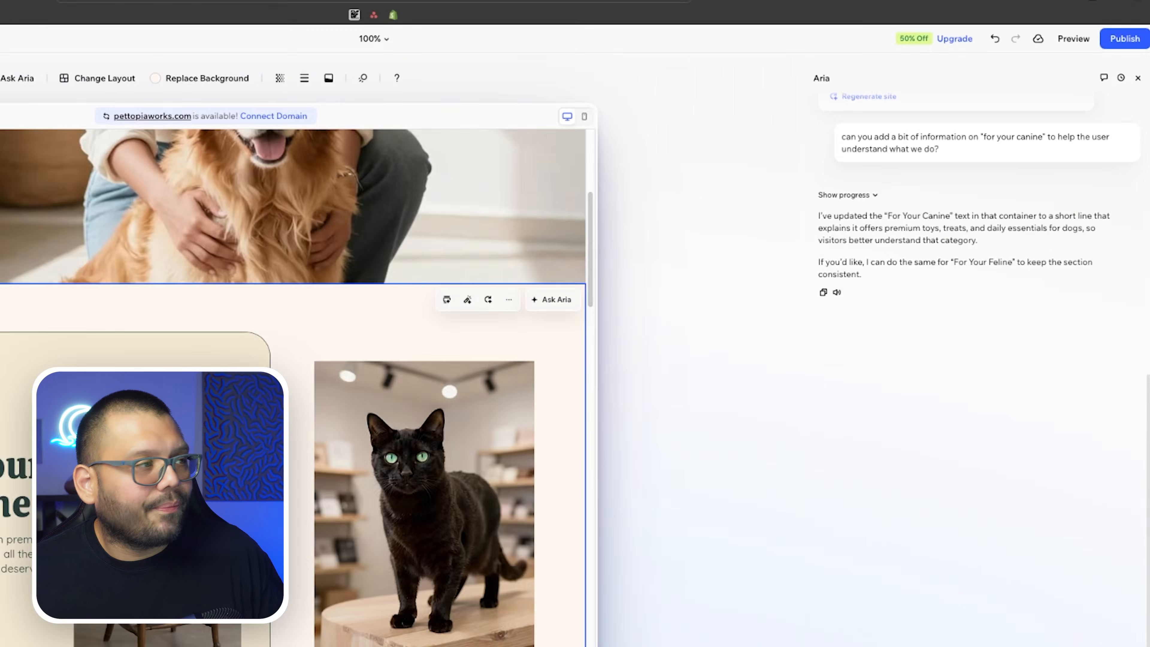
# - Switch to the Shopify admin and open the Build Your Store Theme's home page in the theme editor
pyautogui.moveTo(2, 206); pyautogui.dragTo(546, 205)
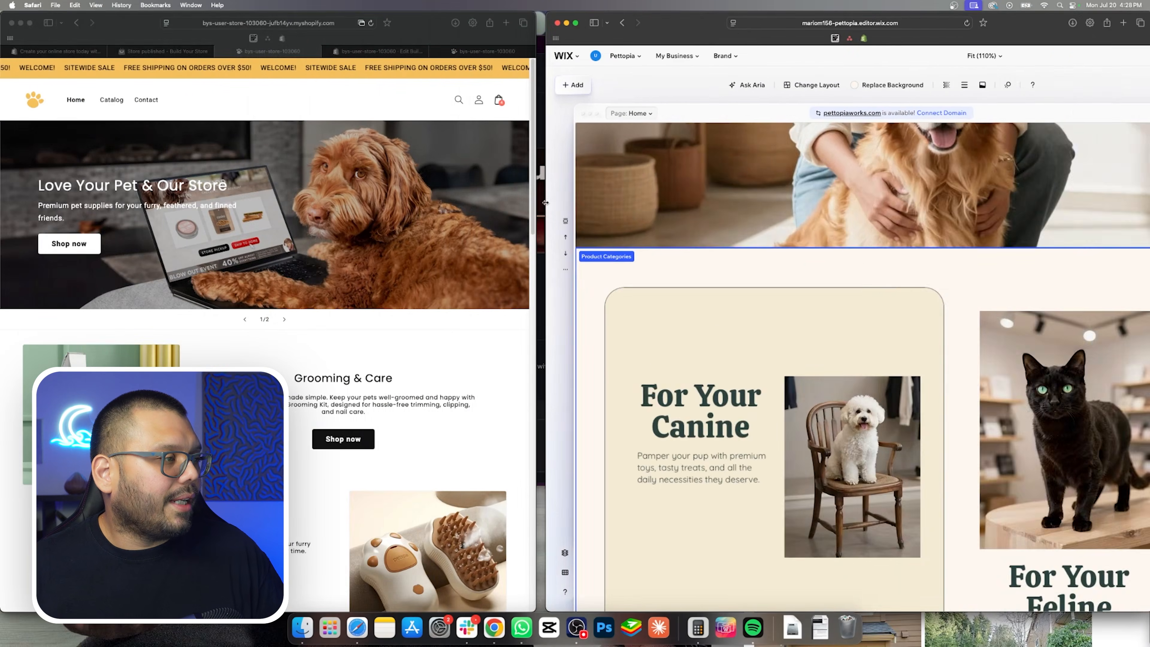
pyautogui.click(536, 205)
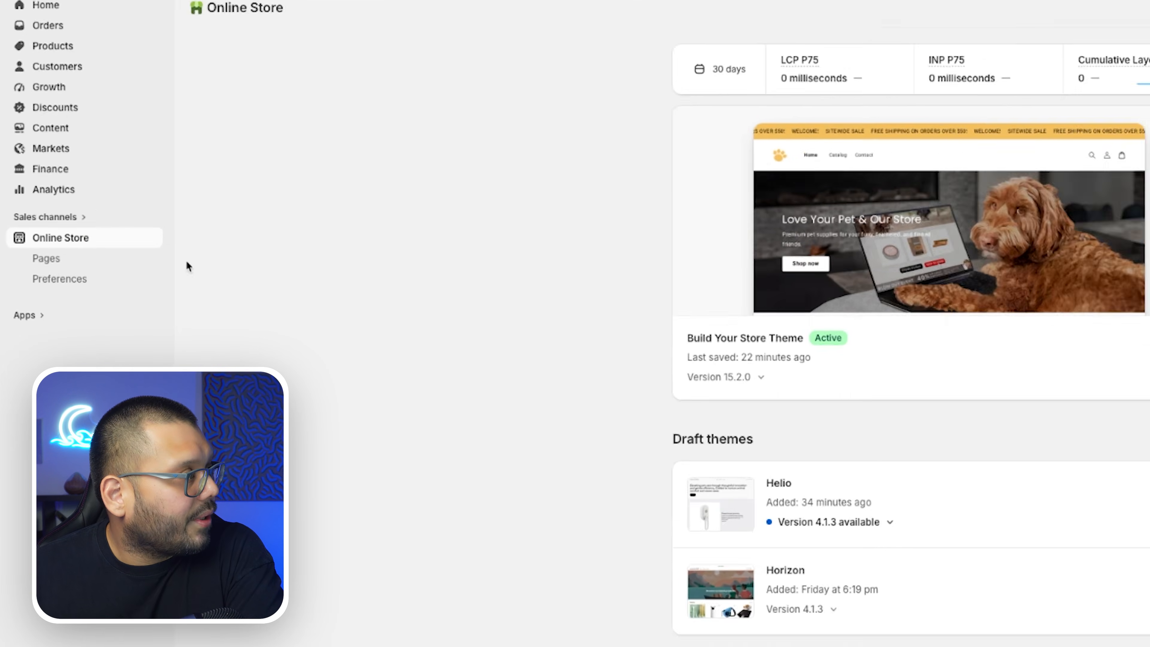
pyautogui.click(82, 237)
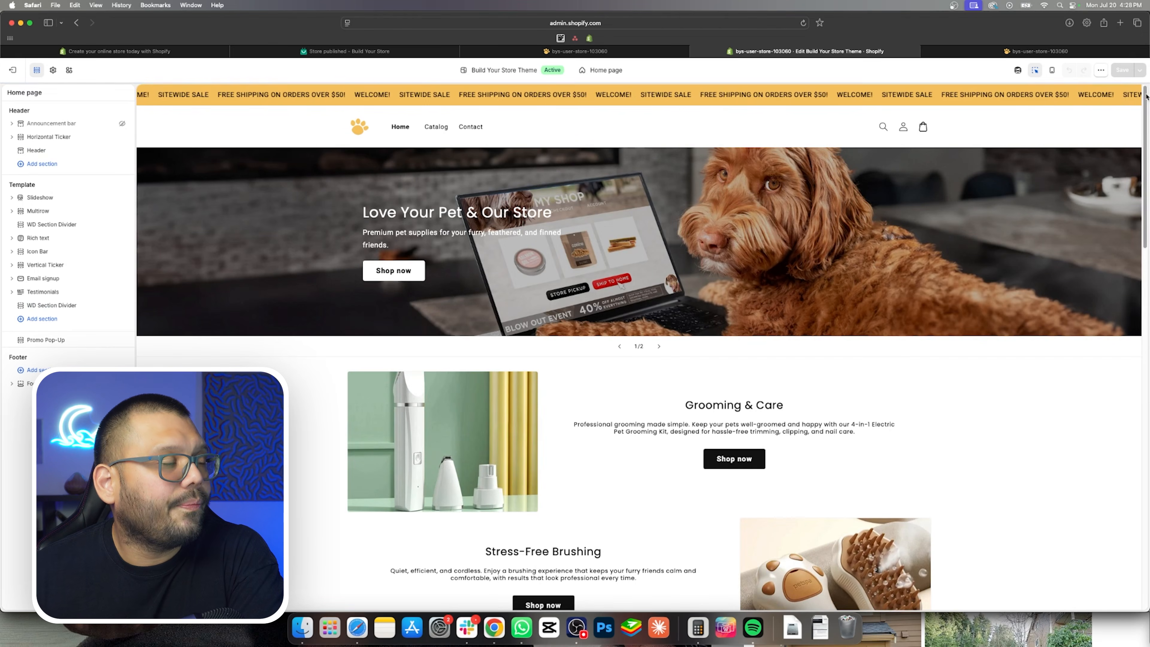
pyautogui.moveTo(1147, 102); pyautogui.dragTo(1142, 67)
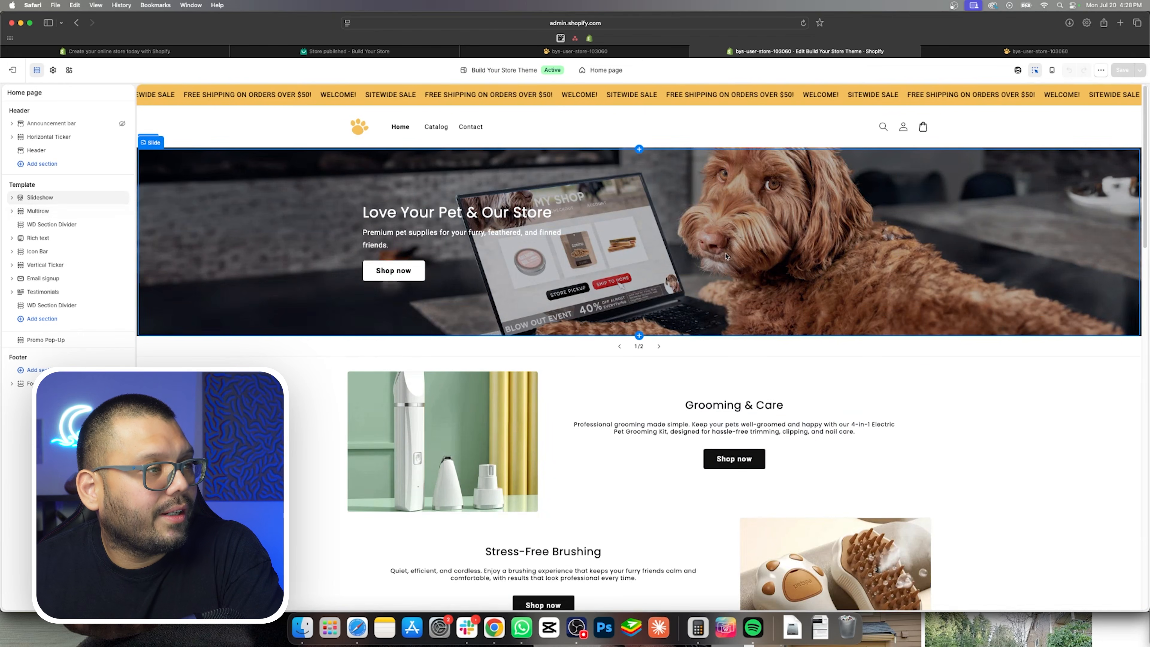
# - Try the Slideshow section below Rich text, return it to the start of the template, and check its first slide's image options
pyautogui.click(683, 239)
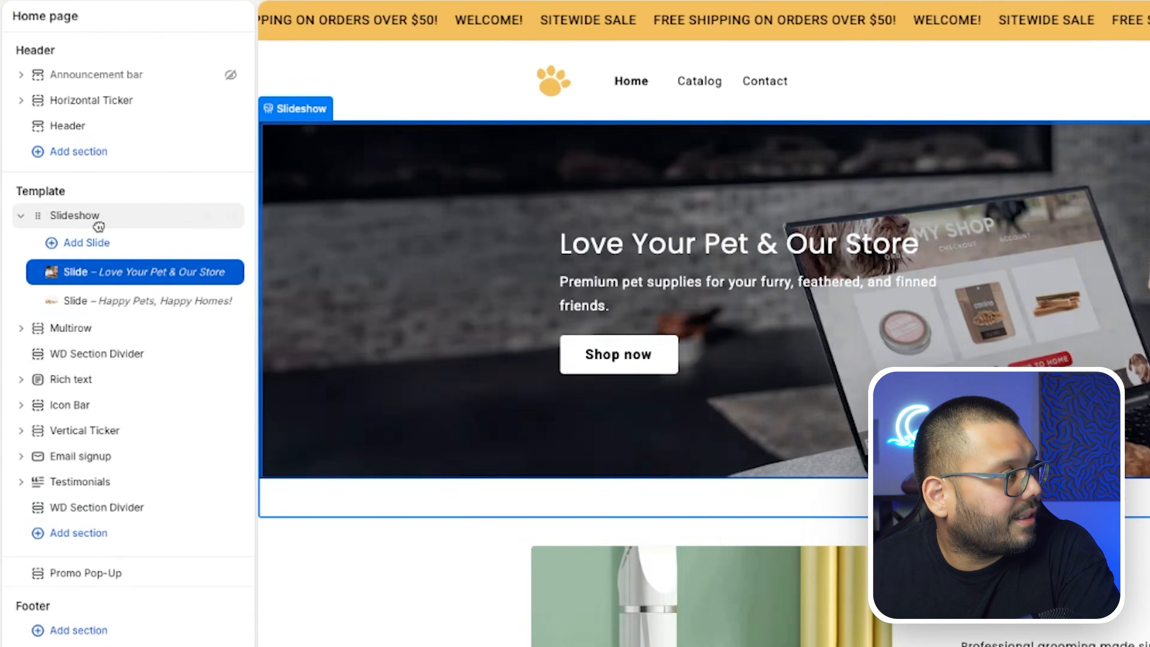
pyautogui.moveTo(45, 198); pyautogui.dragTo(84, 296)
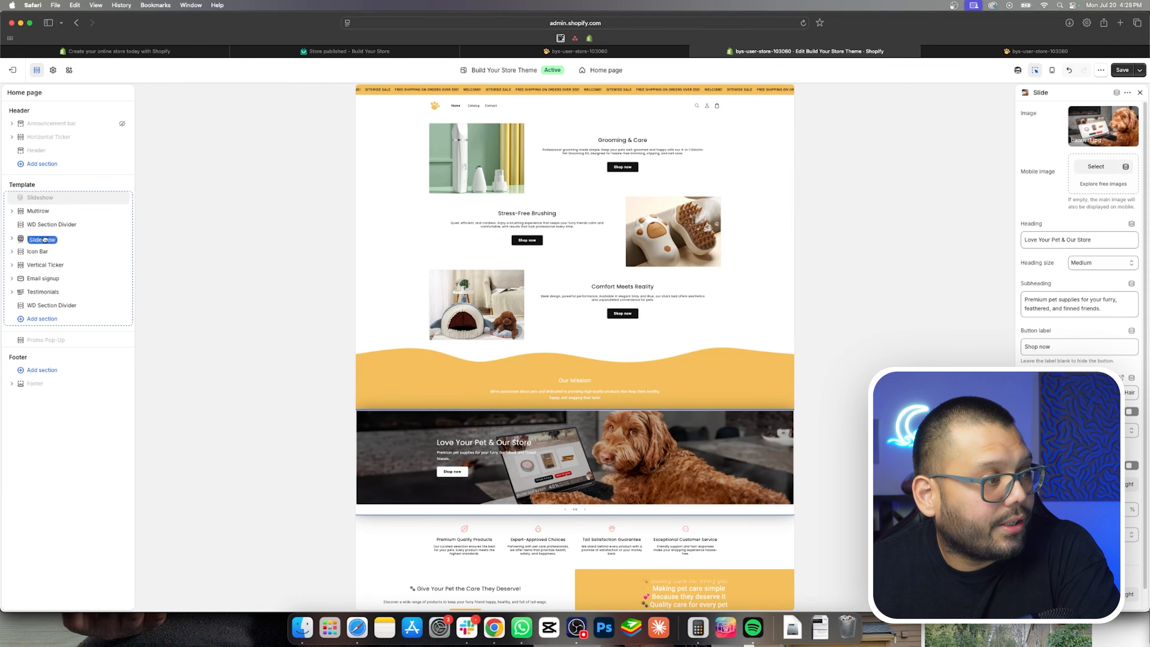
pyautogui.moveTo(44, 240); pyautogui.dragTo(46, 205)
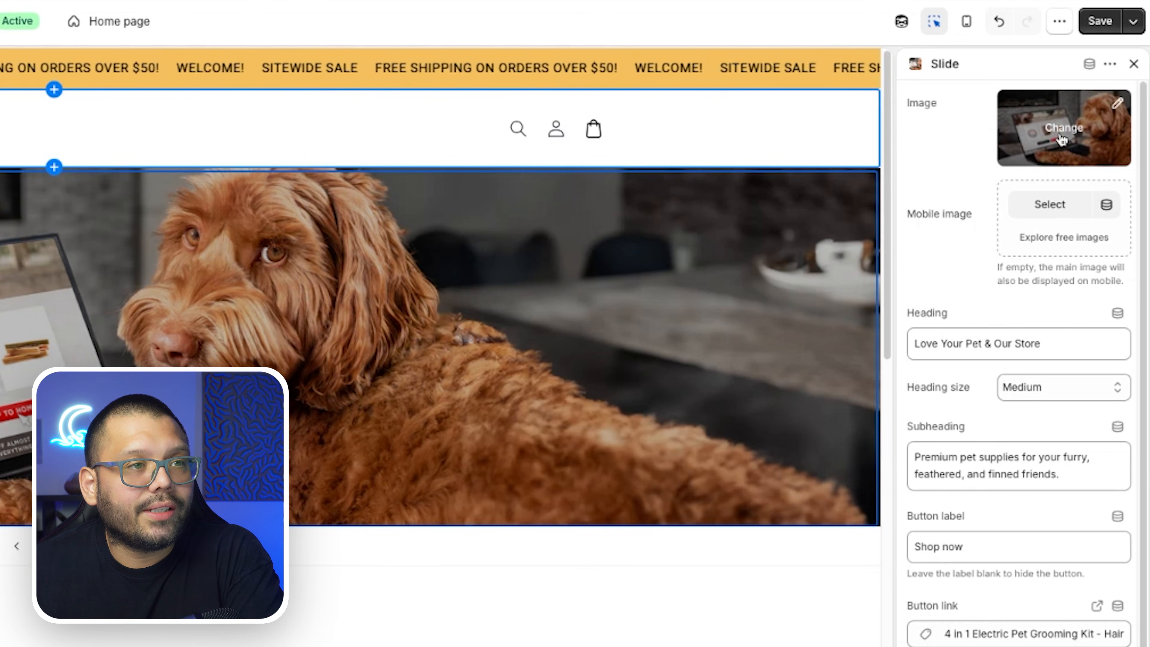
pyautogui.click(1059, 128)
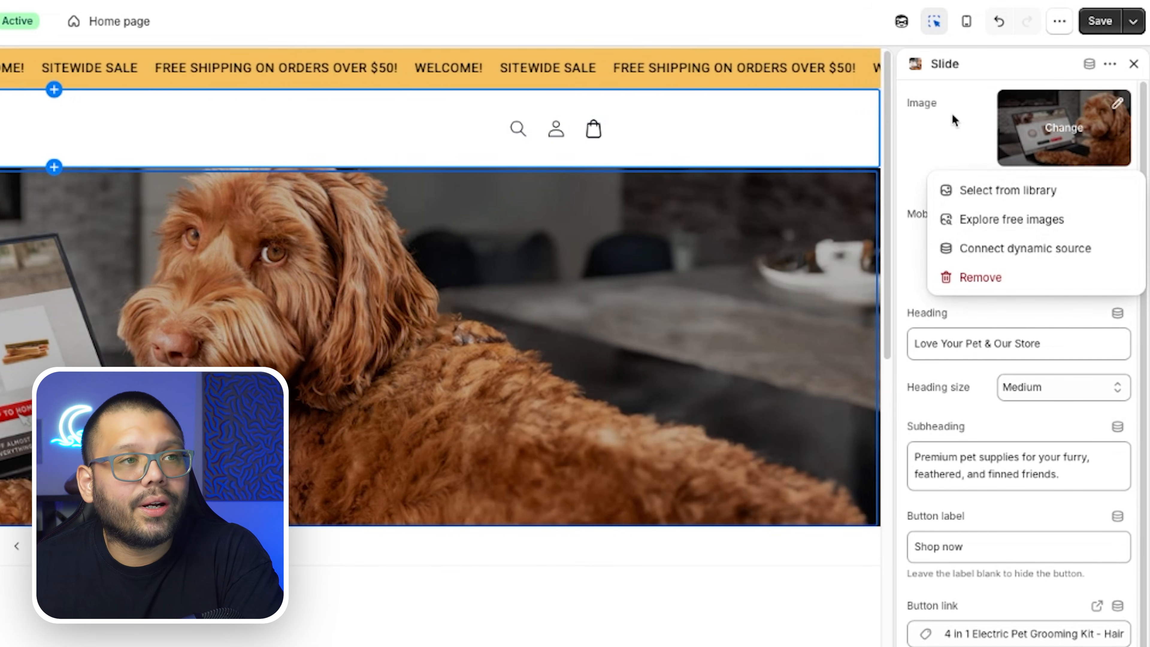
pyautogui.click(944, 114)
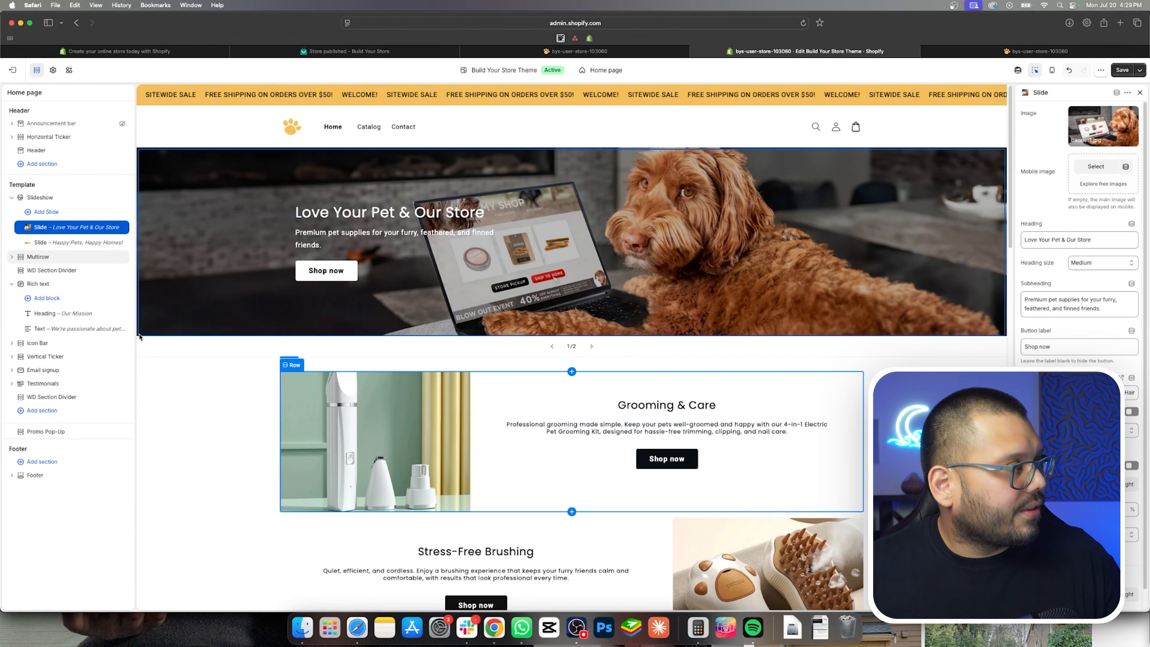
# - Add an "Image with text" section to the home page template and place it directly below the Slideshow
pyautogui.click(41, 411)
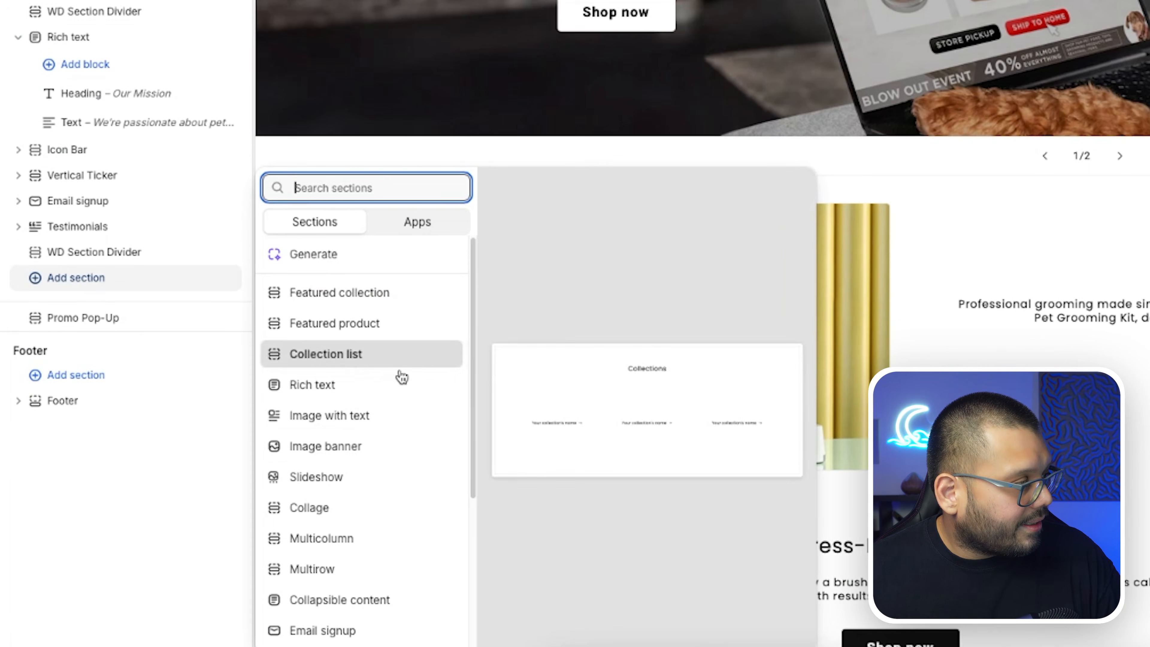
pyautogui.click(366, 421)
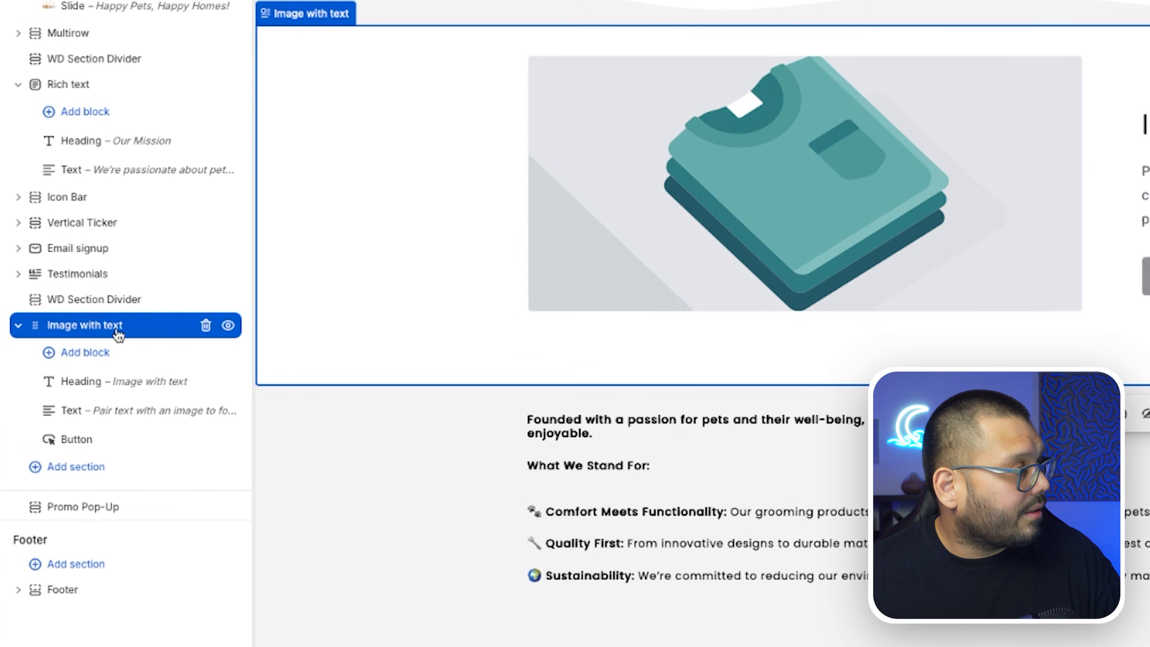
pyautogui.moveTo(119, 335); pyautogui.dragTo(114, 231)
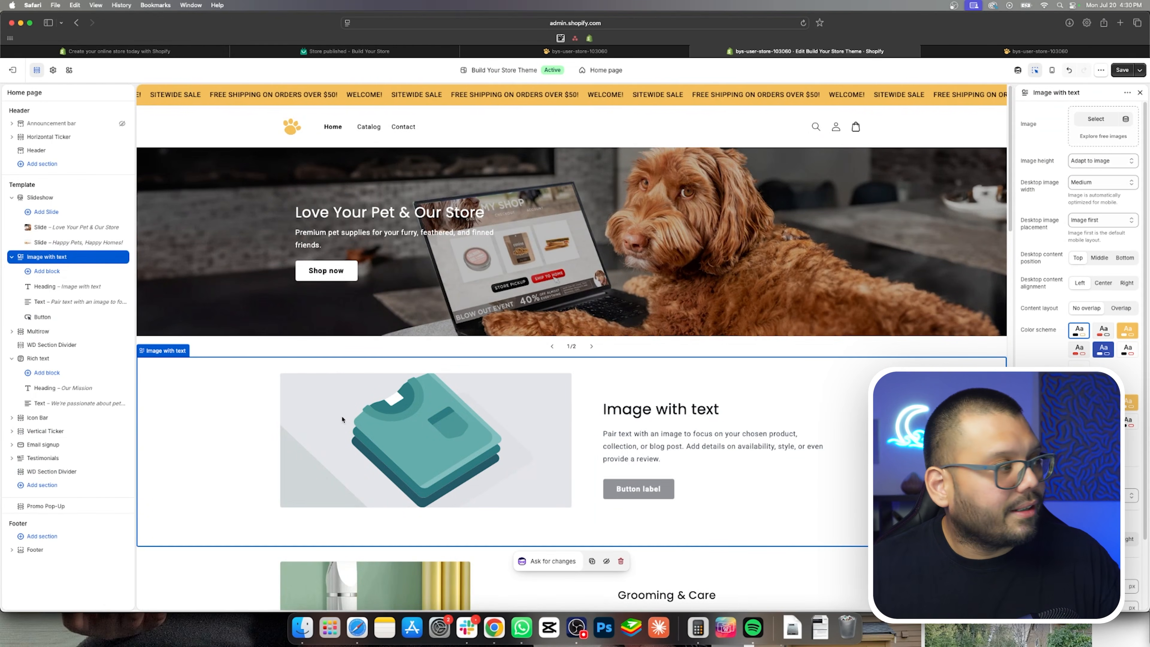
# - Set the heading of the "Image with text" section to "Our #1 selling dog bowl"
pyautogui.click(652, 411)
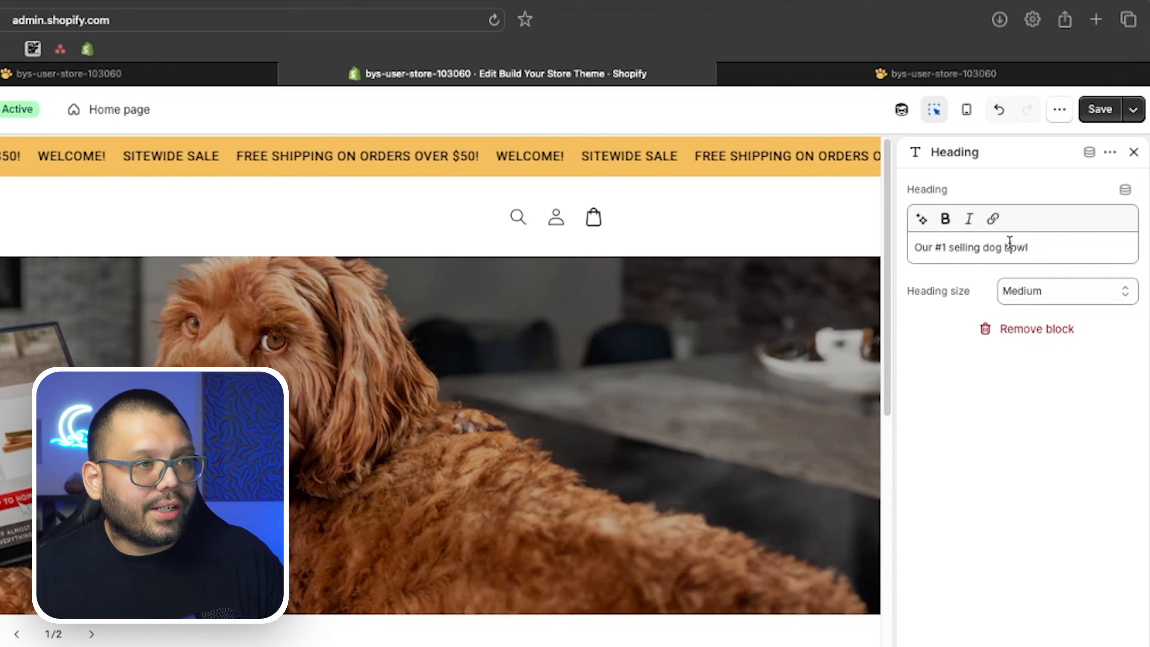
pyautogui.doubleClick(1010, 246)
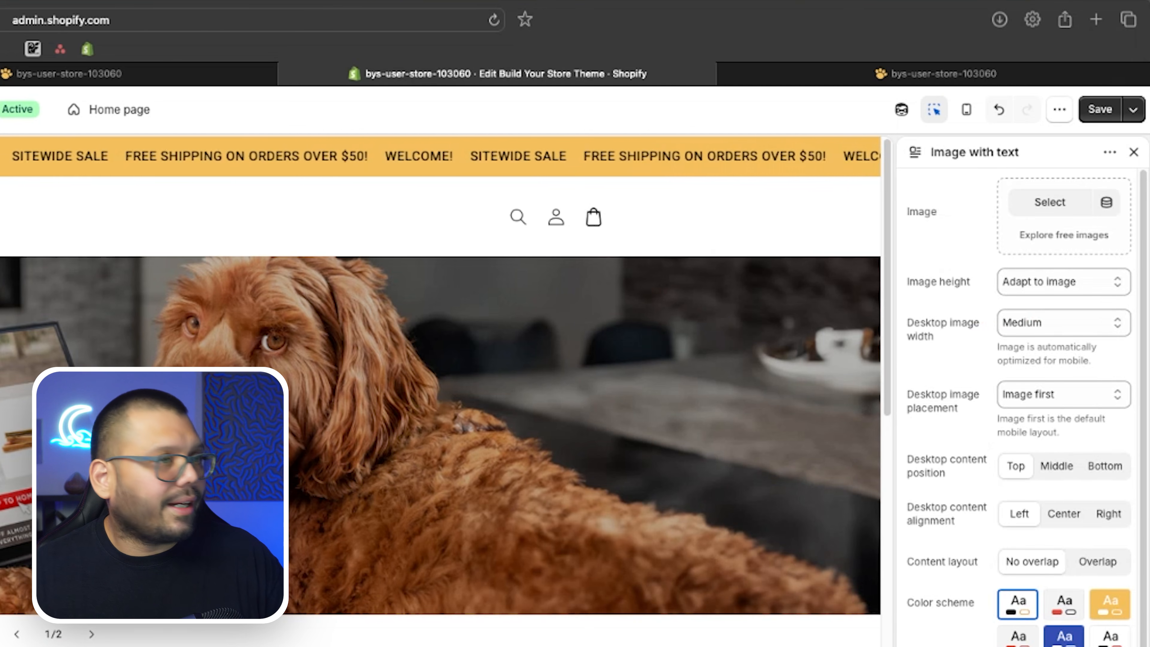
# - Ask Shopify's AI assistant, for the "Image with text" section: "make this section featuring our dog bowl and change the background color to gray"
pyautogui.click(903, 111)
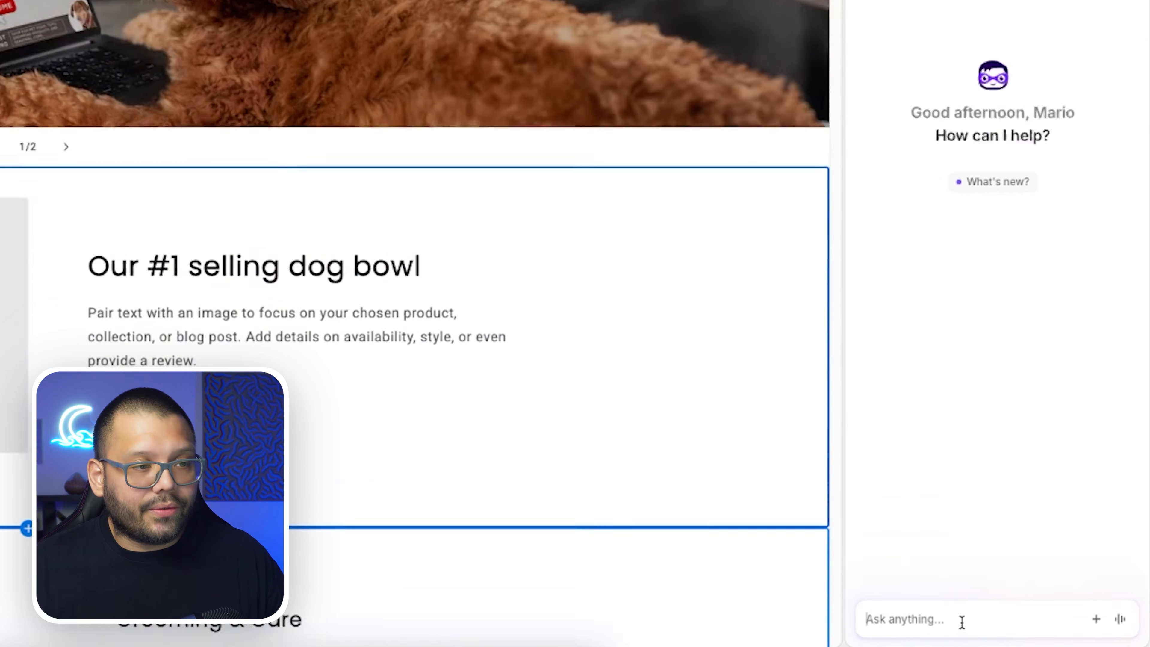
pyautogui.write('make this section featuring our dog bowl')
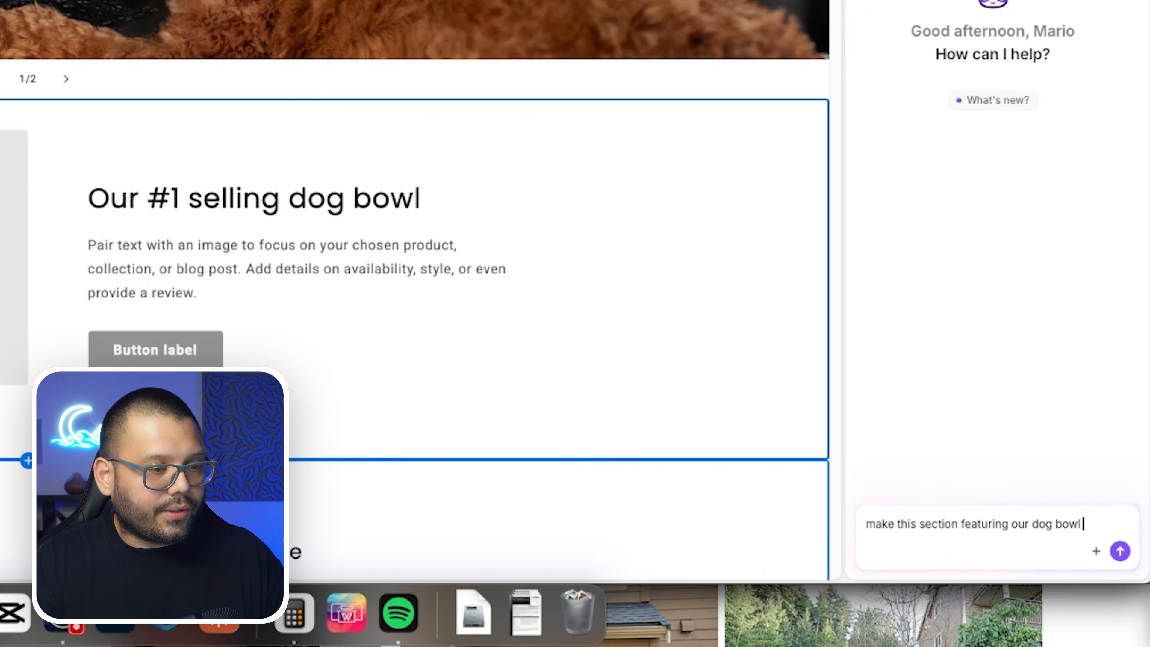
pyautogui.write(' and change hte backg')
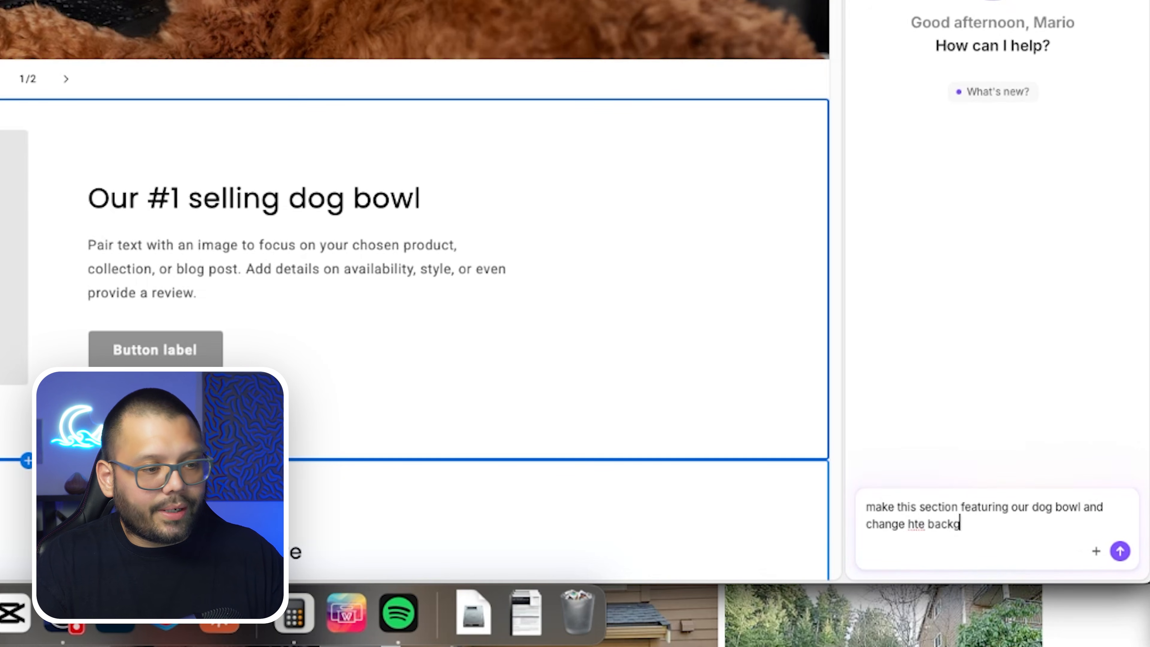
pyautogui.write('round color to gray')
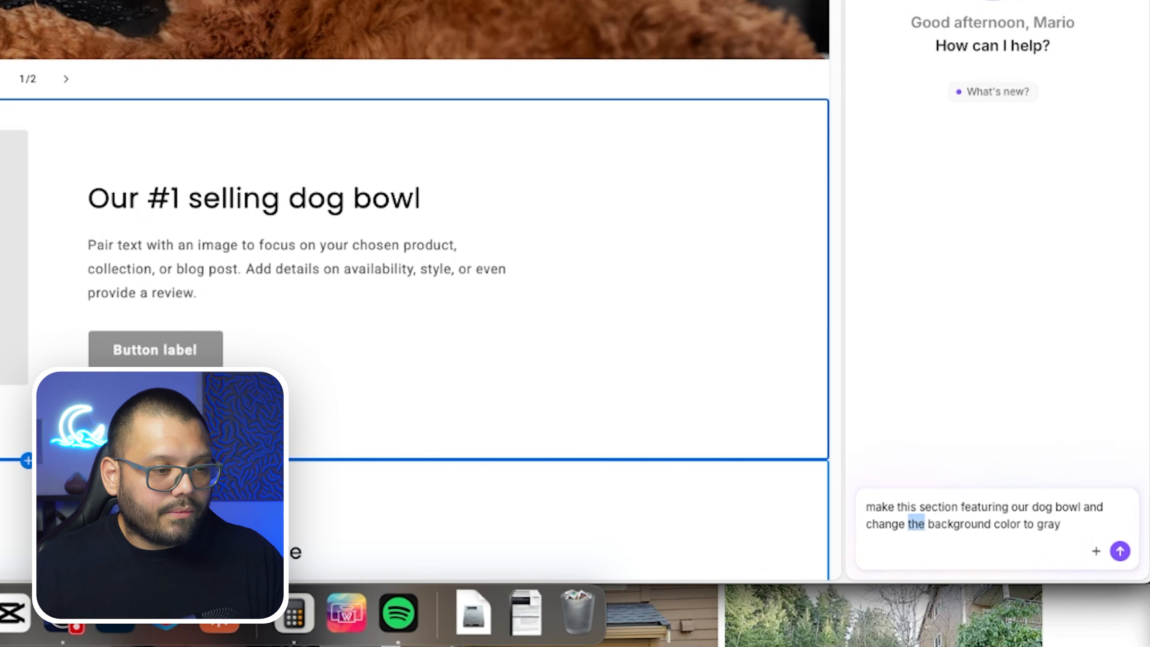
pyautogui.press('Return')
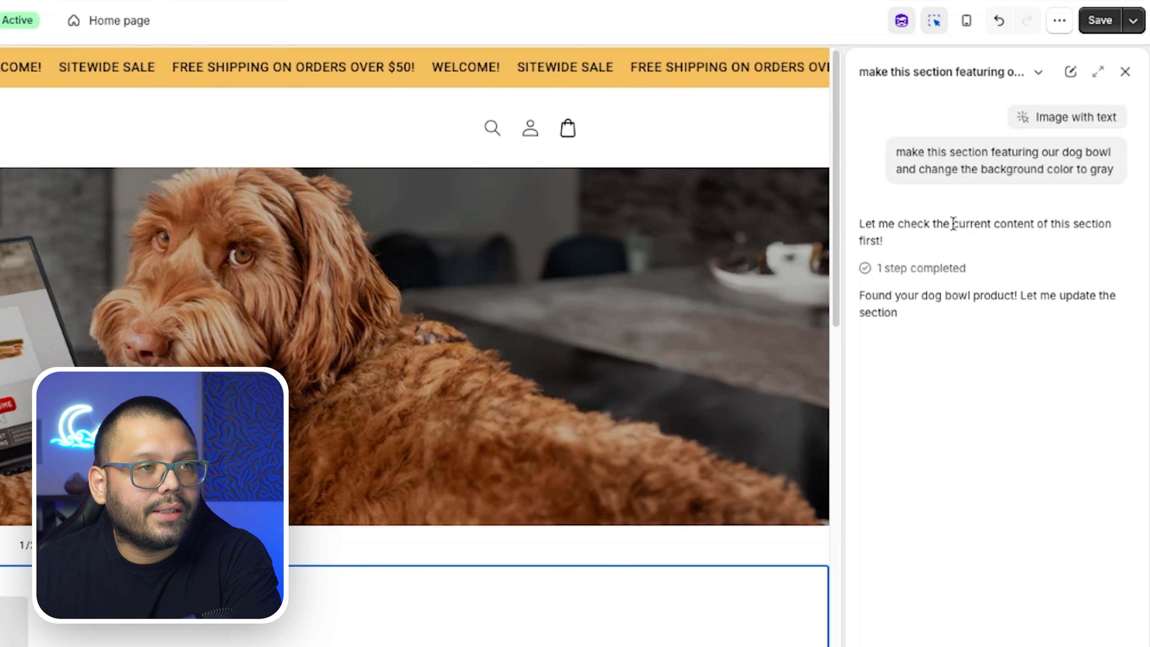
pyautogui.moveTo(882, 308); pyautogui.dragTo(912, 305)
pyautogui.click(968, 501)
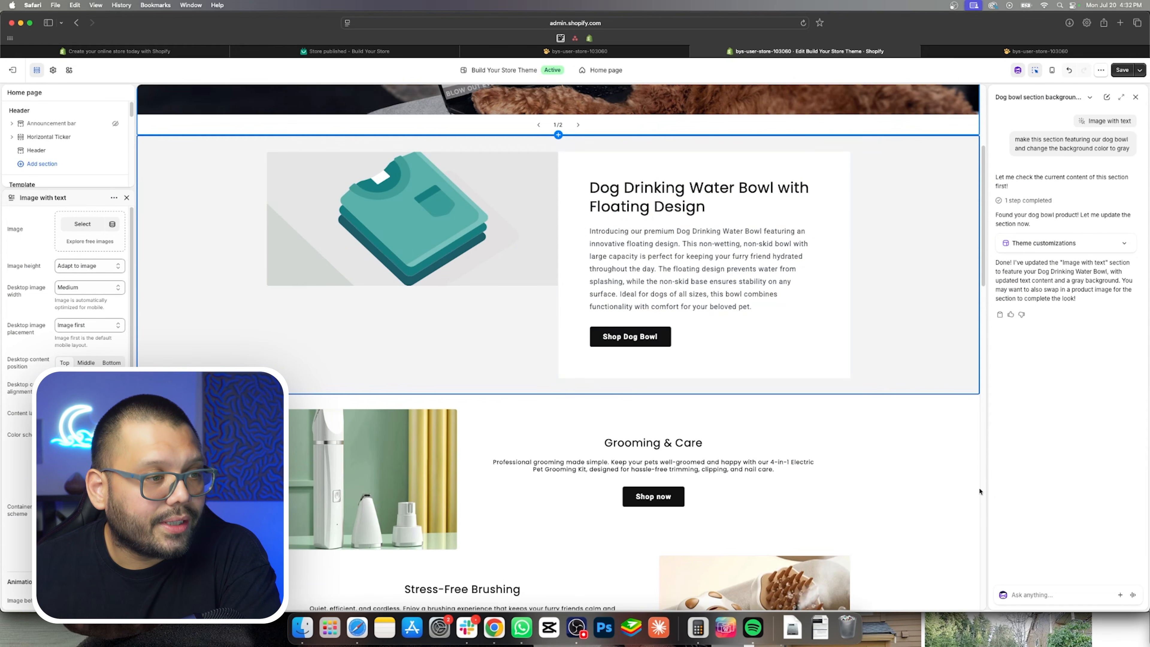
pyautogui.click(961, 430)
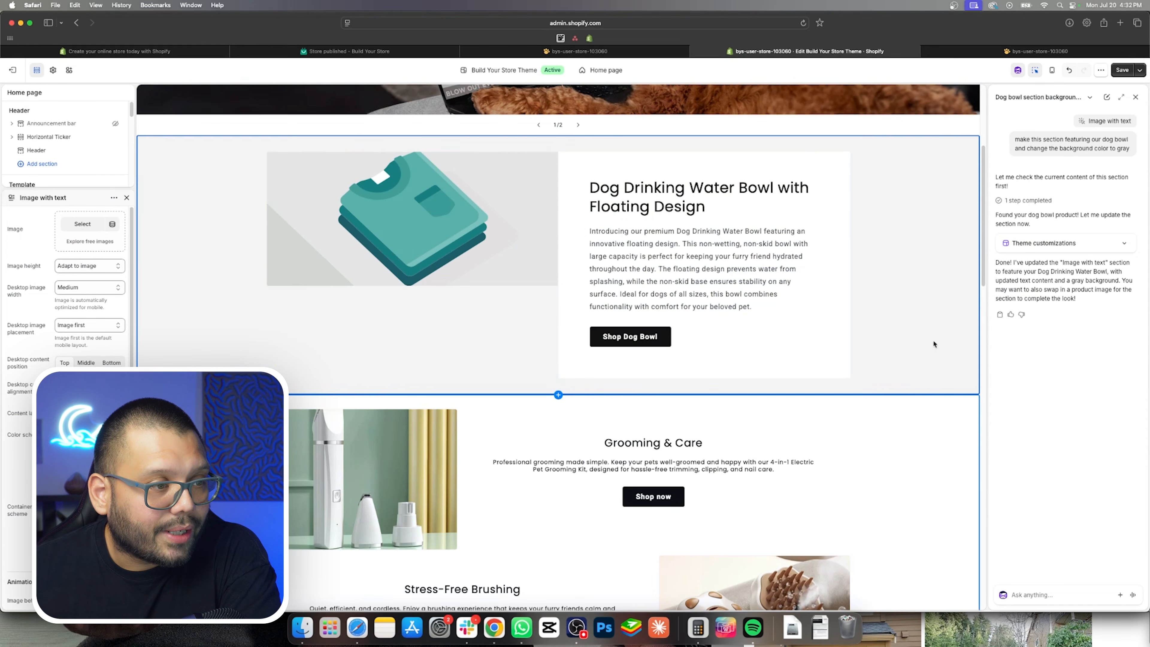
# - Close the AI assistant and set the "Image with text" section's image to the white dog bowl with the gray rim from the store files
pyautogui.scroll(6, 939, 381)
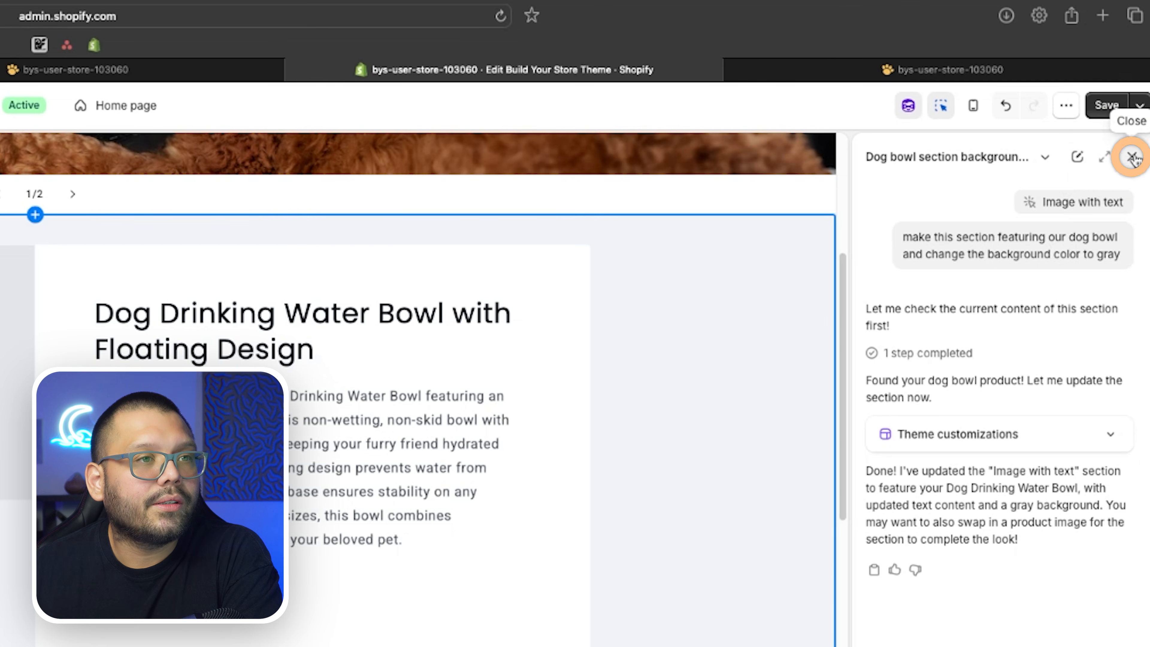
pyautogui.click(1136, 97)
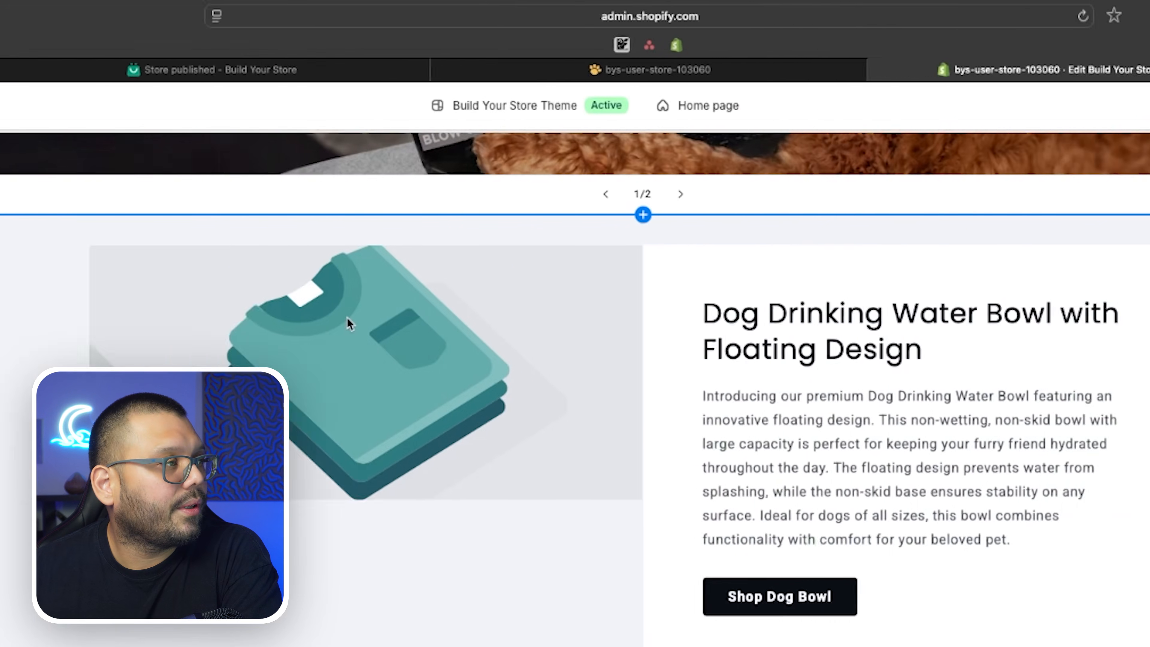
pyautogui.click(602, 342)
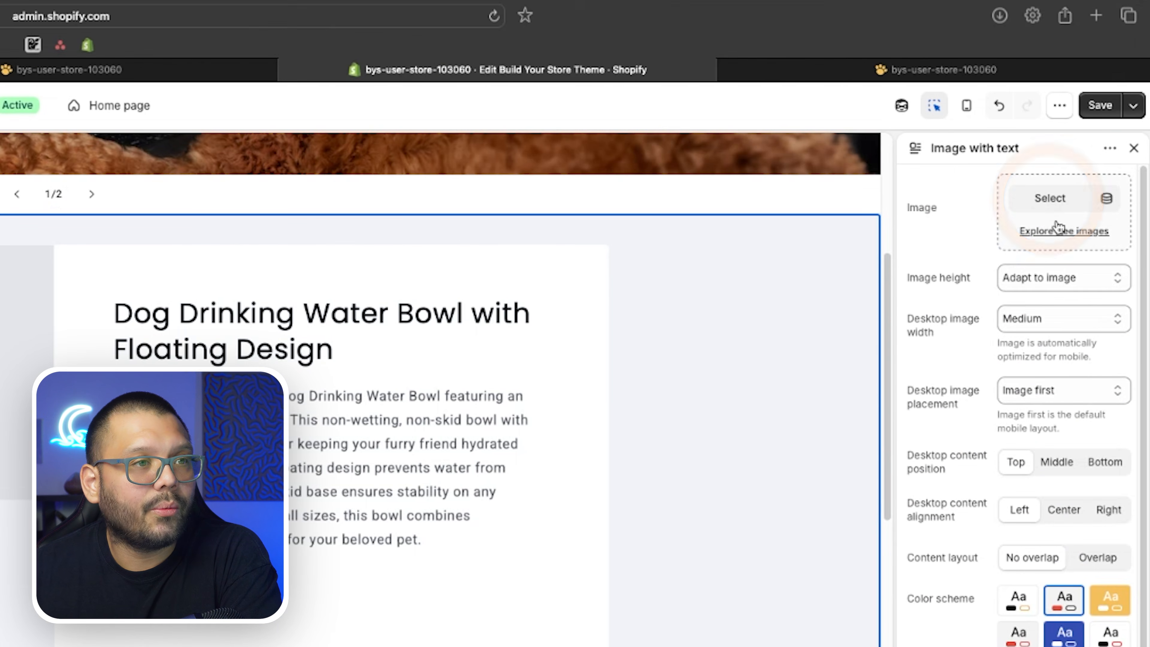
pyautogui.click(1048, 200)
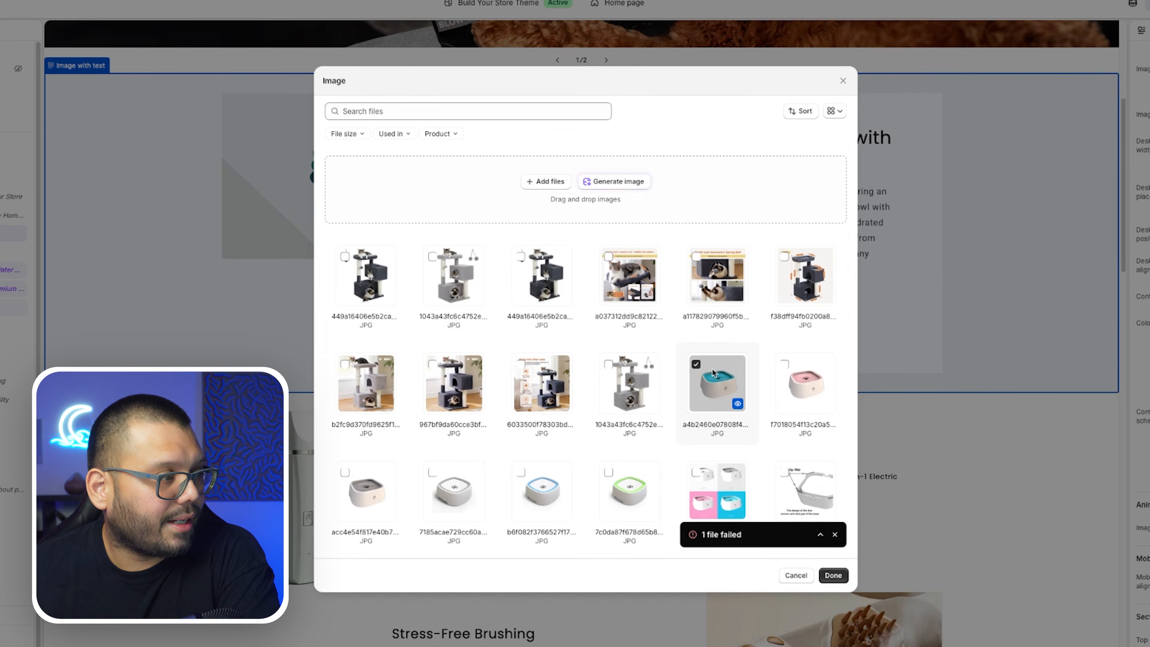
pyautogui.click(454, 491)
pyautogui.click(833, 575)
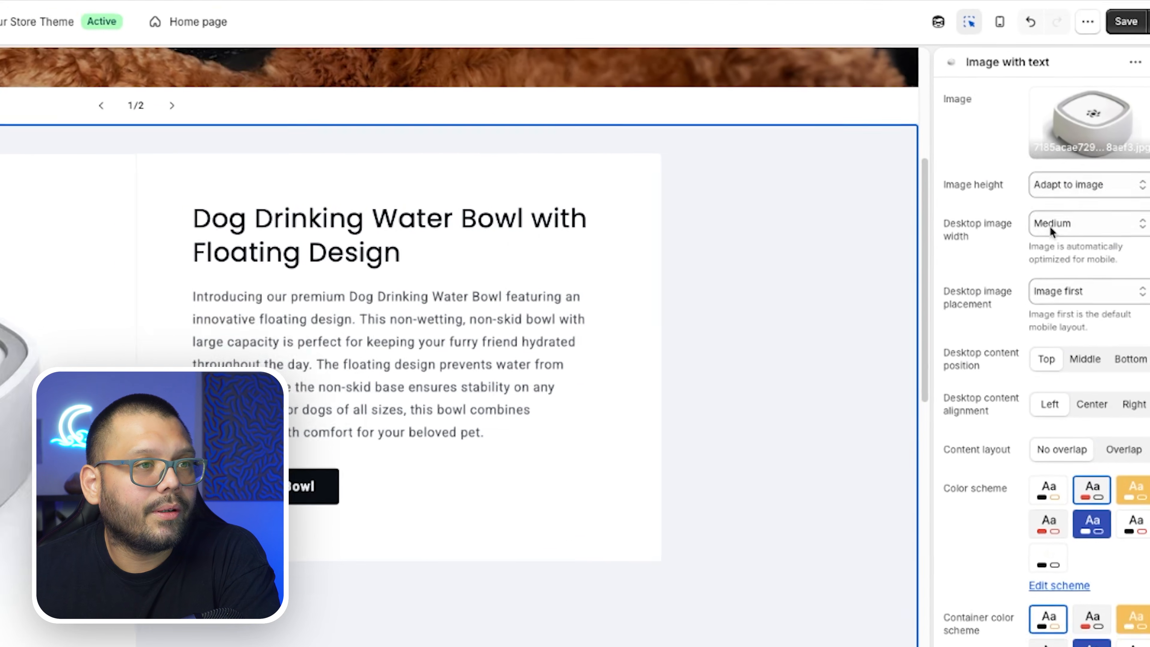
# - Try the Large image height for the "Image with text" section and settle on Medium
pyautogui.click(1037, 194)
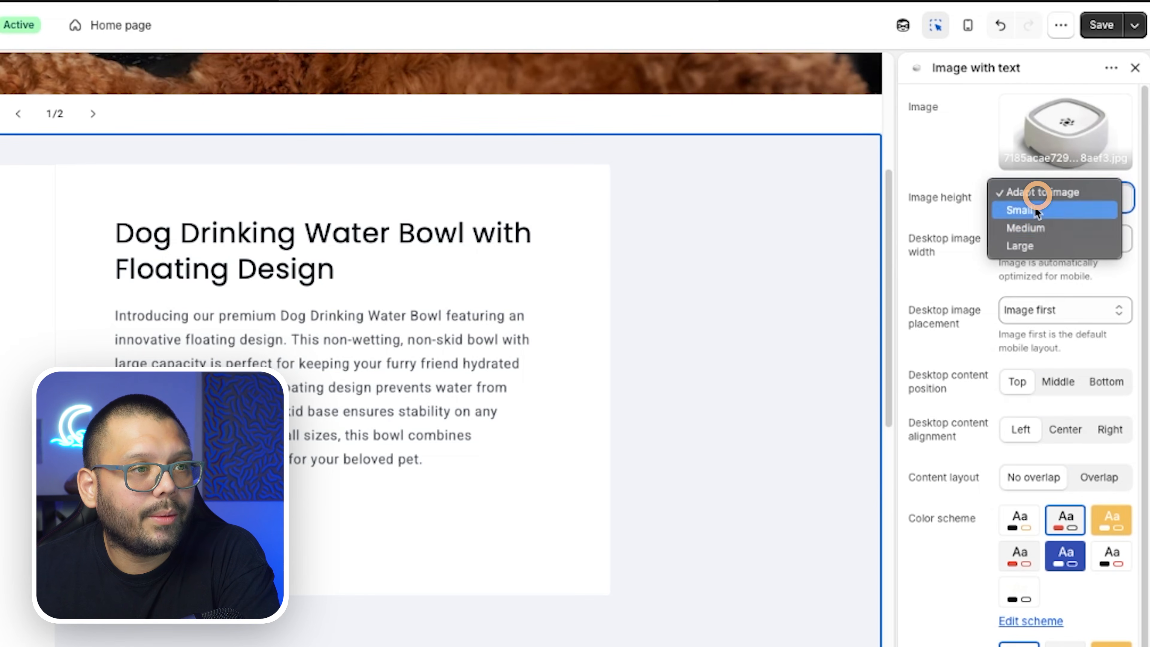
pyautogui.click(1040, 225)
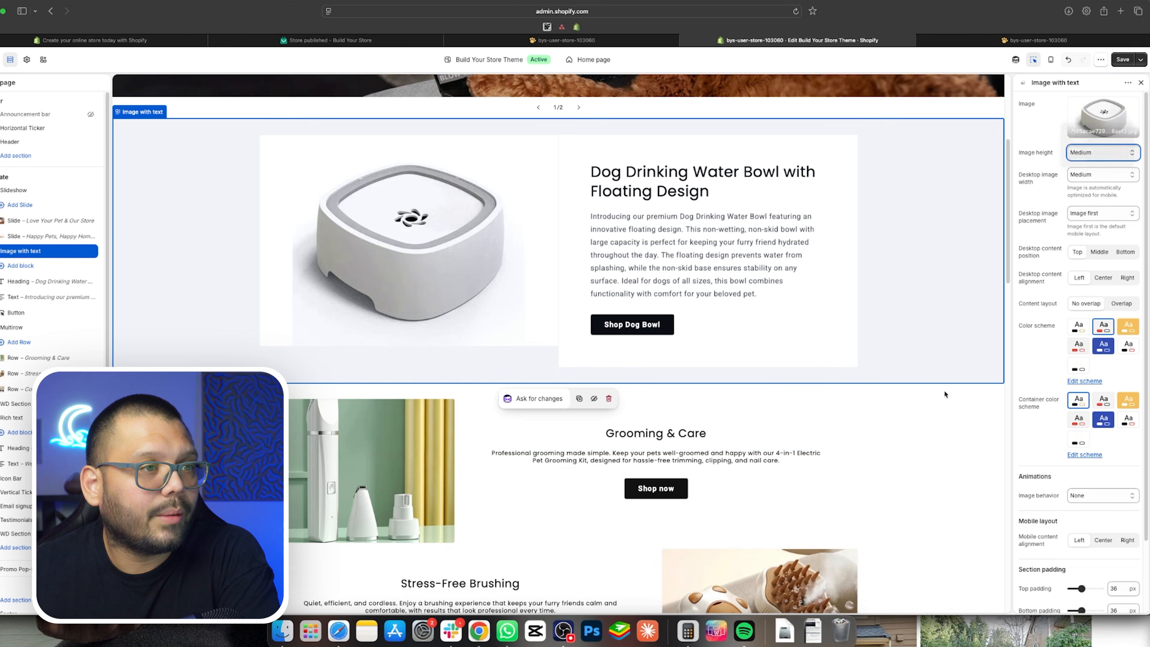
pyautogui.press('Down')
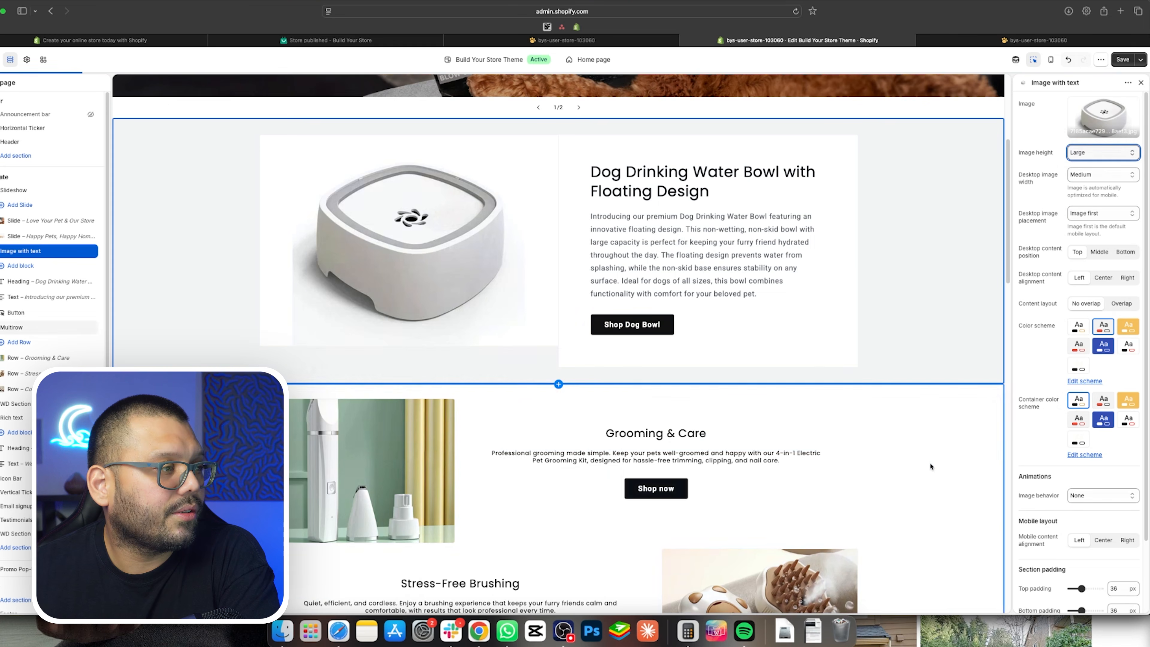
pyautogui.click(1102, 153)
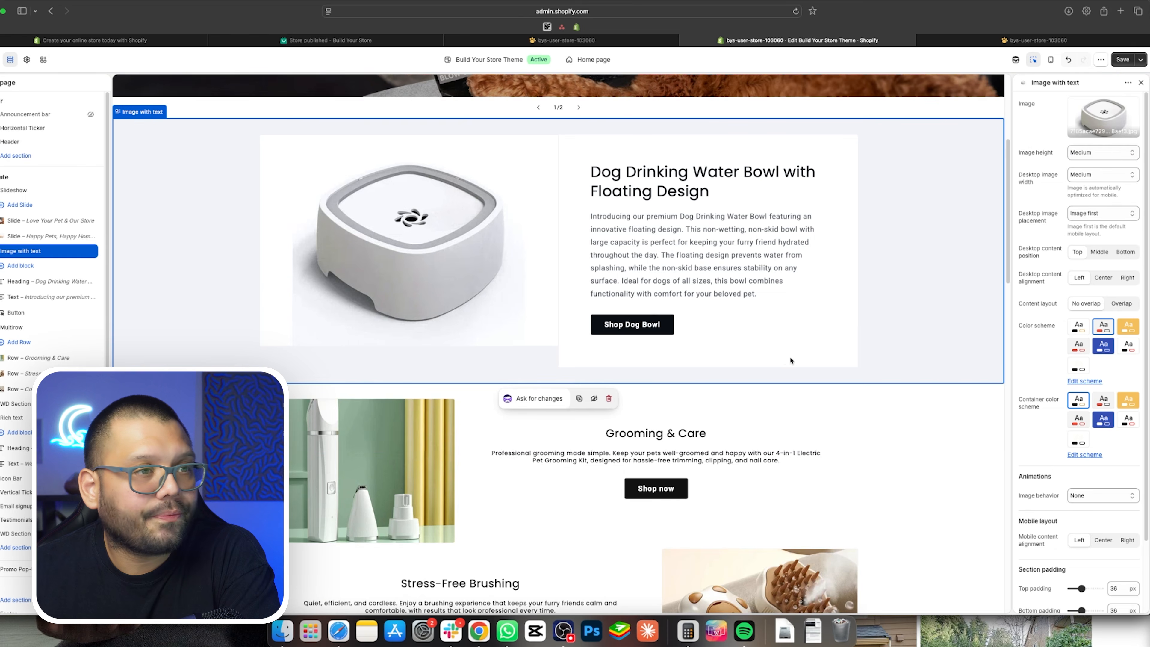
pyautogui.press('Escape')
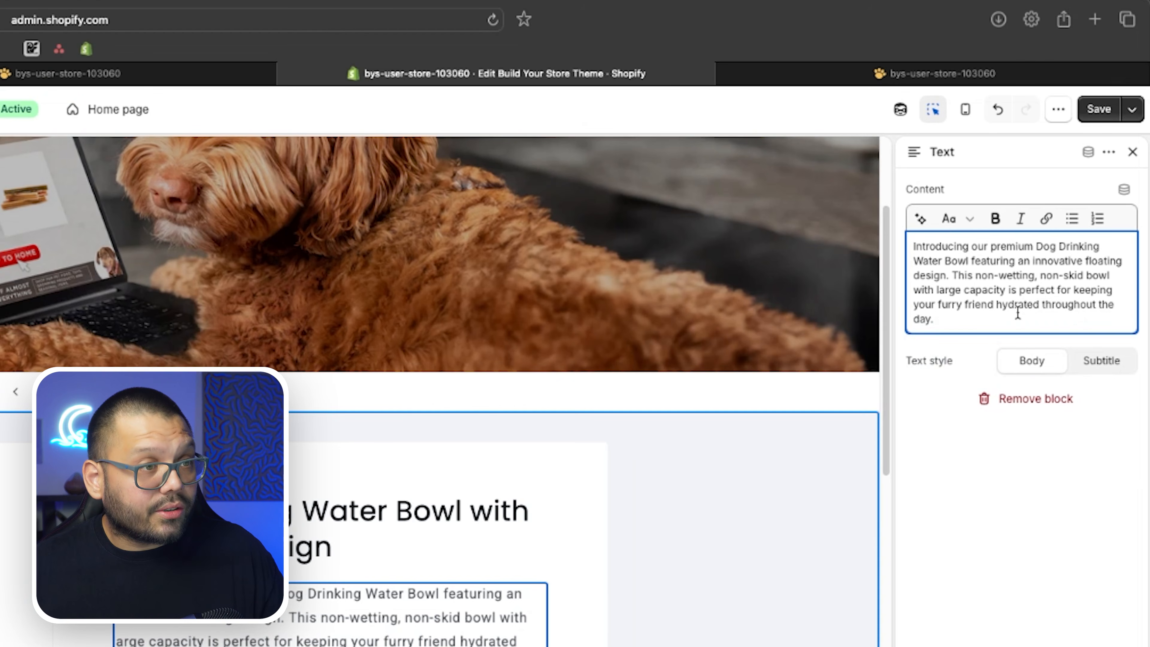
# - Undo the last cut in the dog bowl description and delete only its final sentence, beginning "Ideal for dogs of all sizes"
pyautogui.press('super+z')
pyautogui.moveTo(1011, 398); pyautogui.dragTo(1075, 350)
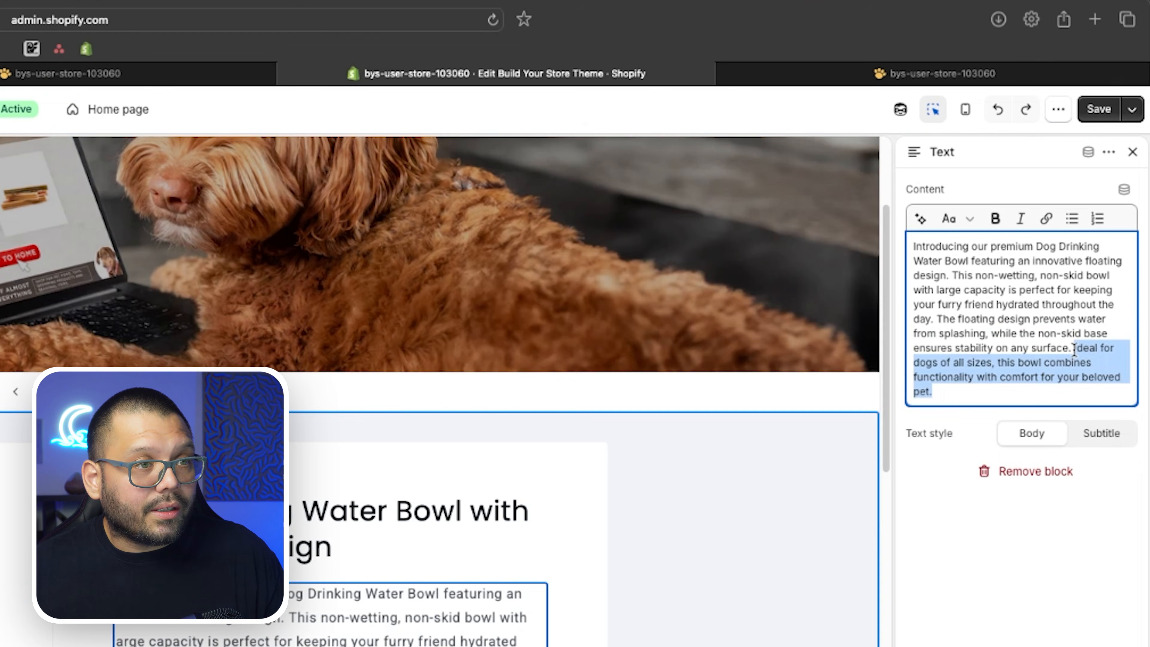
pyautogui.press('BackSpace')
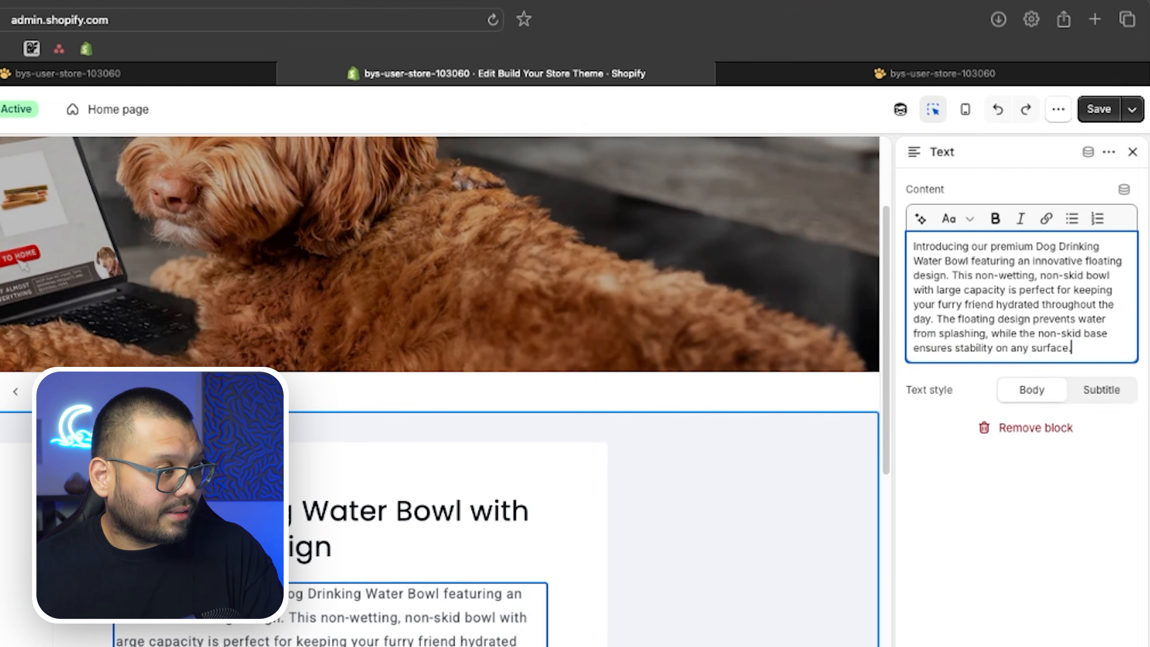